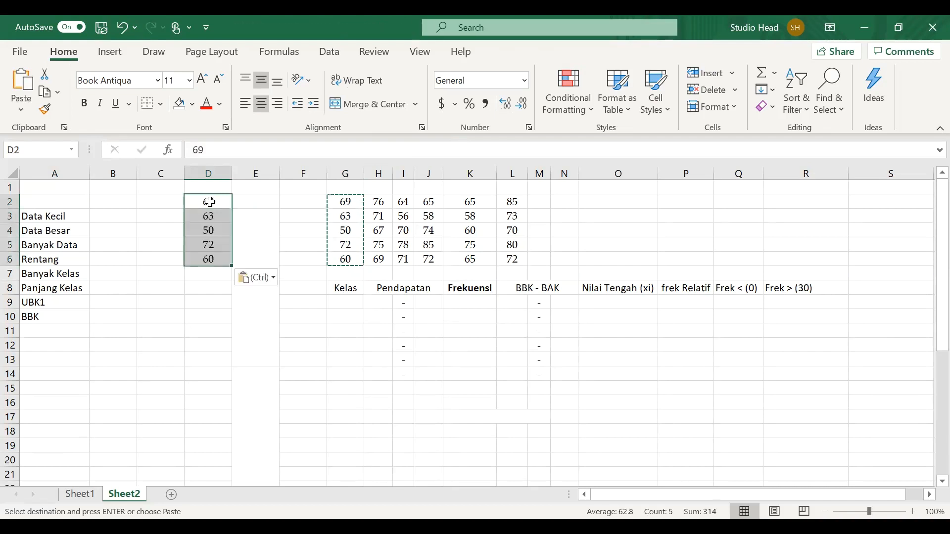
- Copy the data values in H2:H6 into column D starting at D7
{"action": "left_click", "coordinate": [371, 202]}
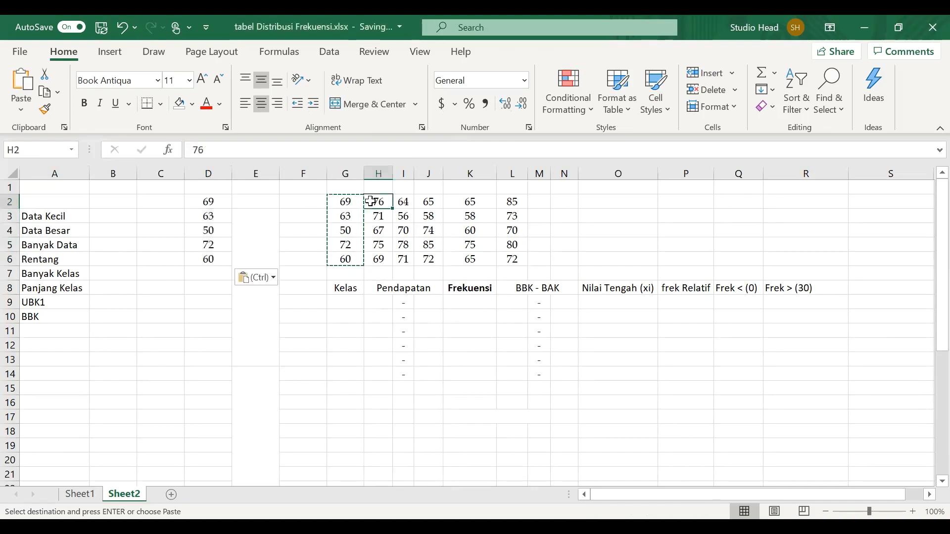
{"action": "key", "text": "shift+Down"}
{"action": "key", "text": "shift+Down"}
{"action": "key", "text": "shift+Down"}
{"action": "key", "text": "shift+Down"}
{"action": "key", "text": "ctrl+c"}
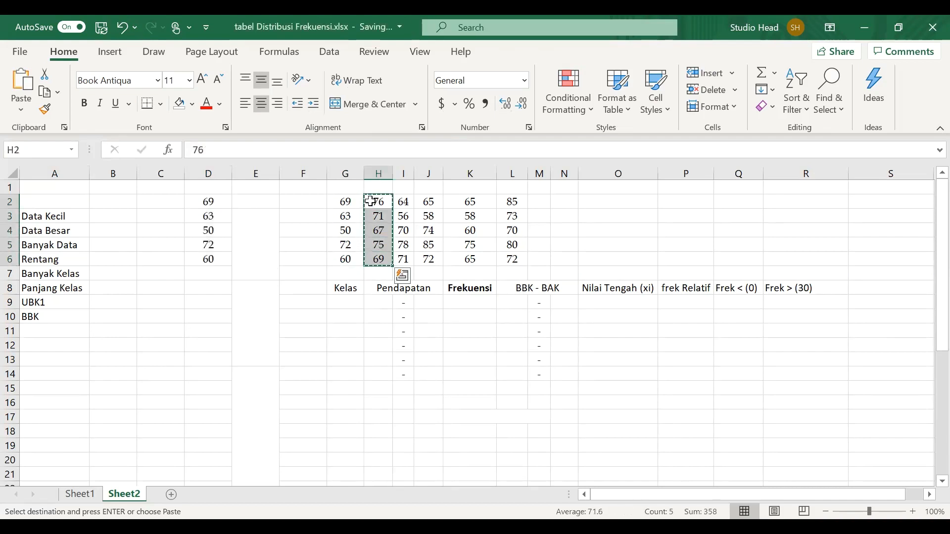
{"action": "left_click", "coordinate": [205, 276]}
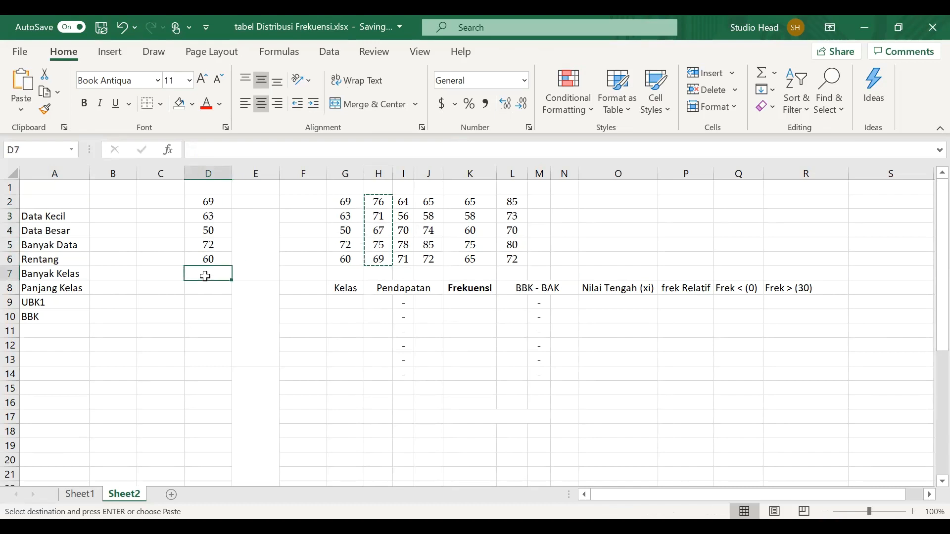
{"action": "key", "text": "ctrl+v"}
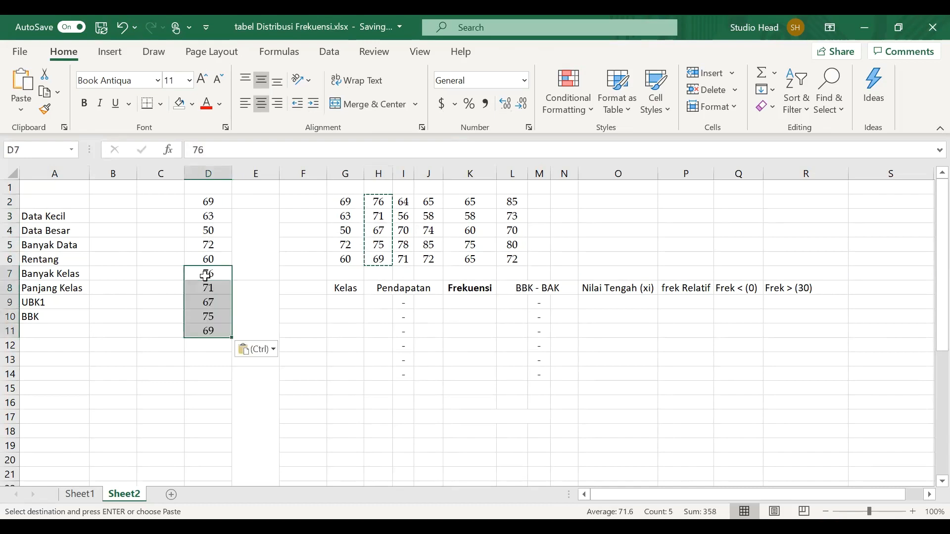
- Copy the data values in I2:I6 into column D starting at D12
{"action": "left_click", "coordinate": [401, 205]}
{"action": "key", "text": "shift+Down"}
{"action": "key", "text": "shift+Down"}
{"action": "key", "text": "shift+Down"}
{"action": "key", "text": "shift+Down"}
{"action": "key", "text": "ctrl+c"}
{"action": "left_click", "coordinate": [218, 346]}
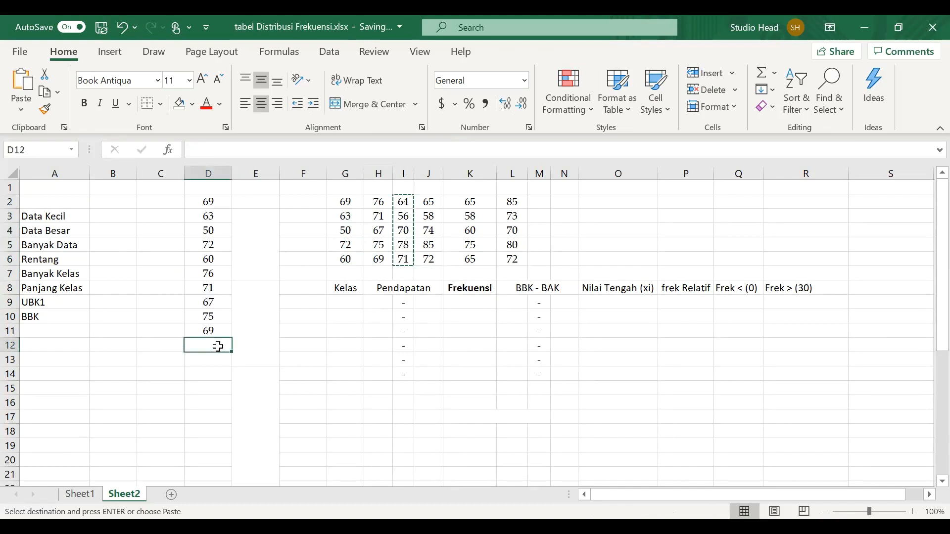
{"action": "key", "text": "ctrl+v"}
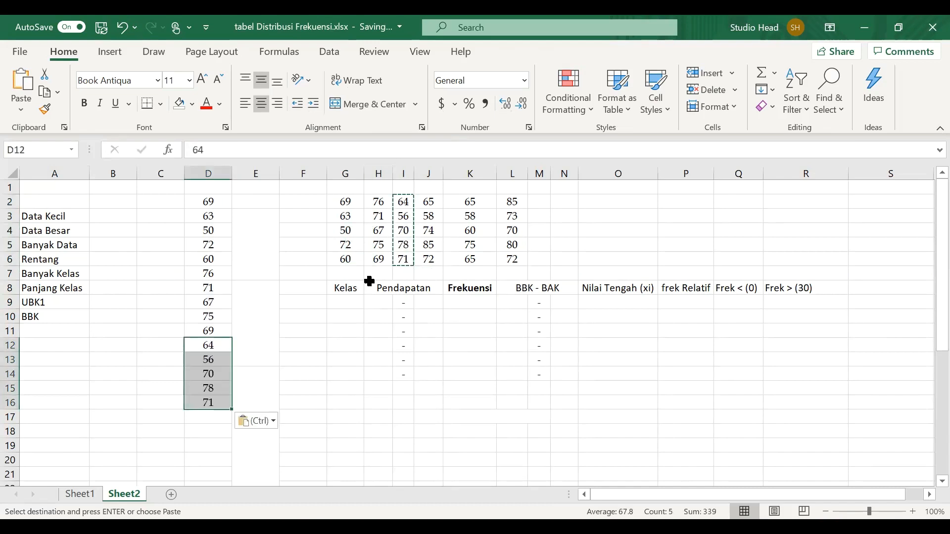
- Copy the data values in J2:J6 into column D starting at D17
{"action": "left_click", "coordinate": [429, 207]}
{"action": "key", "text": "shift+Down"}
{"action": "key", "text": "shift+Down"}
{"action": "key", "text": "shift+Down"}
{"action": "key", "text": "shift+Down"}
{"action": "key", "text": "ctrl+c"}
{"action": "left_click", "coordinate": [217, 416]}
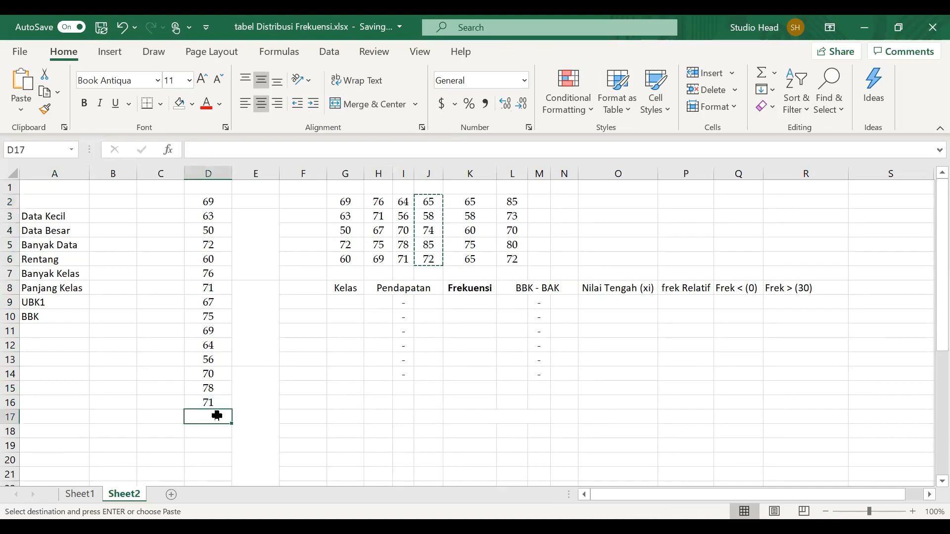
{"action": "key", "text": "ctrl+v"}
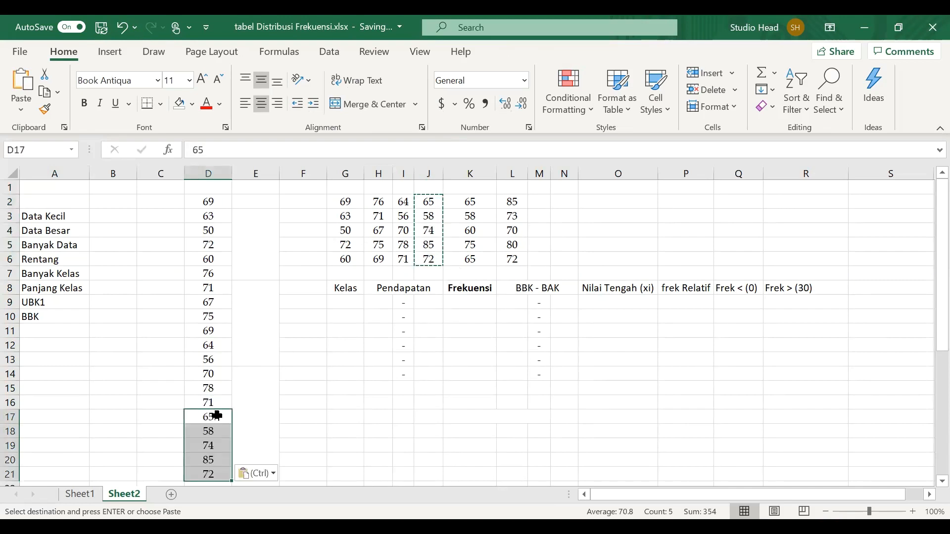
- Copy the data values in K2:K6 into column D starting at D22
{"action": "left_click", "coordinate": [454, 202]}
{"action": "key", "text": "shift+Down"}
{"action": "key", "text": "shift+Down"}
{"action": "key", "text": "shift+Down"}
{"action": "key", "text": "shift+Down"}
{"action": "key", "text": "ctrl+c"}
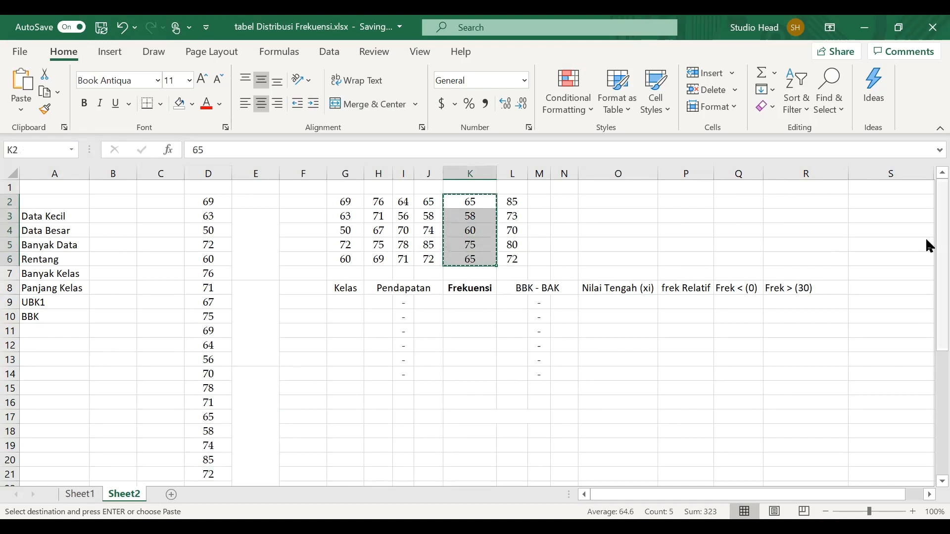
{"action": "scroll", "coordinate": [926, 314], "scroll_direction": "down", "scroll_amount": 3}
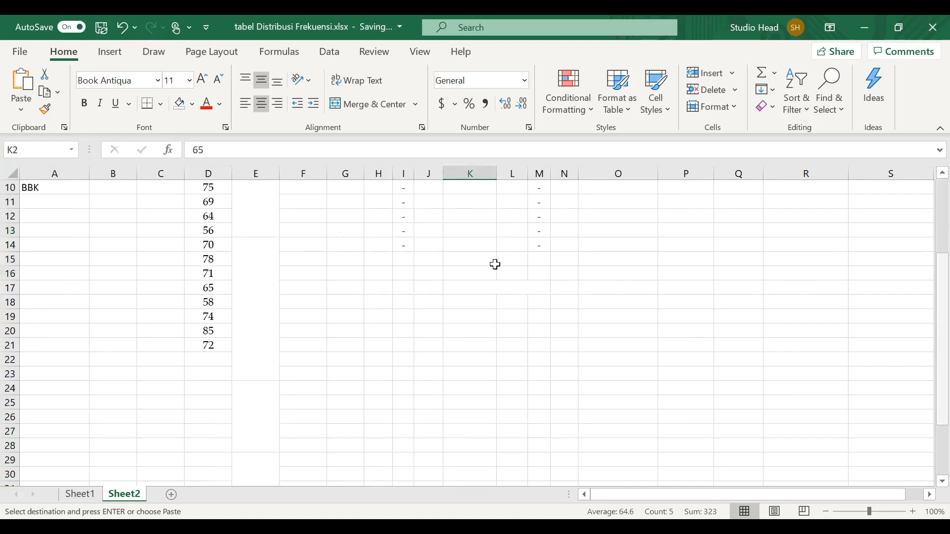
{"action": "left_click", "coordinate": [210, 358]}
{"action": "key", "text": "ctrl+v"}
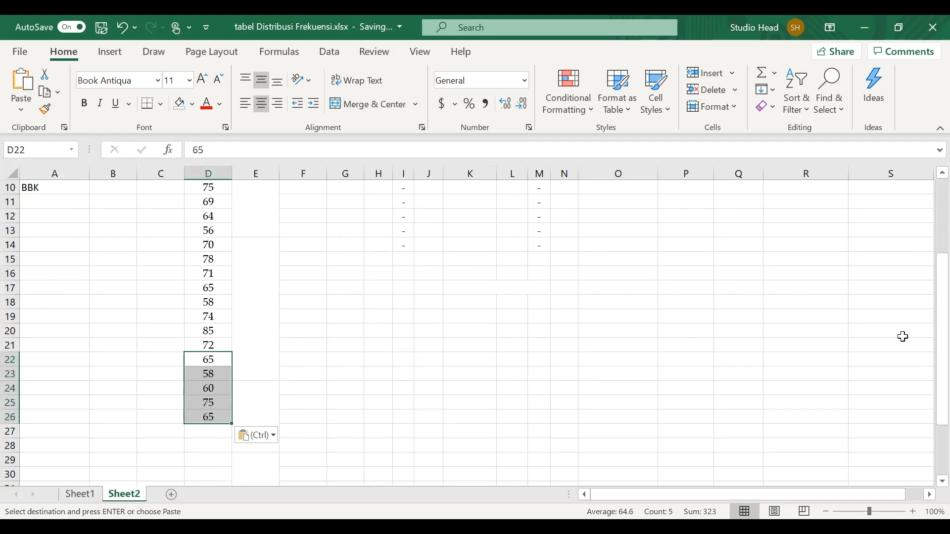
- Copy the data values in L2:L6 into column D starting at D27
{"action": "scroll", "coordinate": [930, 361], "scroll_direction": "up", "scroll_amount": 3}
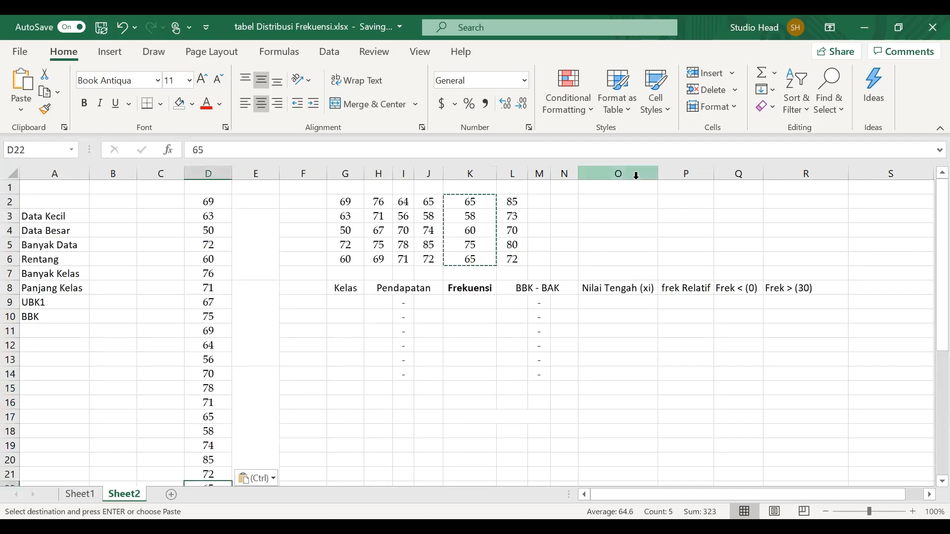
{"action": "left_click", "coordinate": [515, 202]}
{"action": "key", "text": "shift+Down"}
{"action": "key", "text": "shift+Down"}
{"action": "key", "text": "shift+Down"}
{"action": "key", "text": "shift+Down"}
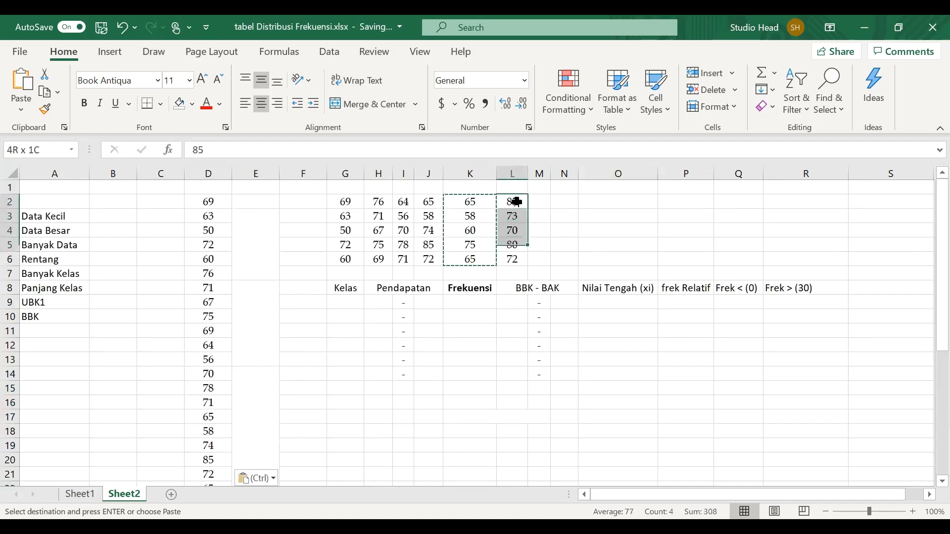
{"action": "key", "text": "ctrl+c"}
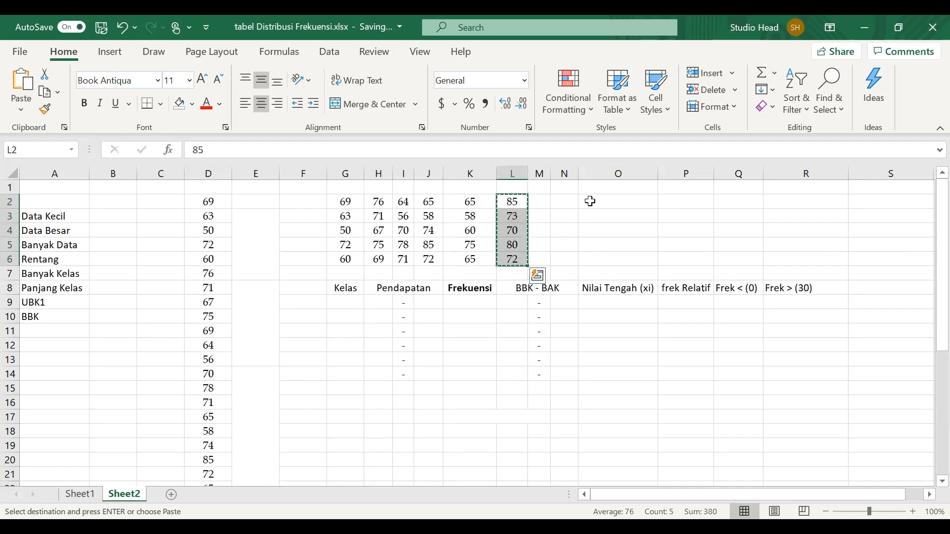
{"action": "scroll", "coordinate": [445, 363], "scroll_direction": "down", "scroll_amount": 5}
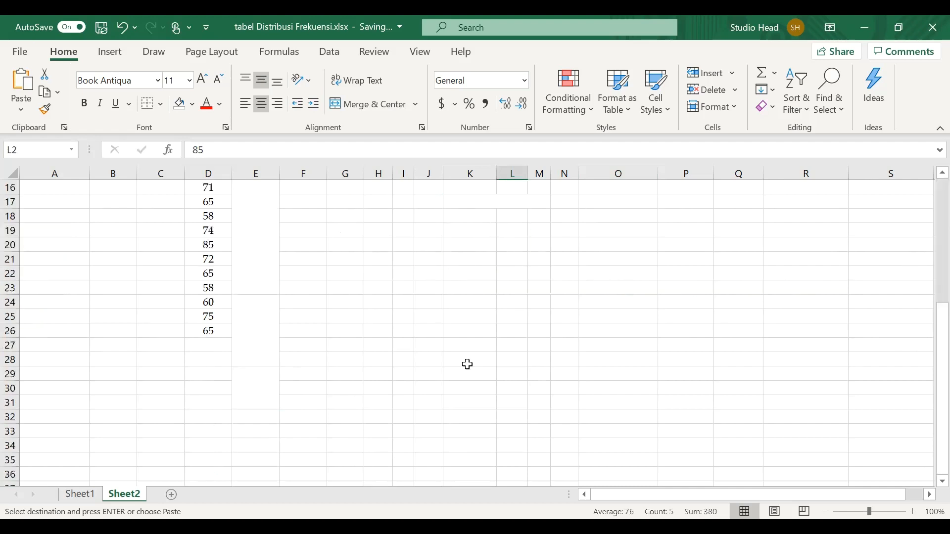
{"action": "left_click", "coordinate": [220, 343]}
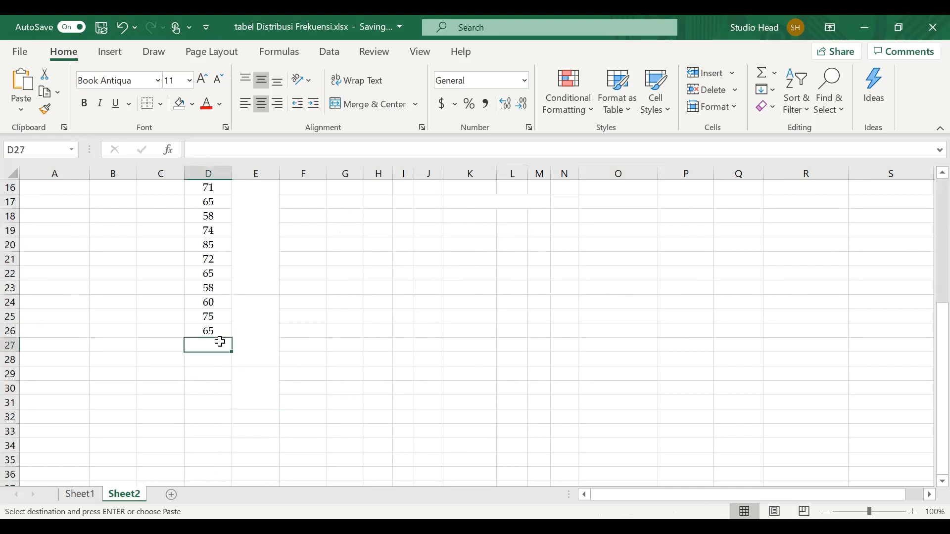
{"action": "key", "text": "ctrl+v"}
- Unmerge the merged cells in column E from row 1 to row 31
{"action": "left_click_drag", "start_coordinate": [272, 374], "coordinate": [270, 397]}
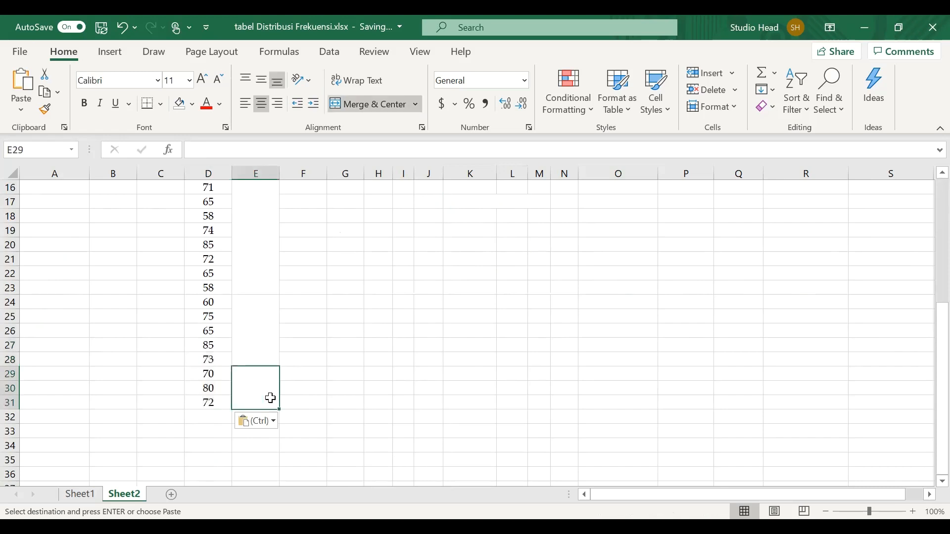
{"action": "key", "text": "shift+Up"}
{"action": "key", "text": "shift+Up"}
{"action": "key", "text": "shift+Up"}
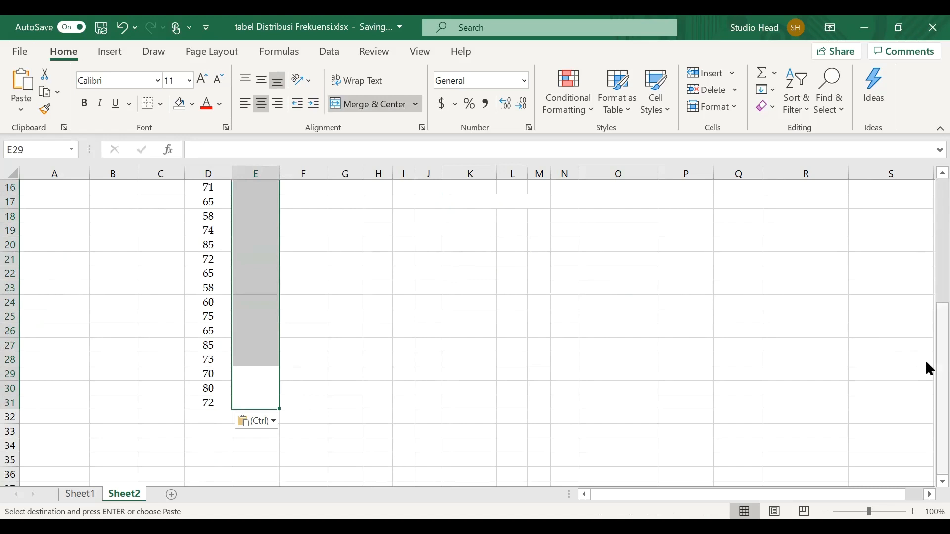
{"action": "left_click_drag", "start_coordinate": [926, 362], "coordinate": [926, 231]}
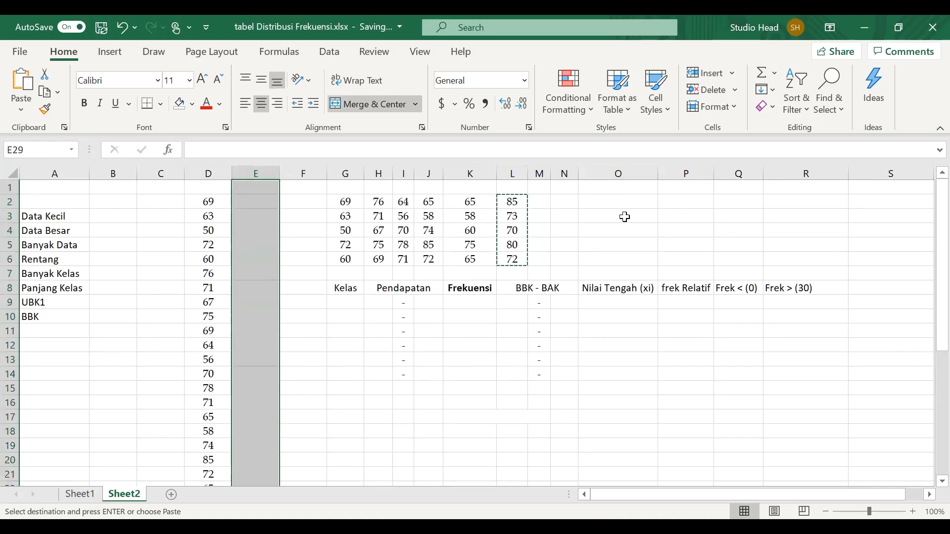
{"action": "left_click", "coordinate": [364, 108]}
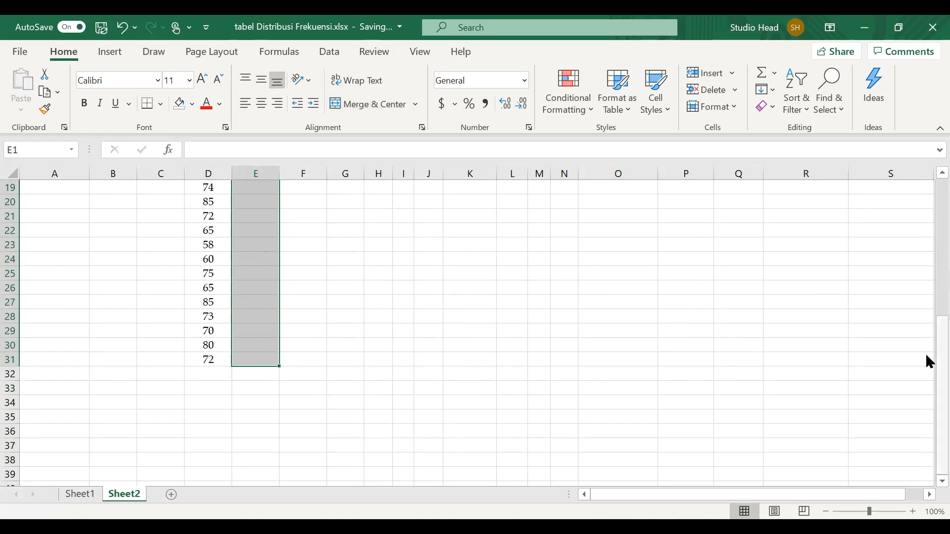
- Sort the collected data in D2:D31 from smallest to largest
{"action": "scroll", "coordinate": [927, 361], "scroll_direction": "up", "scroll_amount": 6}
{"action": "left_click", "coordinate": [222, 202]}
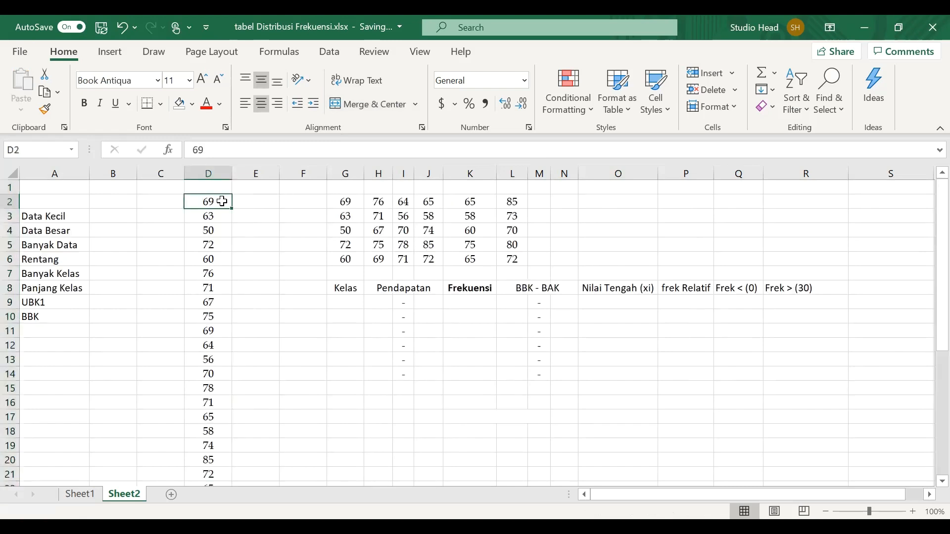
{"action": "key", "text": "shift+Down"}
{"action": "key", "text": "shift+Down"}
{"action": "key", "text": "shift+Down"}
{"action": "key", "text": "shift+Down"}
{"action": "key", "text": "shift+Down"}
{"action": "key", "text": "shift+Down"}
{"action": "key", "text": "shift+Down"}
{"action": "key", "text": "shift+Down"}
{"action": "key", "text": "shift+Down"}
{"action": "key", "text": "shift+Down"}
{"action": "key", "text": "shift+Down"}
{"action": "key", "text": "shift+Down"}
{"action": "key", "text": "shift+Down"}
{"action": "key", "text": "shift+Down"}
{"action": "key", "text": "shift+Down"}
{"action": "key", "text": "shift+Down"}
{"action": "key", "text": "shift+Down"}
{"action": "key", "text": "shift+Down"}
{"action": "key", "text": "shift+Down"}
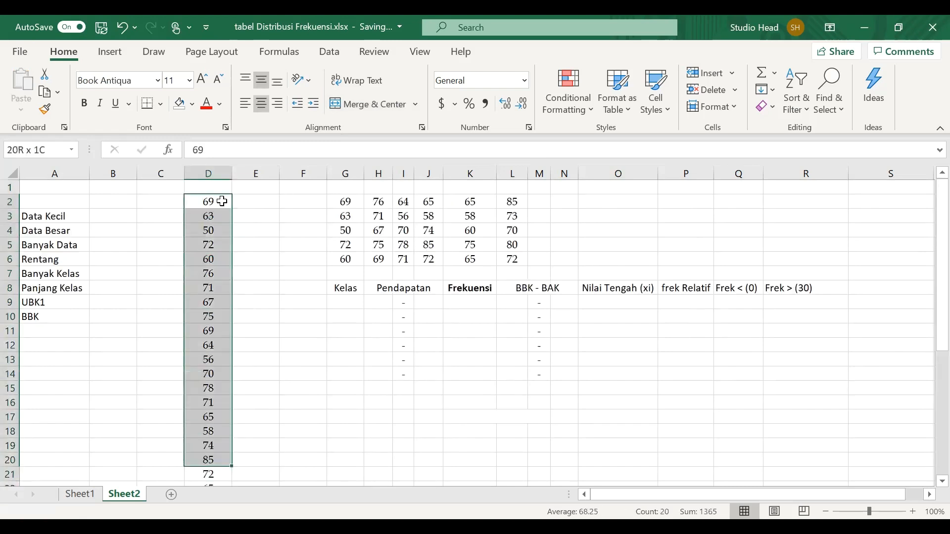
{"action": "key", "text": "shift+Down"}
{"action": "key", "text": "shift+Down"}
{"action": "key", "text": "shift+Down"}
{"action": "key", "text": "shift+Down"}
{"action": "key", "text": "shift+Down"}
{"action": "key", "text": "shift+Down"}
{"action": "key", "text": "shift+Down"}
{"action": "key", "text": "shift+Down"}
{"action": "key", "text": "shift+Down"}
{"action": "key", "text": "shift+Down"}
{"action": "key", "text": "shift+Down"}
{"action": "key", "text": "shift+Down"}
{"action": "key", "text": "shift+Down"}
{"action": "key", "text": "shift+Down"}
{"action": "key", "text": "shift+Down"}
{"action": "key", "text": "shift+Down"}
{"action": "key", "text": "shift+Down"}
{"action": "key", "text": "shift+Down"}
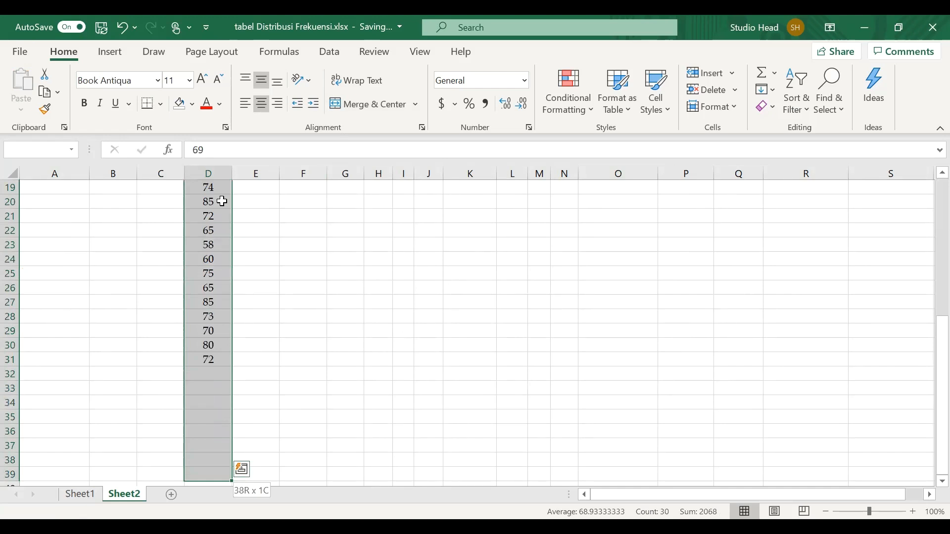
{"action": "key", "text": "shift+Up"}
{"action": "key", "text": "shift+Up"}
{"action": "key", "text": "shift+Up"}
{"action": "key", "text": "shift+Up"}
{"action": "key", "text": "shift+Up"}
{"action": "key", "text": "shift+Up"}
{"action": "key", "text": "shift+Up"}
{"action": "key", "text": "shift+Up"}
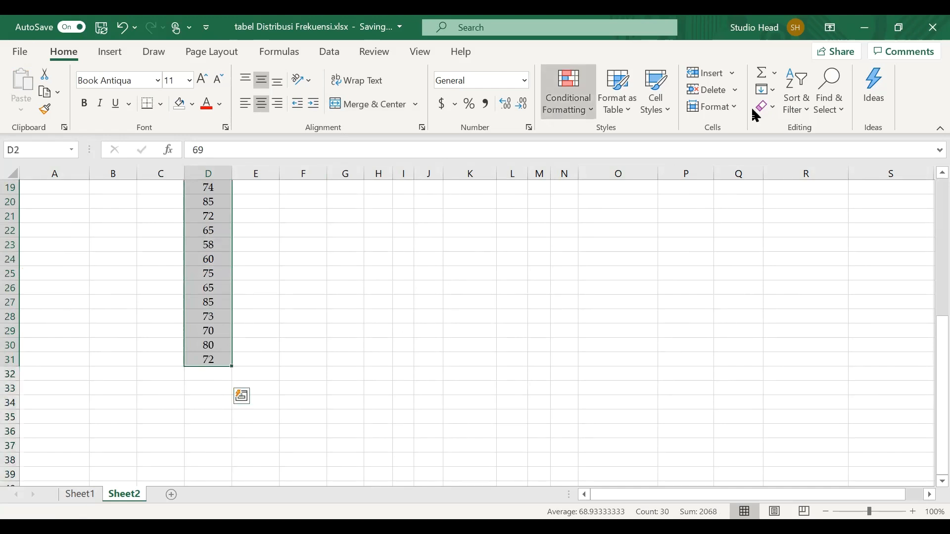
{"action": "left_click", "coordinate": [805, 109]}
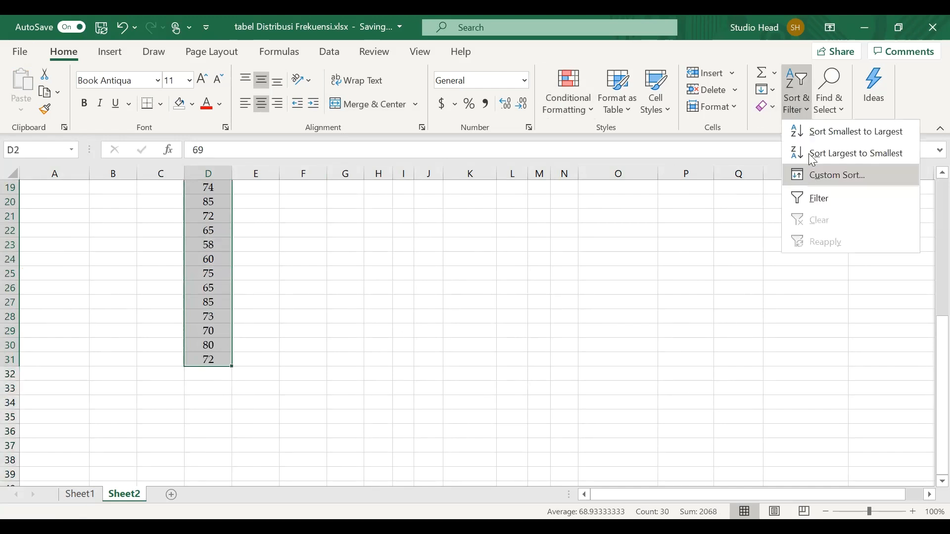
{"action": "left_click", "coordinate": [811, 138]}
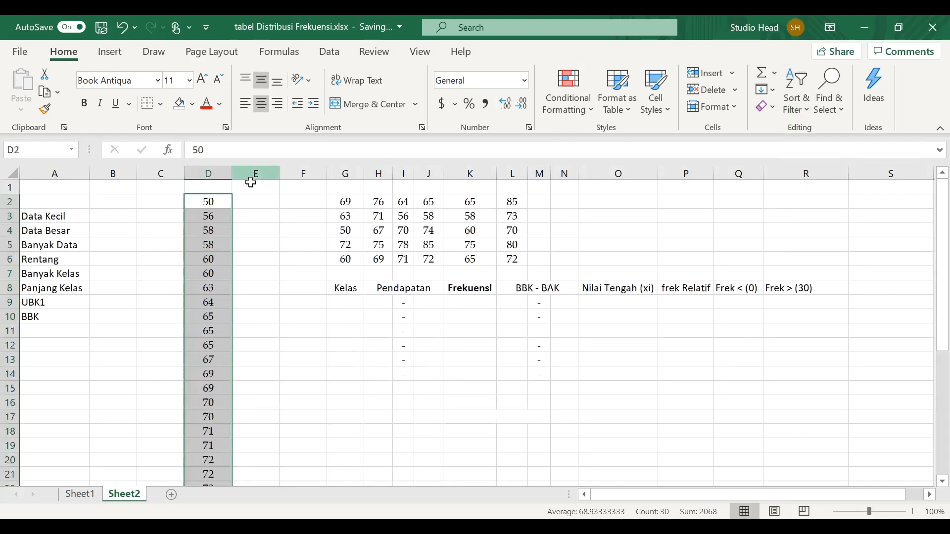
- Enter 50 for Data Kecil, 85 for Data Besar and 30 for Banyak Data in B3:B5
{"action": "left_click", "coordinate": [216, 216]}
{"action": "left_click", "coordinate": [209, 201]}
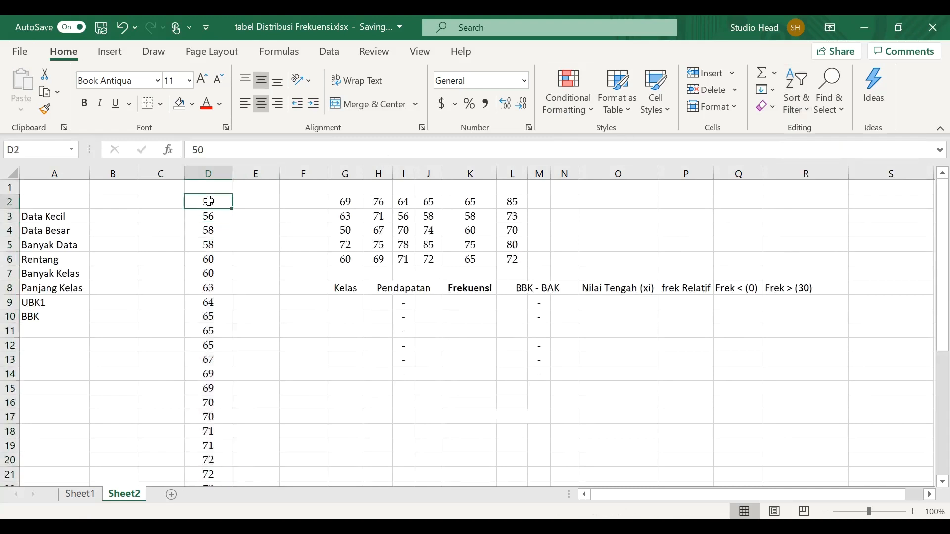
{"action": "left_click", "coordinate": [113, 218]}
{"action": "type", "text": "50"}
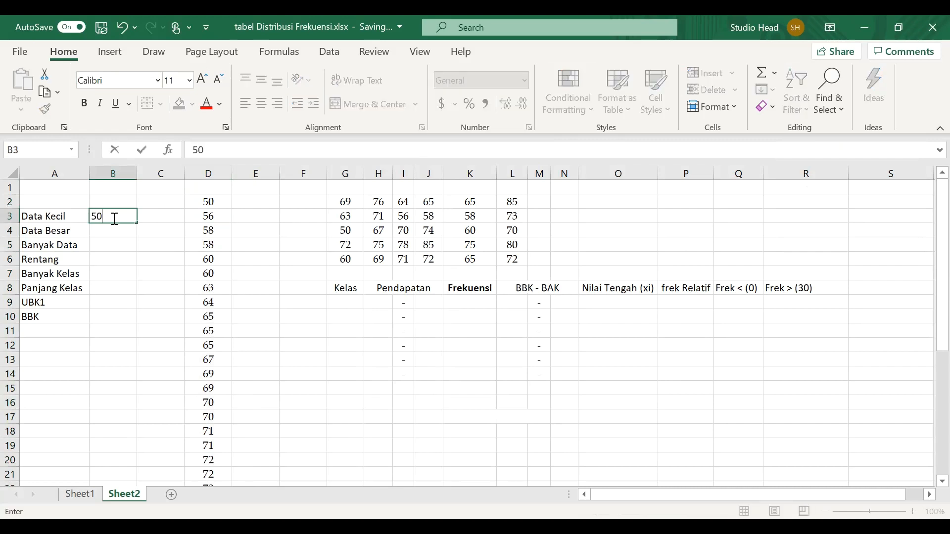
{"action": "key", "text": "Return"}
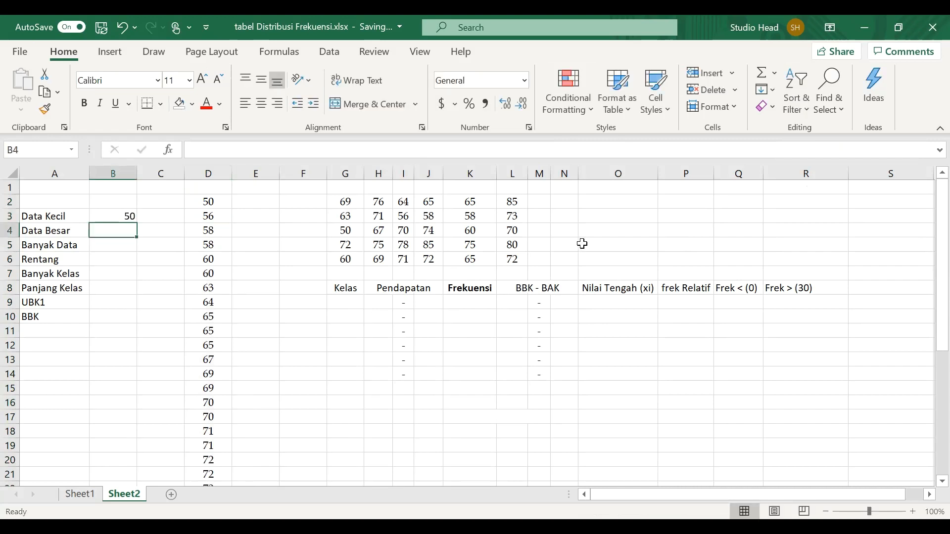
{"action": "mouse_move", "coordinate": [927, 244]}
{"action": "left_mouse_down"}
{"action": "mouse_move", "coordinate": [927, 312]}
{"action": "mouse_move", "coordinate": [929, 246]}
{"action": "left_mouse_up"}
{"action": "type", "text": "85"}
{"action": "key", "text": "Return"}
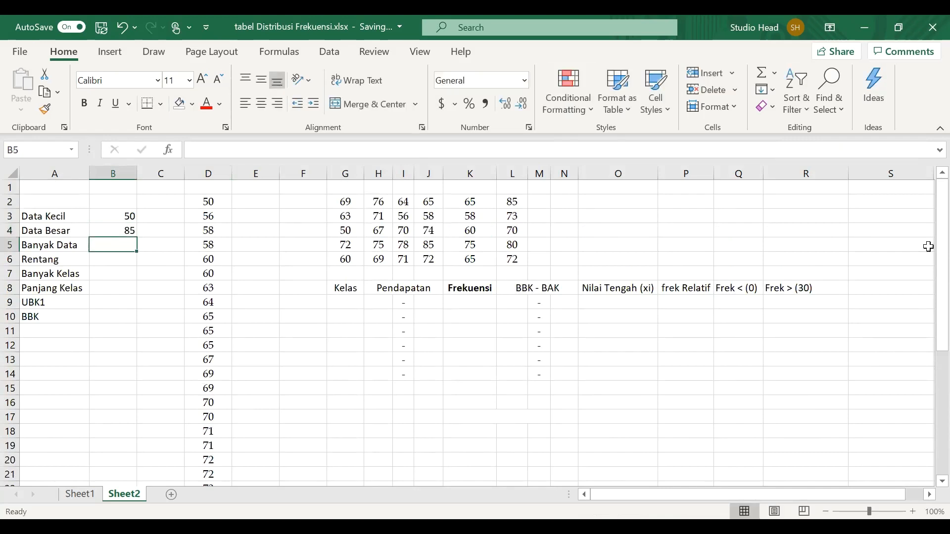
{"action": "type", "text": "30"}
{"action": "key", "text": "Return"}
- Calculate Rentang in B6 with a formula subtracting Data Kecil from Data Besar
{"action": "type", "text": "="}
{"action": "key", "text": "Up"}
{"action": "key", "text": "Up"}
{"action": "type", "text": "-"}
{"action": "key", "text": "Down"}
{"action": "key", "text": "Up"}
{"action": "key", "text": "Up"}
{"action": "key", "text": "Return"}
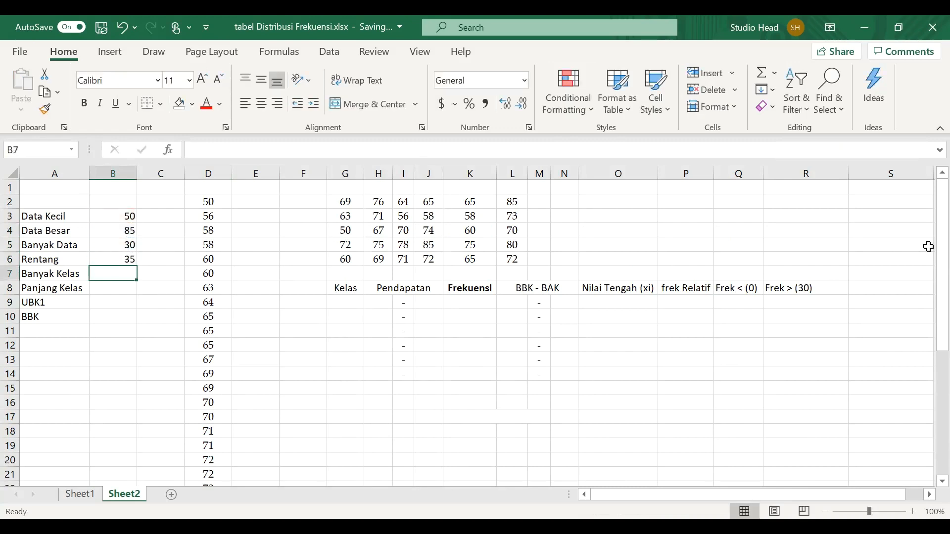
- Calculate Banyak Kelas in B7 with the formula =1+(3.3*log(B5))
{"action": "type", "text": "=1"}
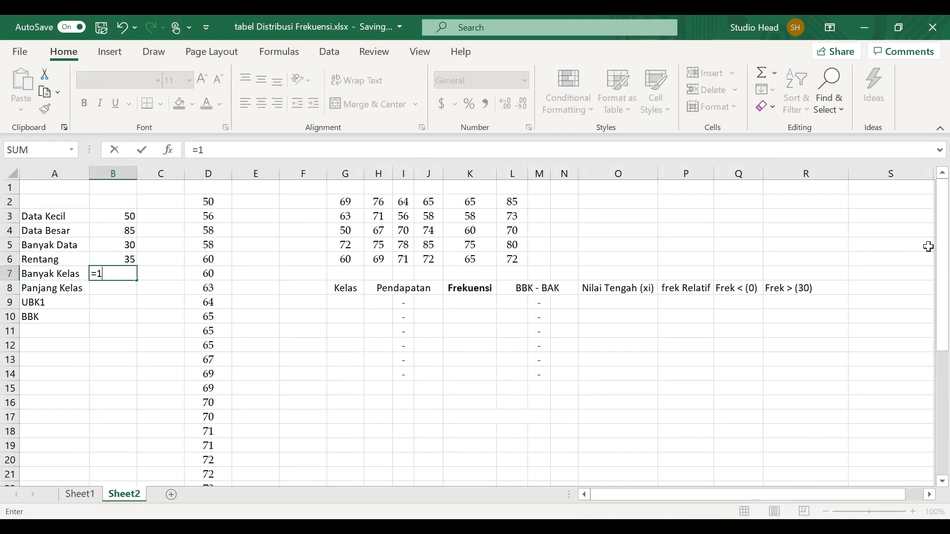
{"action": "type", "text": "+(3.3*lo"}
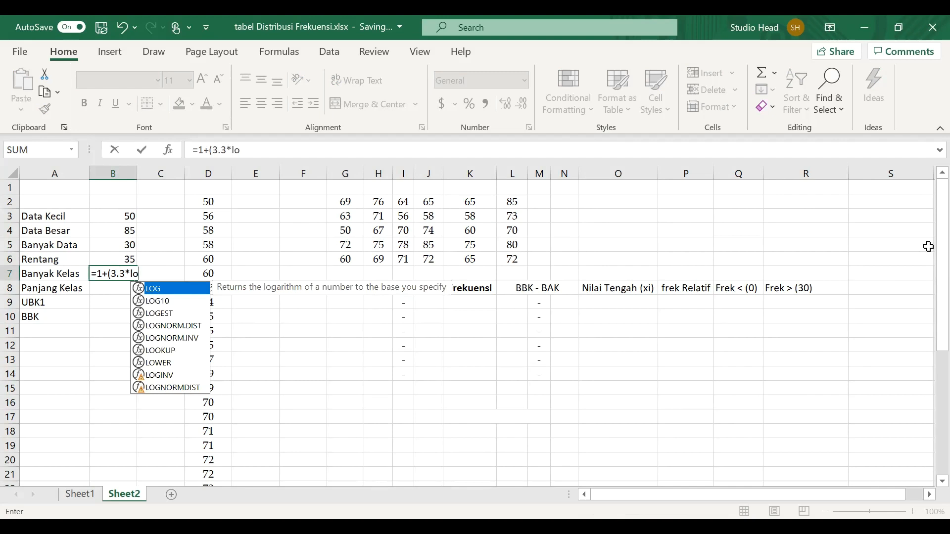
{"action": "type", "text": "g("}
{"action": "key", "text": "Up"}
{"action": "key", "text": "Up"}
{"action": "type", "text": ")"}
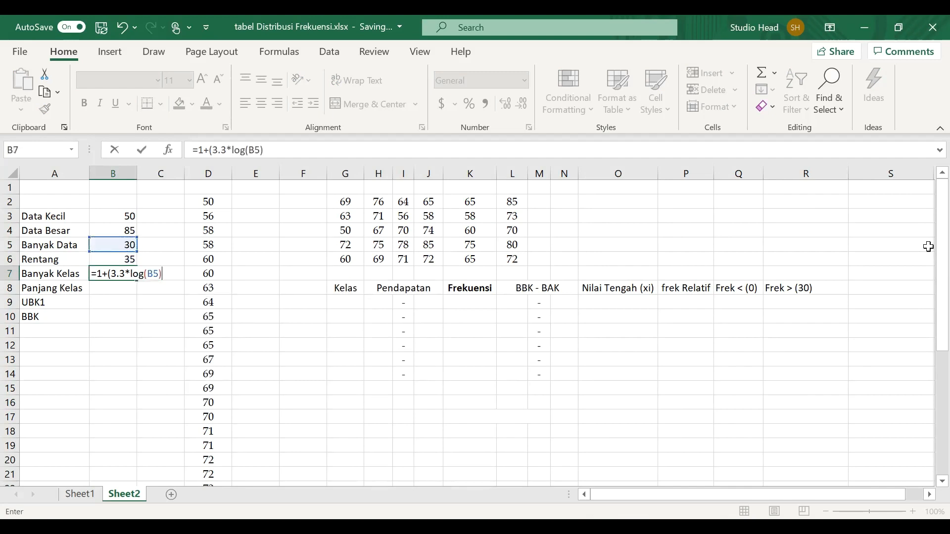
{"action": "type", "text": ")"}
{"action": "key", "text": "Return"}
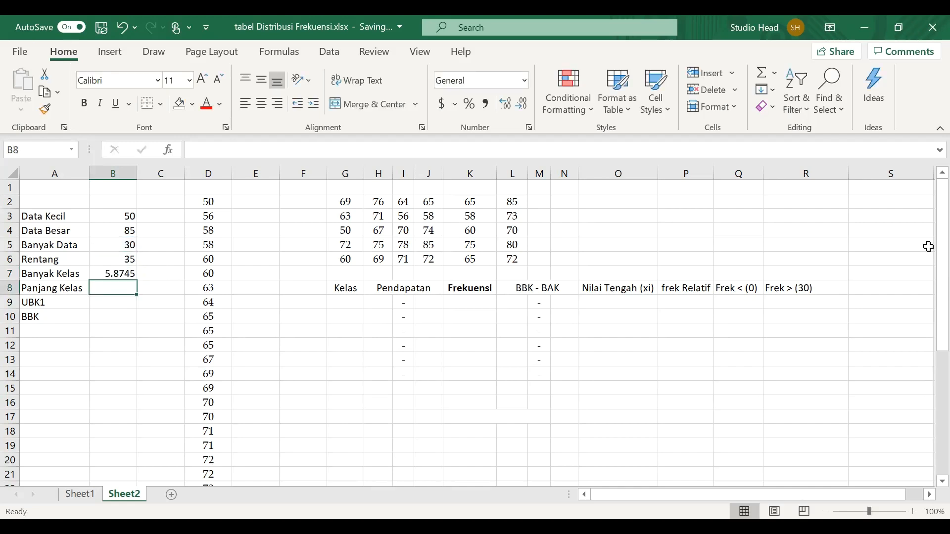
- Enter 6 in C7 as the rounded Banyak Kelas value
{"action": "key", "text": "Up"}
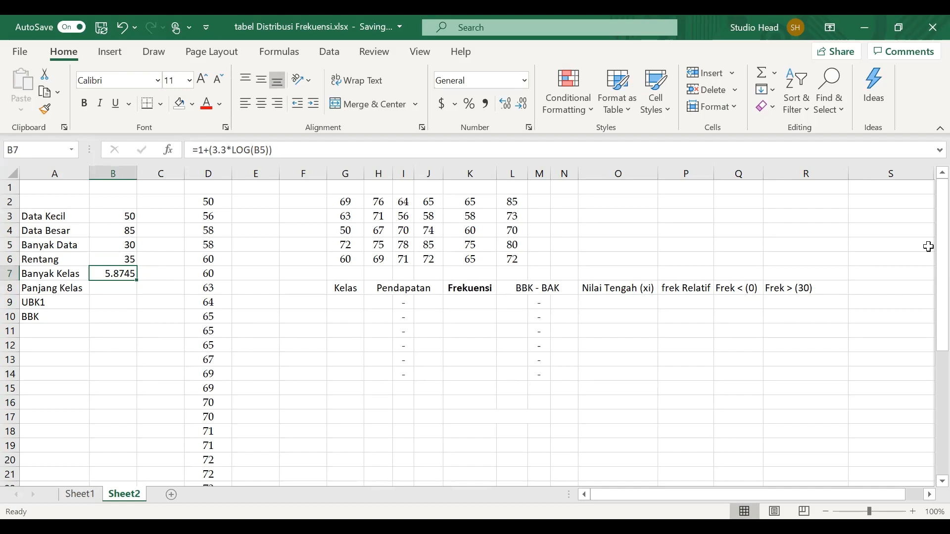
{"action": "key", "text": "Right"}
{"action": "type", "text": "6"}
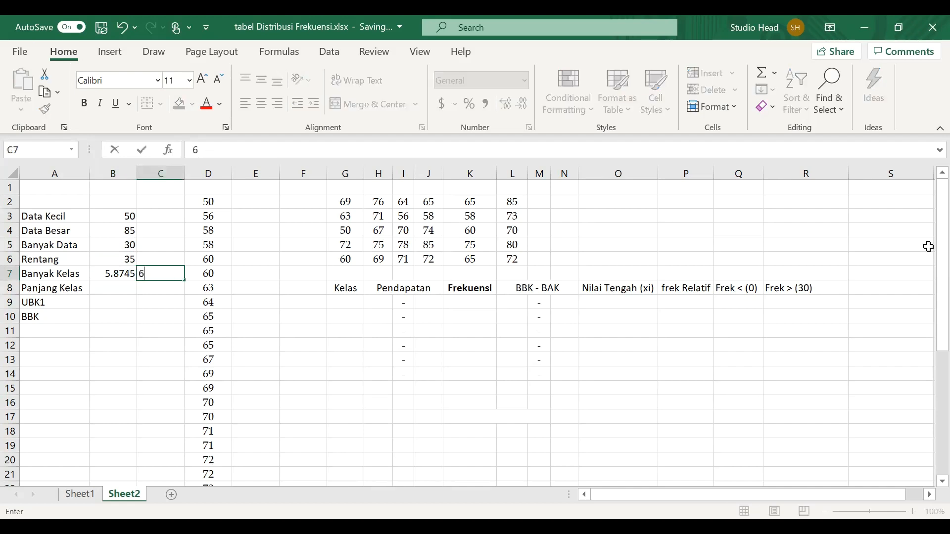
{"action": "key", "text": "Return"}
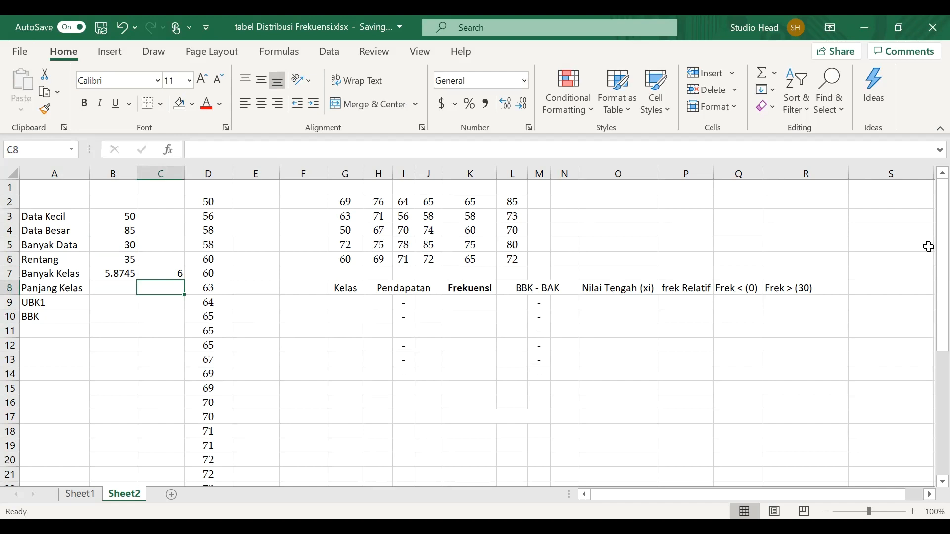
- Calculate Panjang Kelas in B8 with a formula dividing Rentang in B6 by the rounded class count in C7
{"action": "key", "text": "Up"}
{"action": "key", "text": "Down"}
{"action": "key", "text": "Left"}
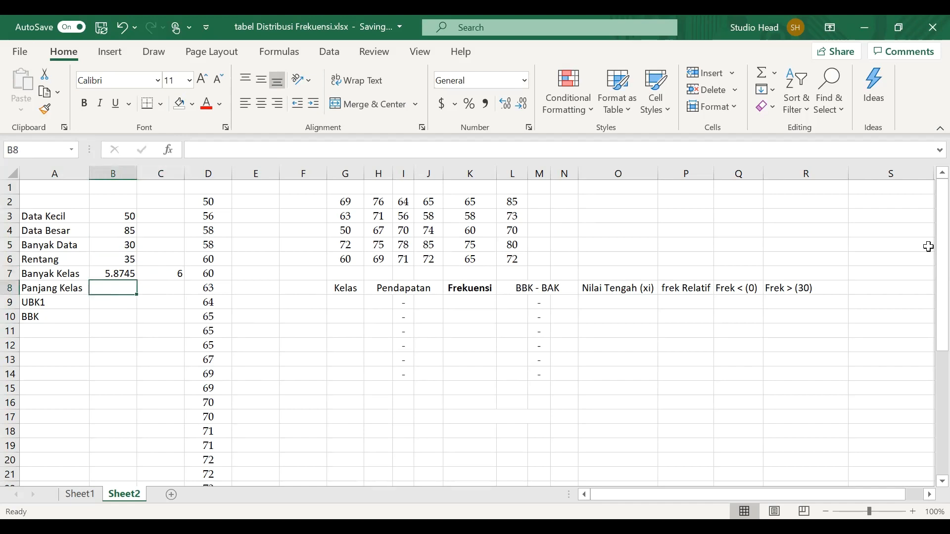
{"action": "type", "text": "="}
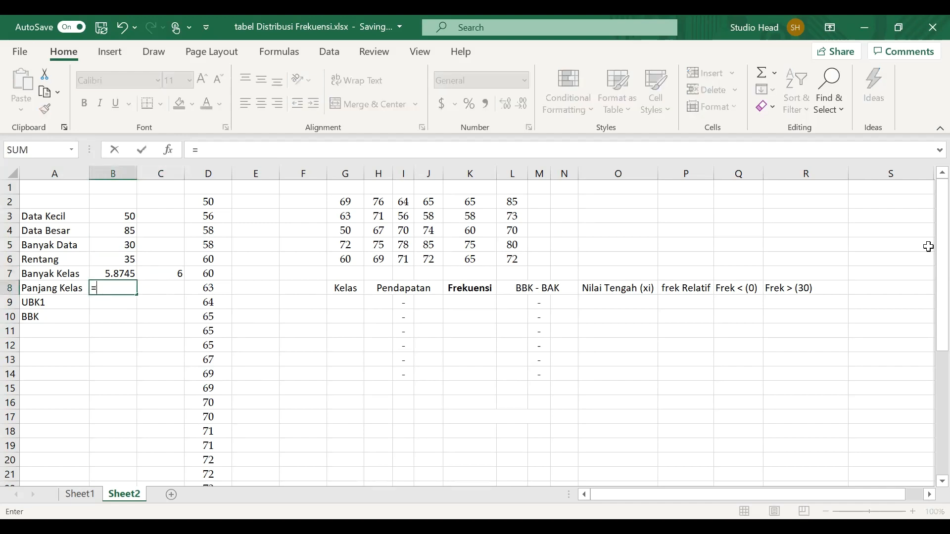
{"action": "key", "text": "Up"}
{"action": "key", "text": "Up"}
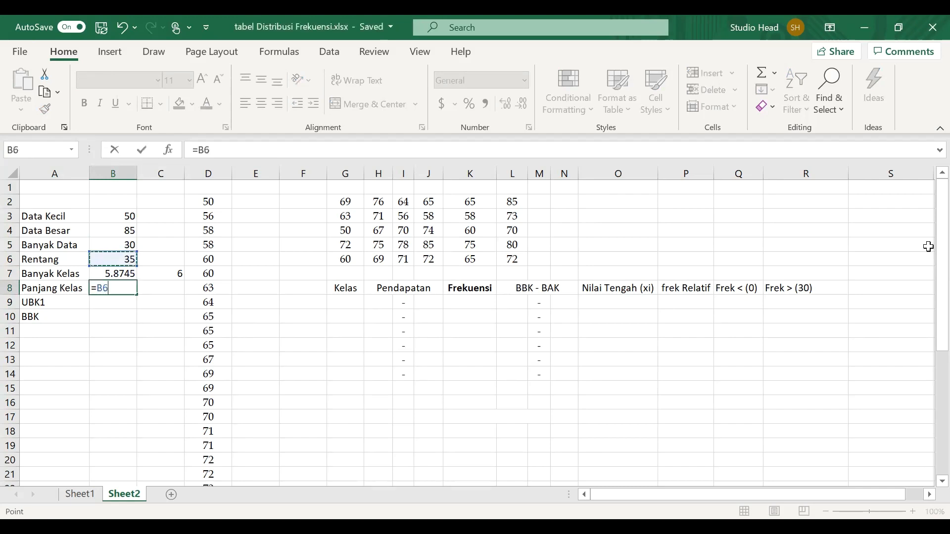
{"action": "type", "text": "/"}
{"action": "key", "text": "Right"}
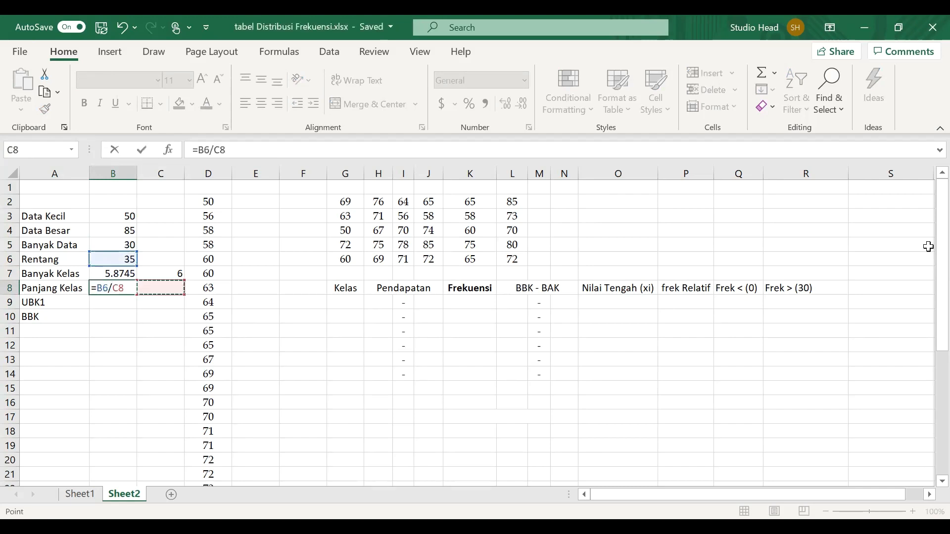
{"action": "key", "text": "Up"}
{"action": "key", "text": "Return"}
- Enter 6 in C8 as the rounded Panjang Kelas value
{"action": "key", "text": "Right"}
{"action": "key", "text": "Up"}
{"action": "key", "text": "Up"}
{"action": "key", "text": "Down"}
{"action": "type", "text": "6"}
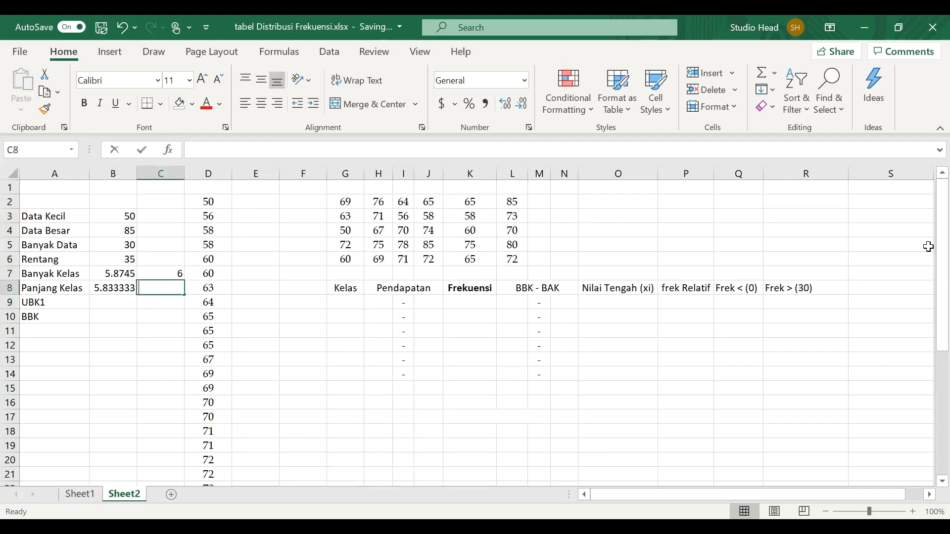
{"action": "key", "text": "Return"}
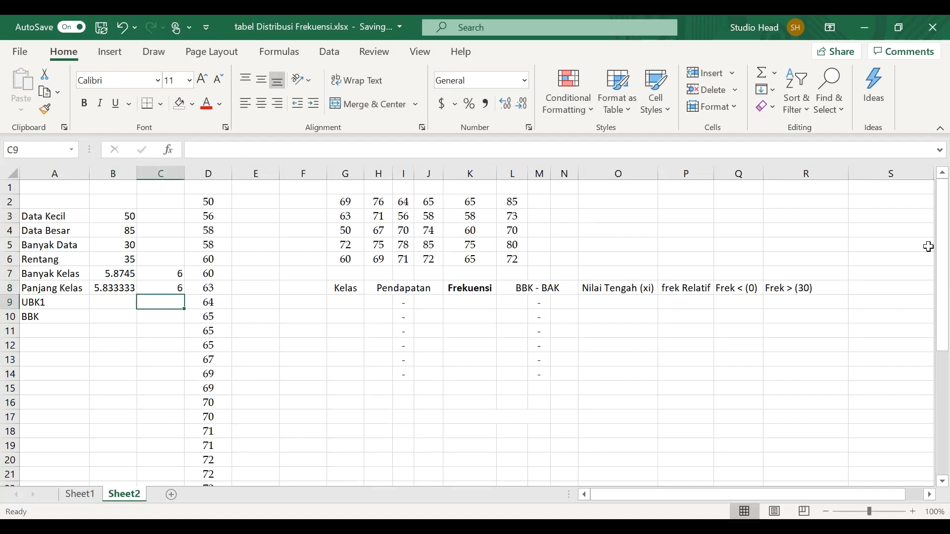
- Enter 50 for UBK1 in B9 and calculate BBK in B10 with the formula =50-0.5
{"action": "key", "text": "Left"}
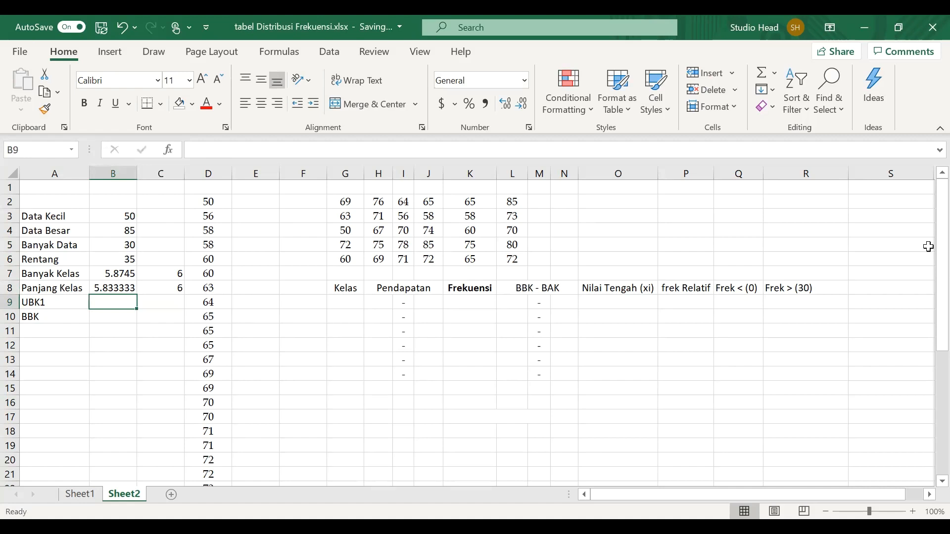
{"action": "type", "text": "50"}
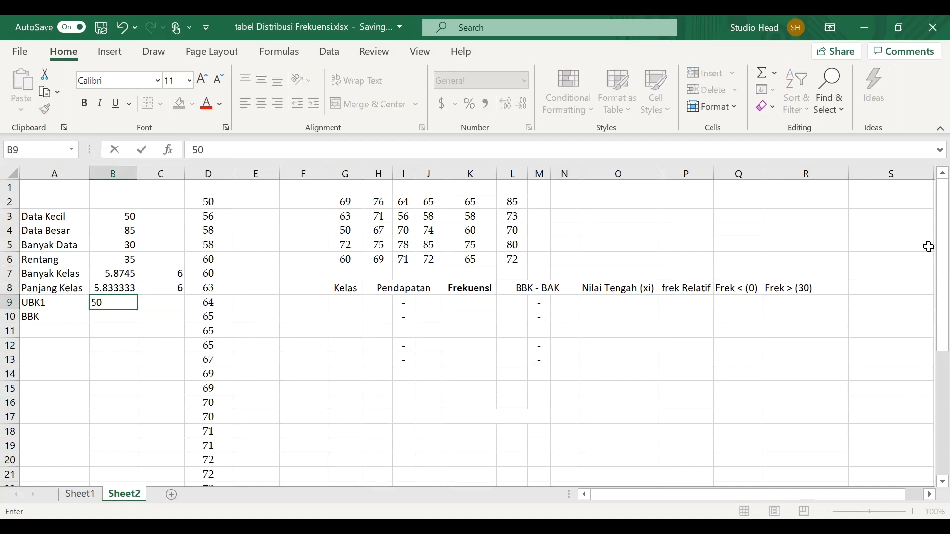
{"action": "key", "text": "Return"}
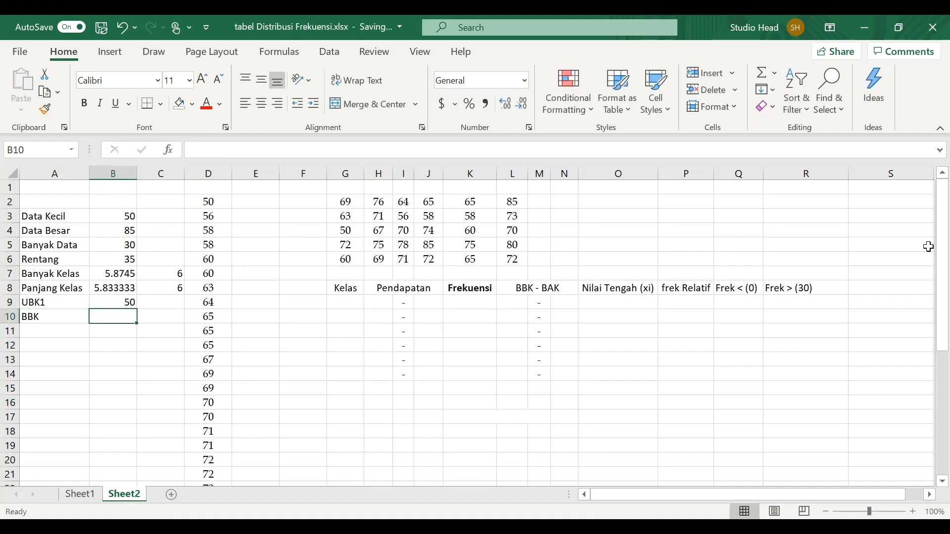
{"action": "type", "text": "=5"}
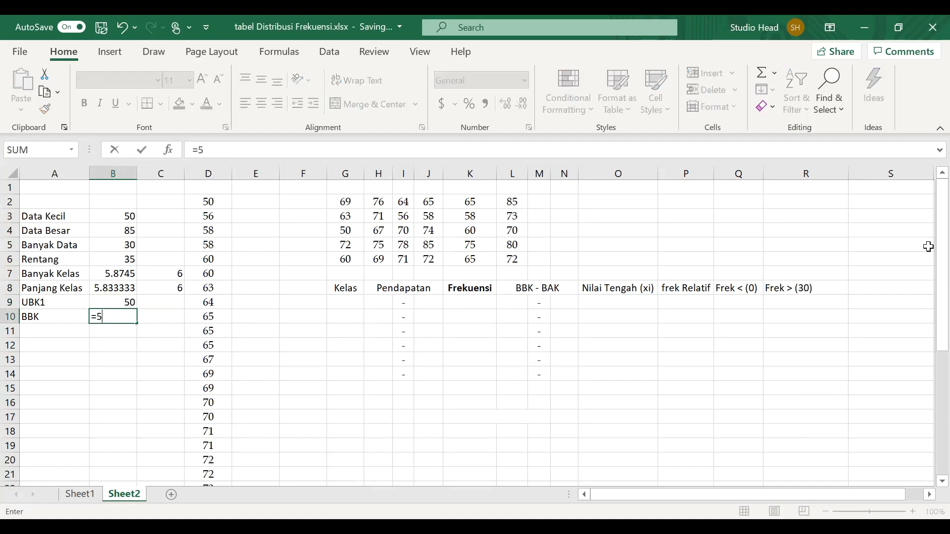
{"action": "type", "text": "0-0.5"}
{"action": "key", "text": "Return"}
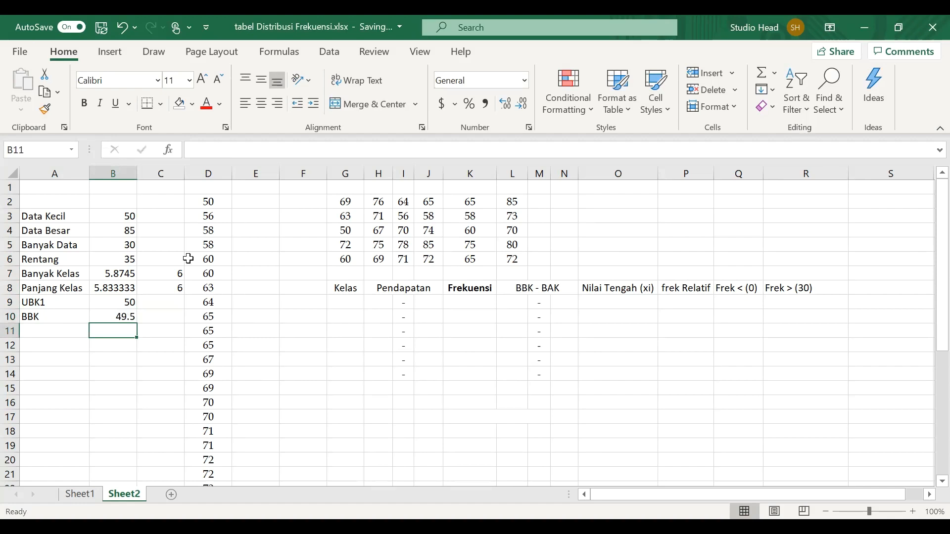
- Number the Kelas column from 1 to 6 in G9:G14
{"action": "left_click", "coordinate": [350, 303]}
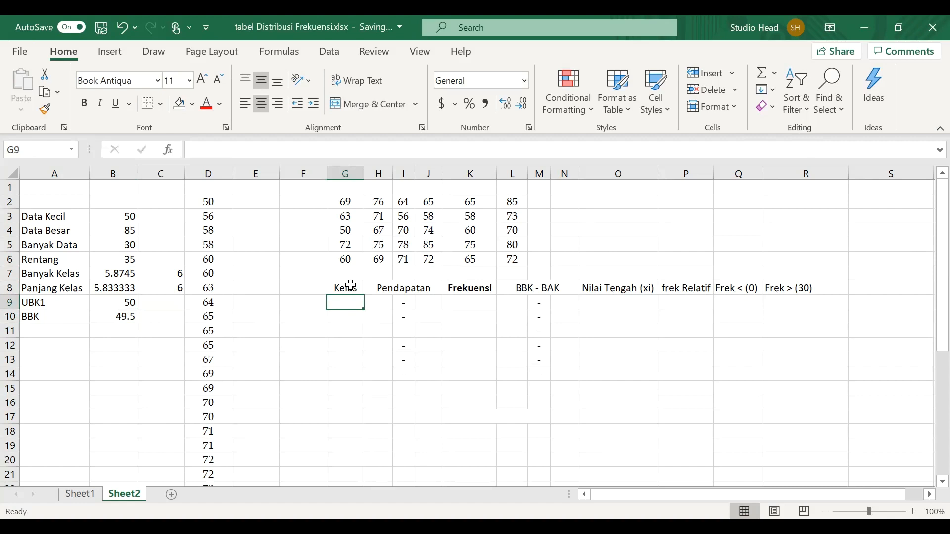
{"action": "type", "text": "1"}
{"action": "key", "text": "Return"}
{"action": "type", "text": "2"}
{"action": "key", "text": "Return"}
{"action": "type", "text": "3"}
{"action": "key", "text": "Return"}
{"action": "type", "text": "4"}
{"action": "key", "text": "Return"}
{"action": "type", "text": "5"}
{"action": "key", "text": "Return"}
{"action": "type", "text": "6"}
{"action": "key", "text": "Return"}
- Enter the class 1 Pendapatan limits, 50 in H9 and 55 in J9
{"action": "key", "text": "Right"}
{"action": "key", "text": "Up"}
{"action": "key", "text": "Up"}
{"action": "key", "text": "Up"}
{"action": "key", "text": "Up"}
{"action": "key", "text": "Up"}
{"action": "key", "text": "Up"}
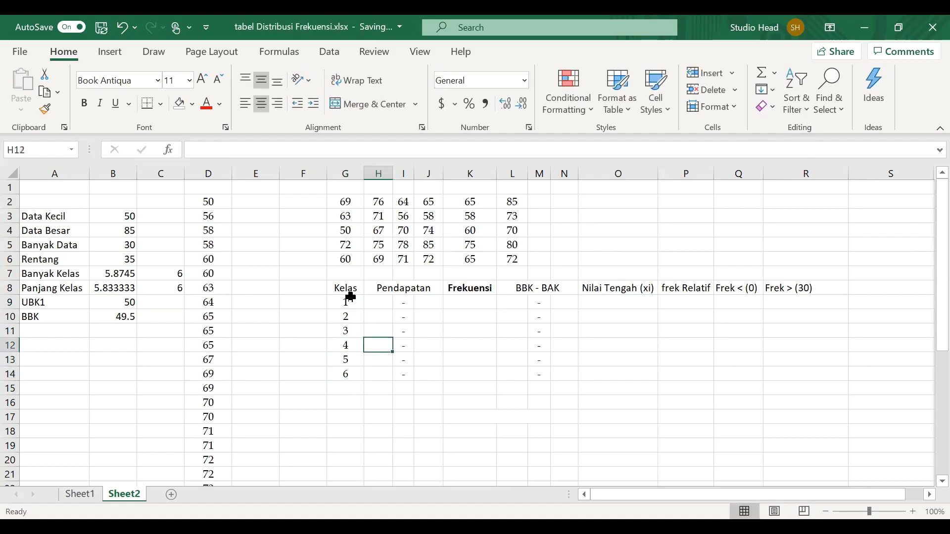
{"action": "type", "text": "5"}
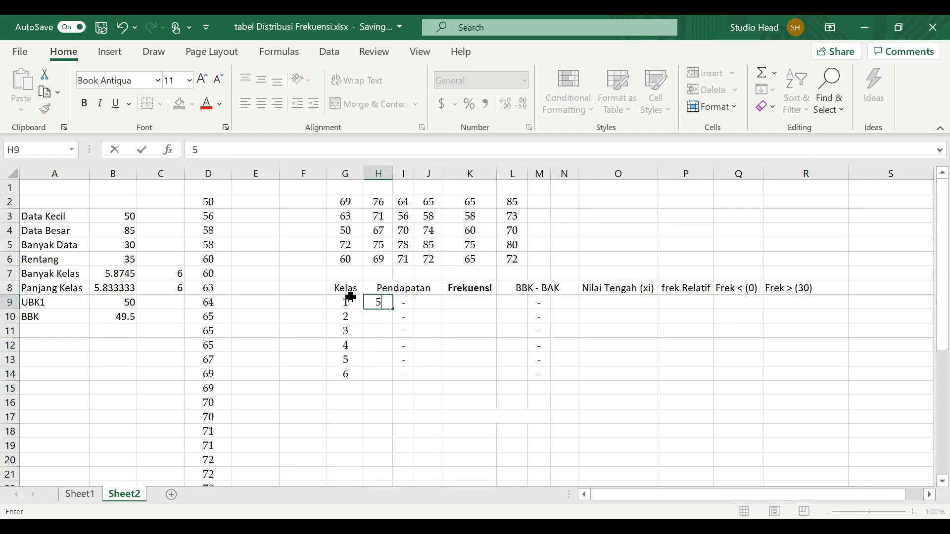
{"action": "type", "text": "0"}
{"action": "key", "text": "Tab"}
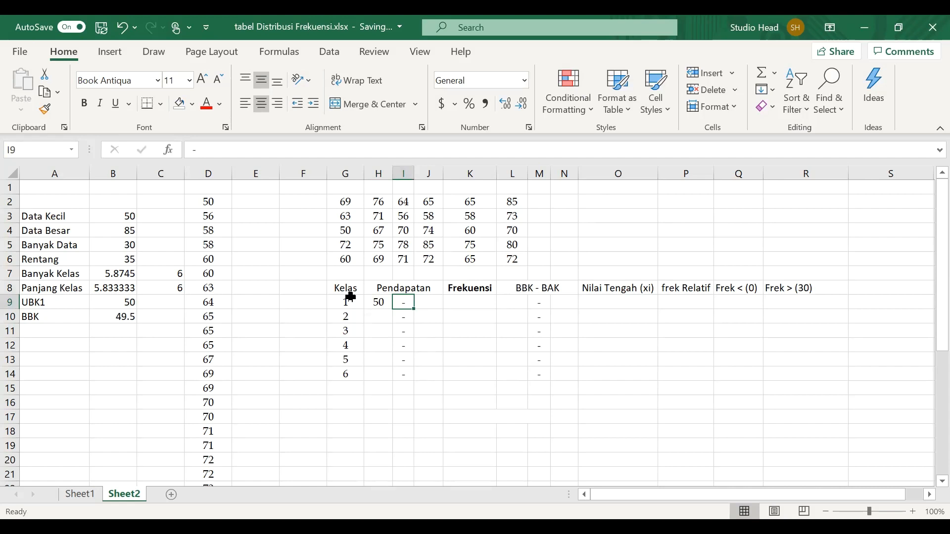
{"action": "key", "text": "Right"}
{"action": "type", "text": "55"}
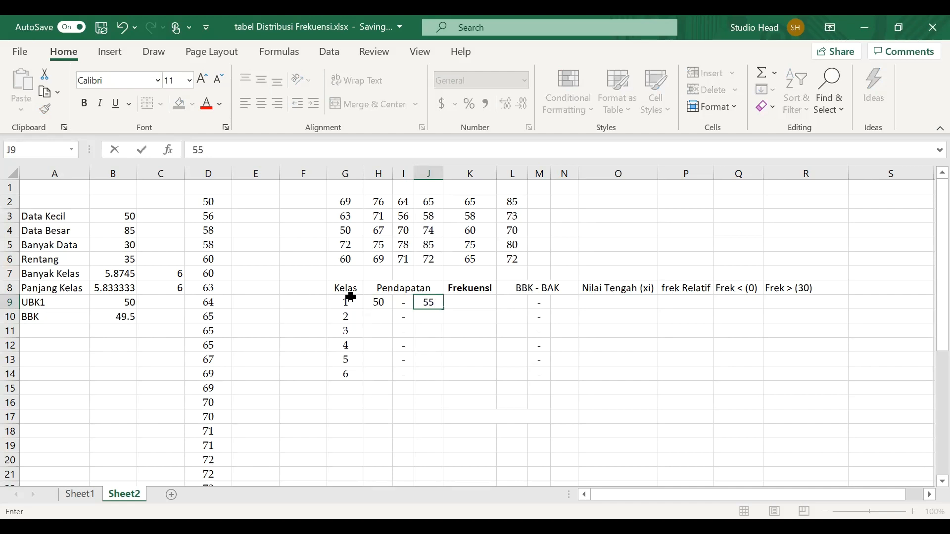
{"action": "key", "text": "Return"}
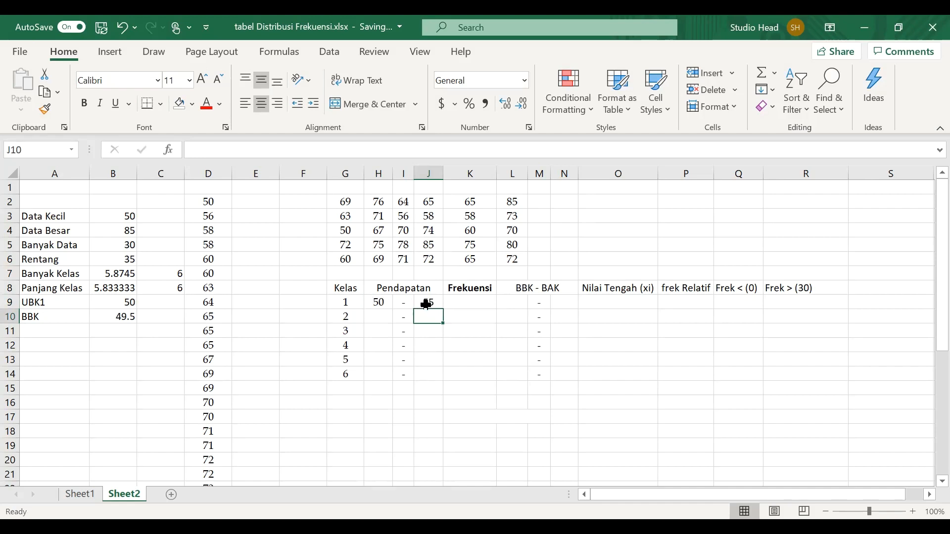
- Enter the Pendapatan limits 56 and 61 for class 2 and 62 and 67 for class 3 in columns H and J
{"action": "left_click", "coordinate": [380, 315]}
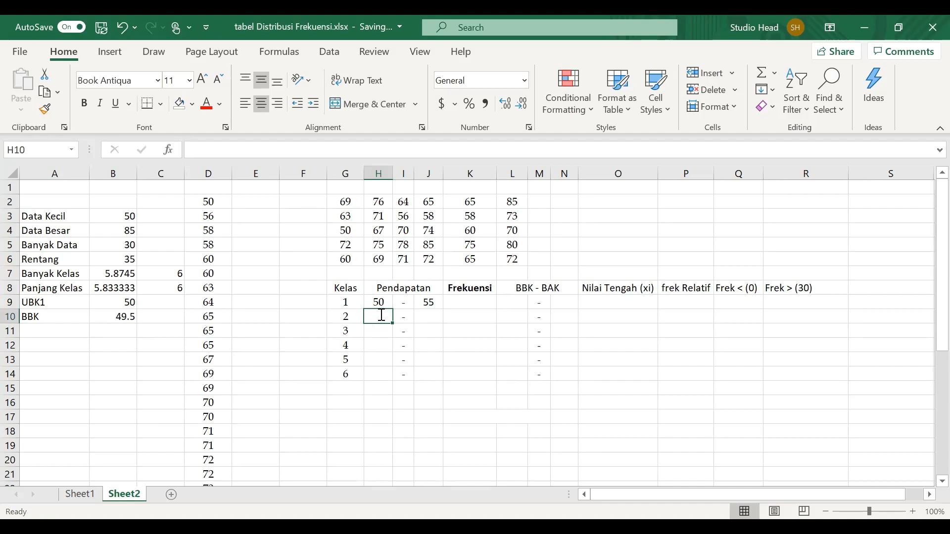
{"action": "type", "text": "56"}
{"action": "key", "text": "Tab"}
{"action": "key", "text": "Tab"}
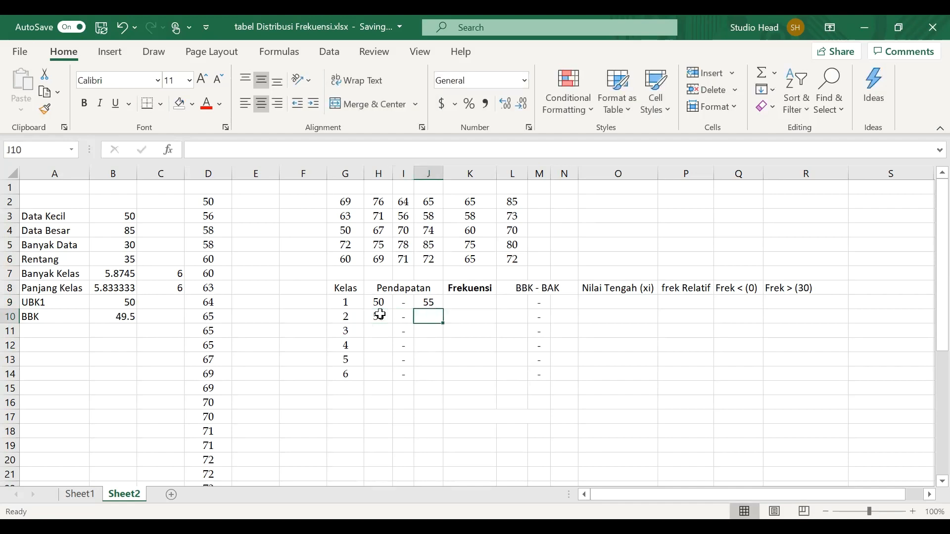
{"action": "type", "text": "61"}
{"action": "key", "text": "Return"}
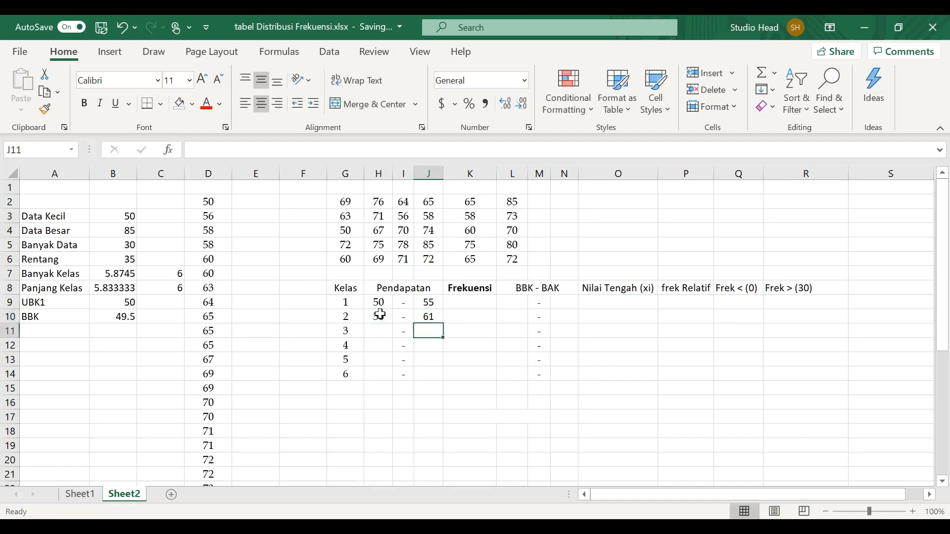
{"action": "left_click", "coordinate": [379, 330]}
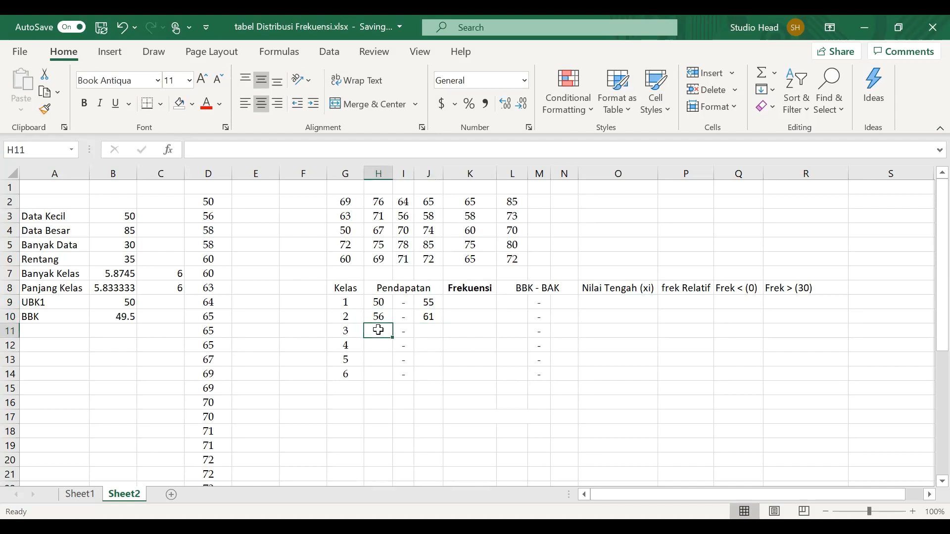
{"action": "type", "text": "62"}
{"action": "key", "text": "Tab"}
{"action": "key", "text": "Tab"}
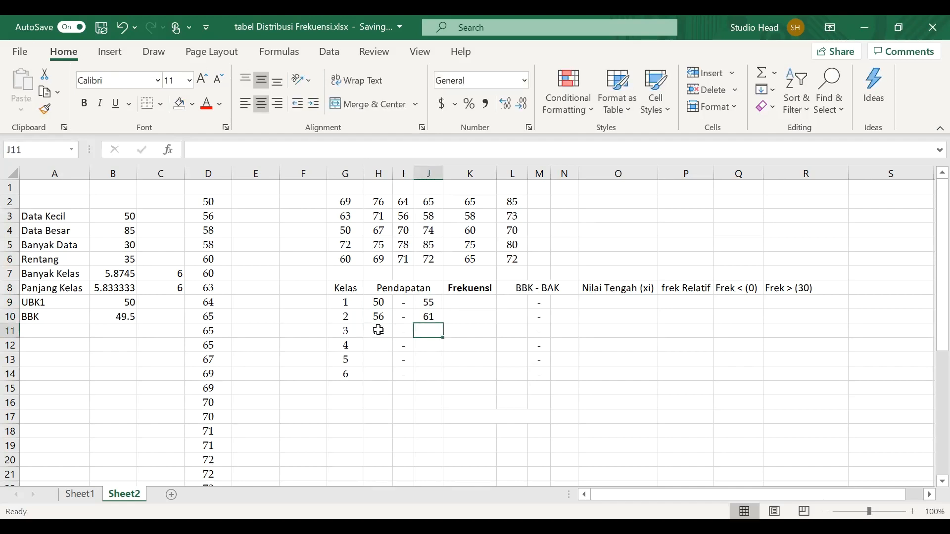
{"action": "type", "text": "67"}
{"action": "key", "text": "Return"}
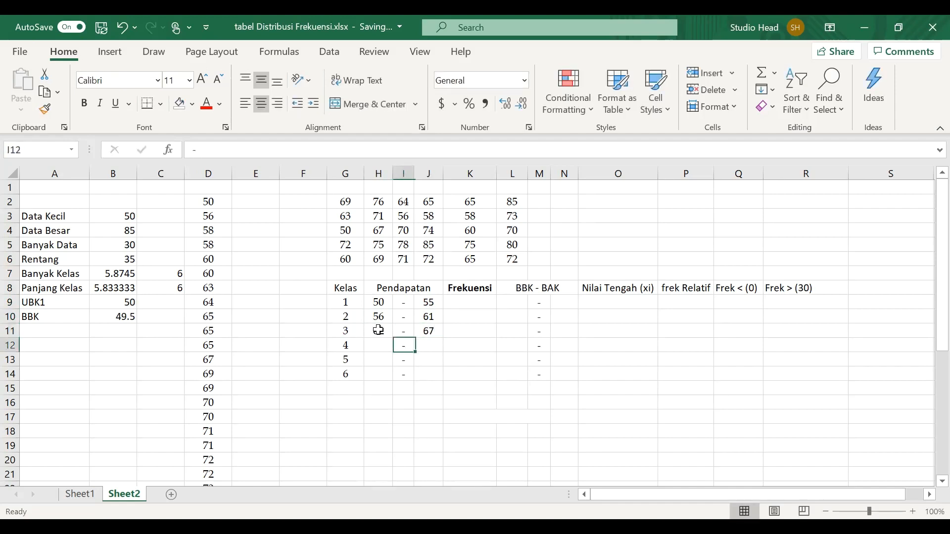
- Enter the Pendapatan limits 68 and 73 for class 4 and 74 and 79 for class 5 in columns H and J
{"action": "key", "text": "Tab"}
{"action": "key", "text": "Tab"}
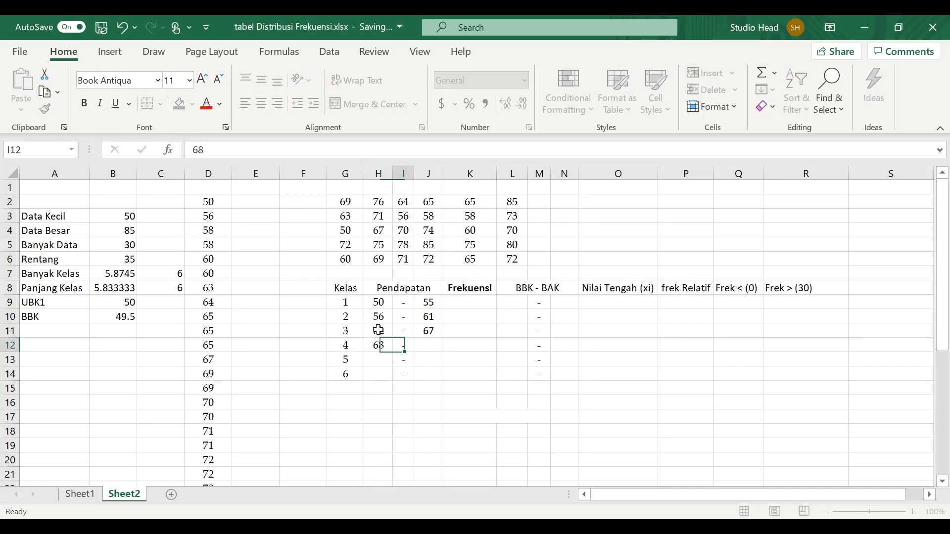
{"action": "type", "text": "7"}
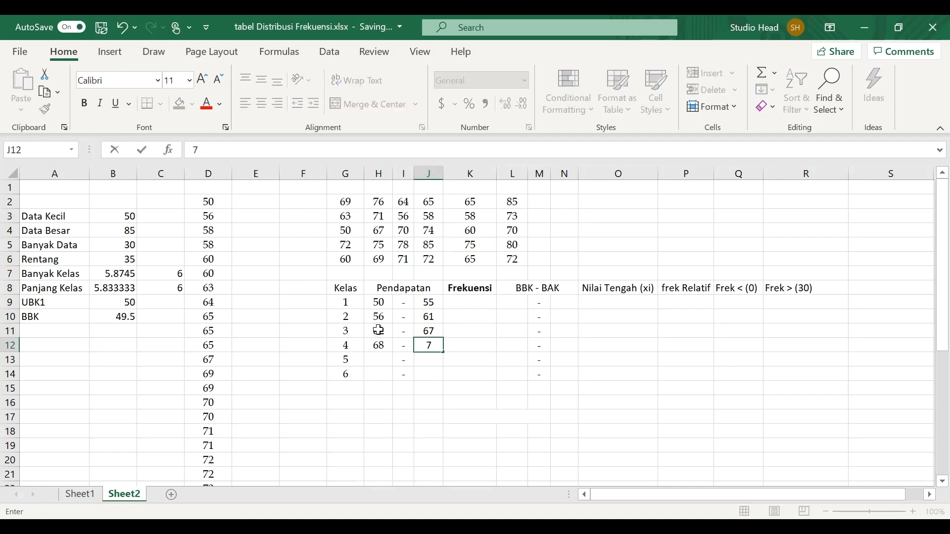
{"action": "type", "text": "3"}
{"action": "key", "text": "Return"}
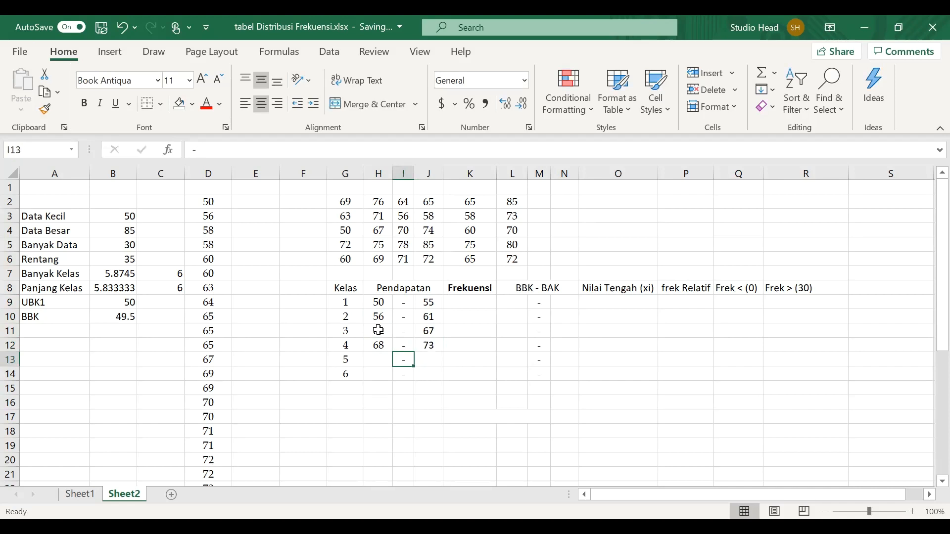
{"action": "type", "text": "74"}
{"action": "key", "text": "Tab"}
{"action": "key", "text": "Tab"}
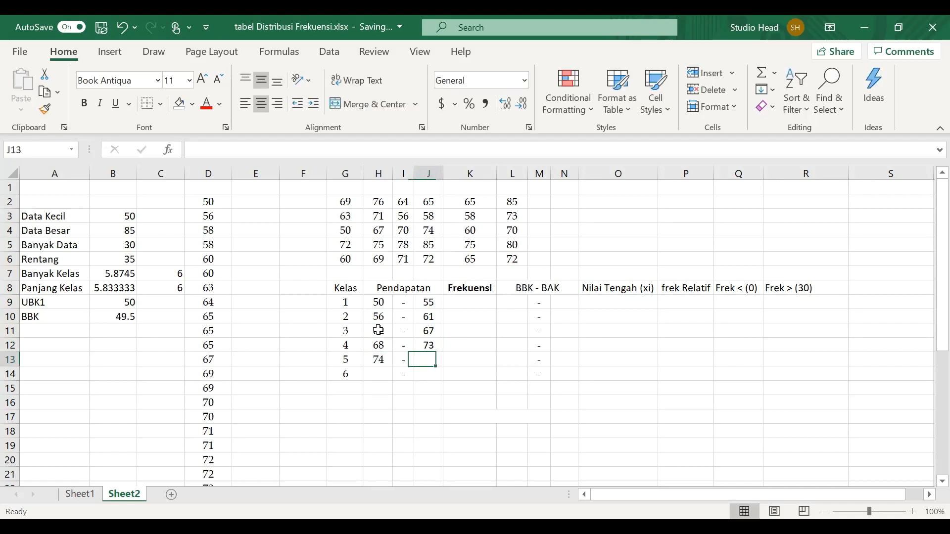
{"action": "type", "text": "8"}
{"action": "key", "text": "BackSpace"}
{"action": "type", "text": "79"}
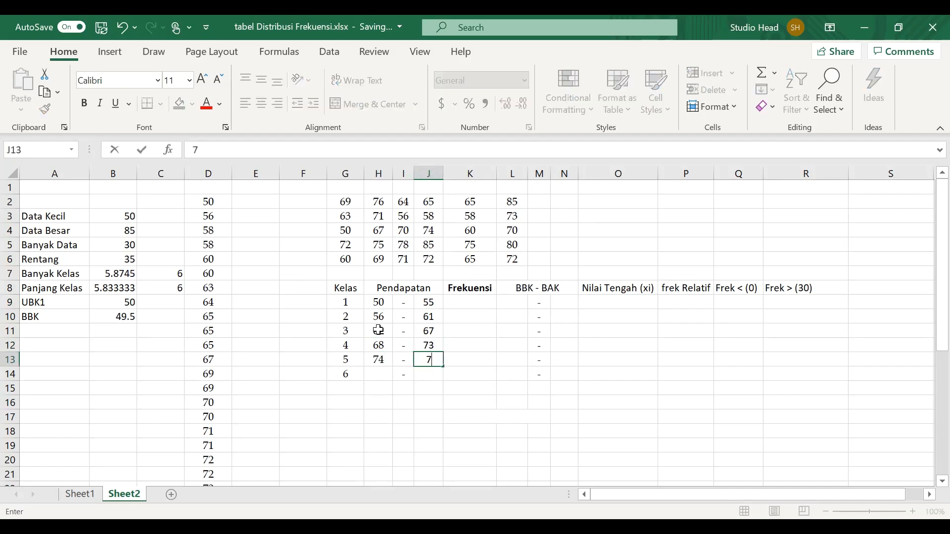
{"action": "key", "text": "Return"}
- Enter the class 6 Pendapatan limits, 80 in H14 and 85 in J14
{"action": "type", "text": "80"}
{"action": "key", "text": "Tab"}
{"action": "key", "text": "Tab"}
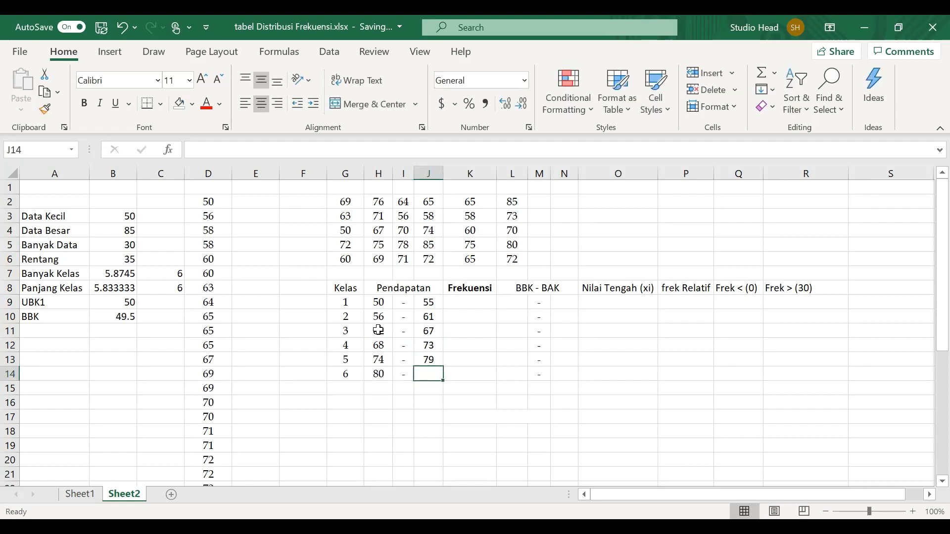
{"action": "type", "text": "85"}
{"action": "key", "text": "Return"}
- Change the upper Pendapatan limit of class 6 in J14 to 87
{"action": "key", "text": "Up"}
{"action": "type", "text": "87"}
{"action": "key", "text": "Return"}
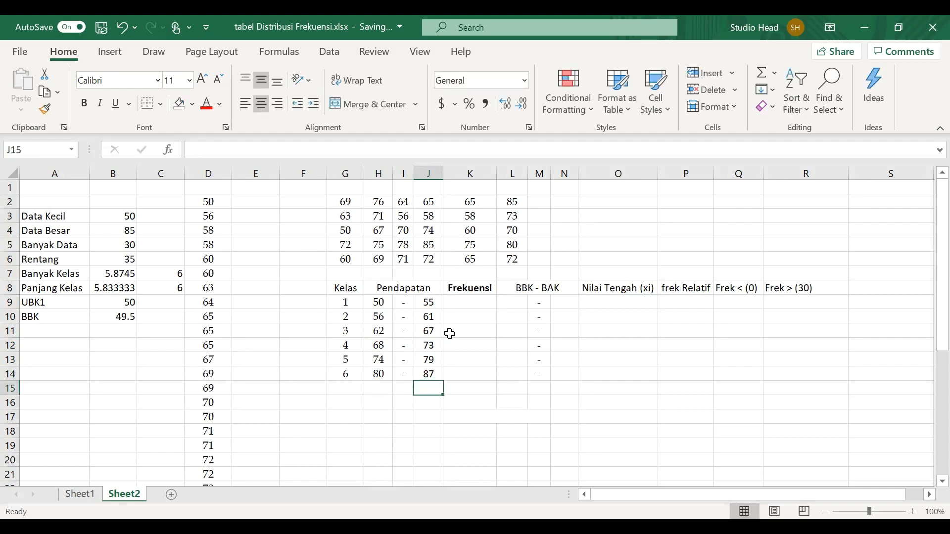
- Set the upper Pendapatan limit of class 6 in J14 to 85
{"action": "key", "text": "Up"}
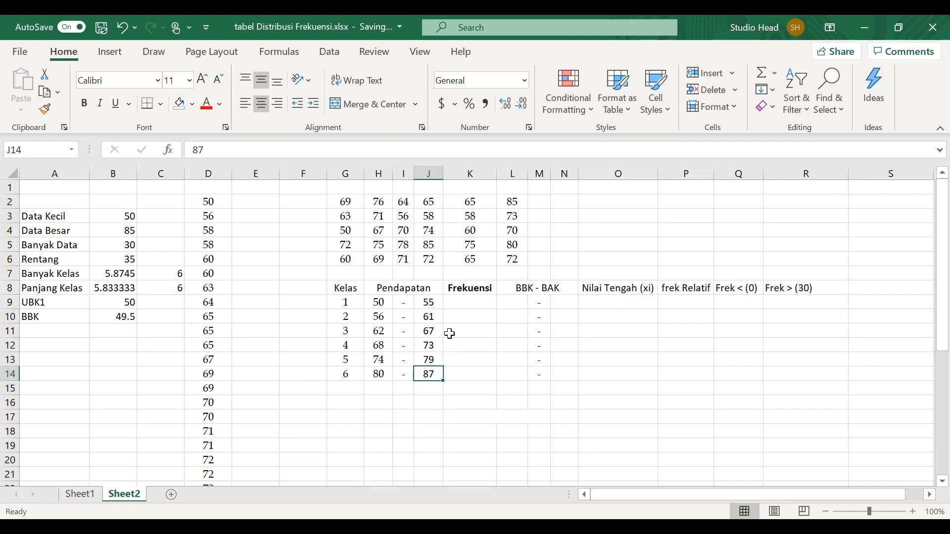
{"action": "type", "text": "85"}
{"action": "key", "text": "Return"}
{"action": "key", "text": "Left"}
{"action": "key", "text": "Left"}
{"action": "key", "text": "Left"}
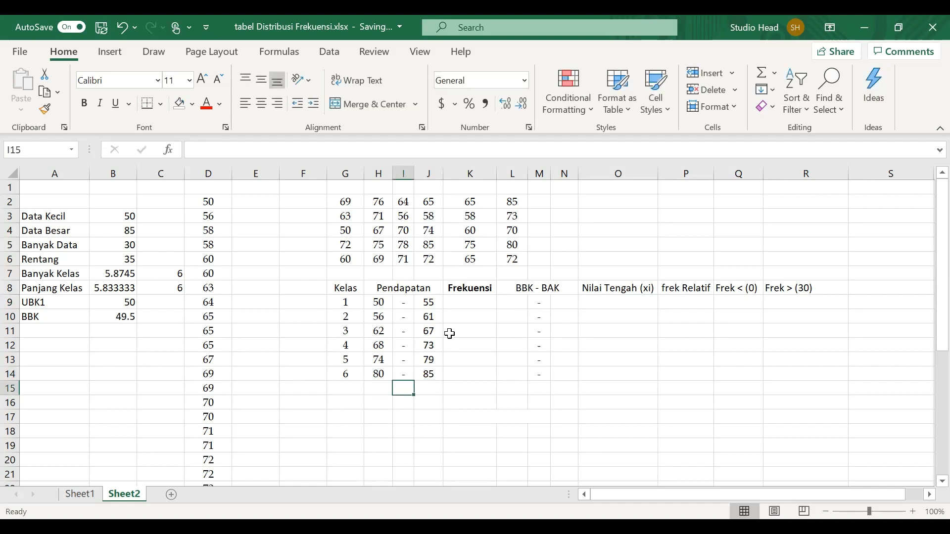
- Add a class 7 row in row 15 with Pendapatan limits 86 and 91 separated by a dash
{"action": "type", "text": "7"}
{"action": "key", "text": "Tab"}
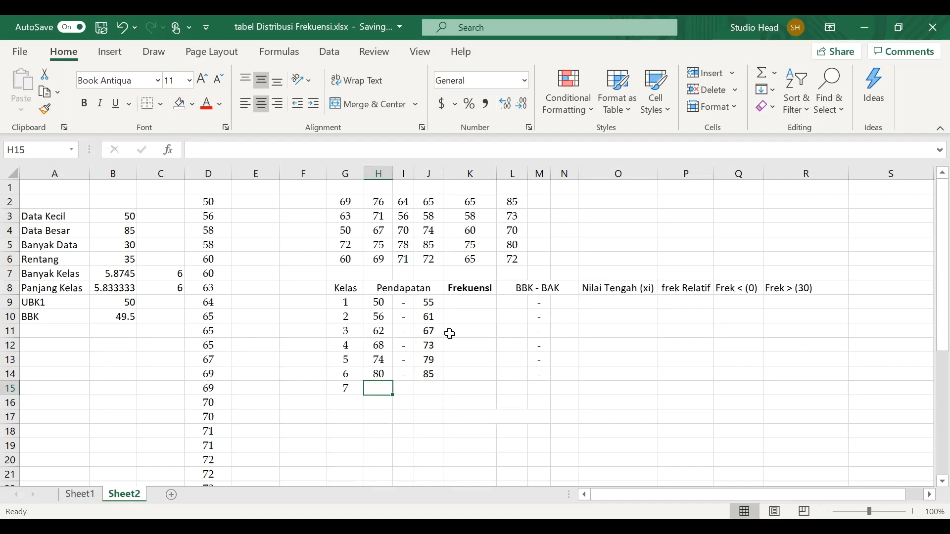
{"action": "type", "text": "8"}
{"action": "key", "text": "BackSpace"}
{"action": "type", "text": "86"}
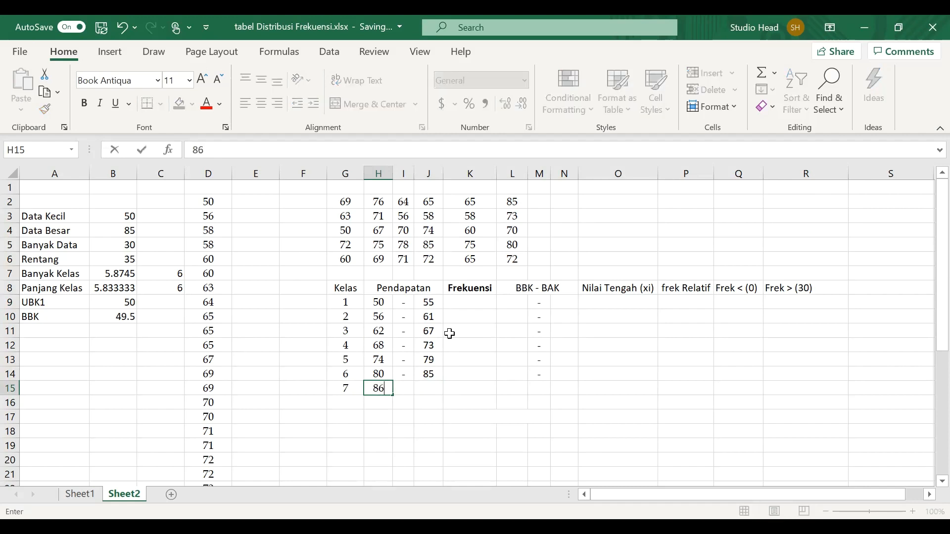
{"action": "key", "text": "Tab"}
{"action": "type", "text": "-"}
{"action": "key", "text": "Right"}
{"action": "key", "text": "Return"}
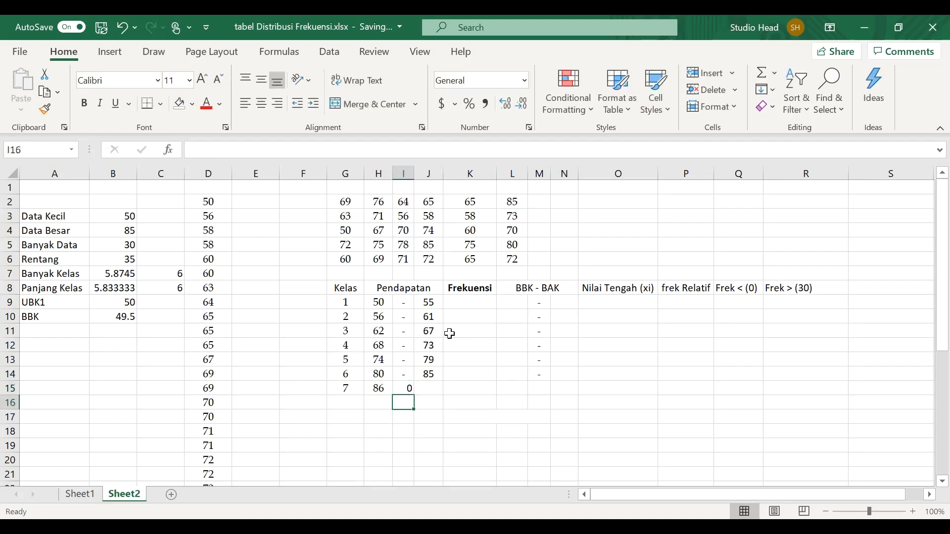
{"action": "key", "text": "Up"}
{"action": "type", "text": "-"}
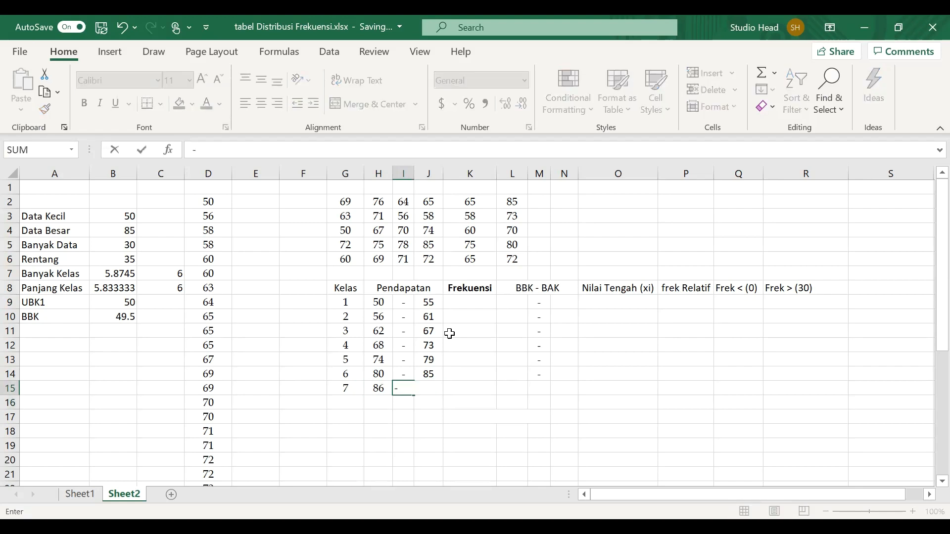
{"action": "key", "text": "Return"}
{"action": "key", "text": "Up"}
{"action": "key", "text": "Right"}
{"action": "type", "text": "91"}
{"action": "key", "text": "Return"}
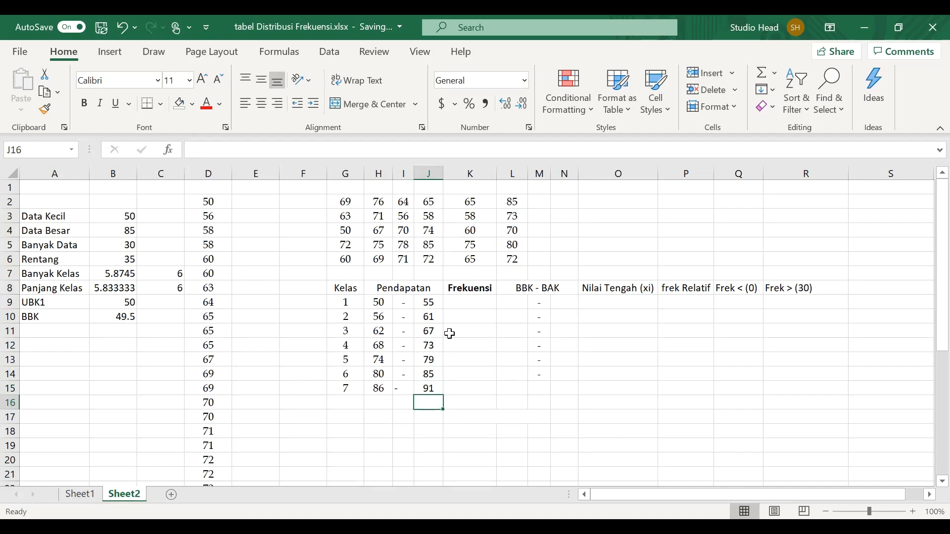
- Clear the class 7 entries from G15:J15
{"action": "key", "text": "Up"}
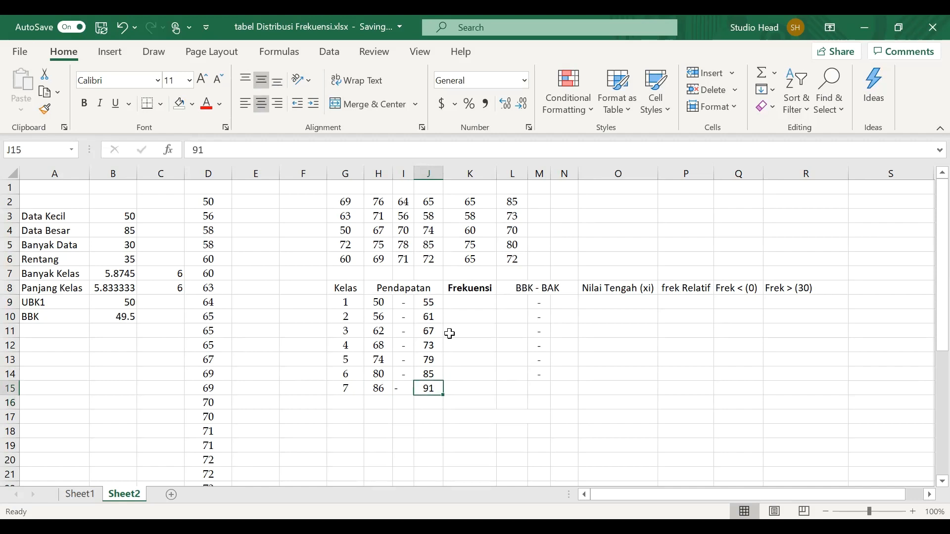
{"action": "key", "text": "shift+Left"}
{"action": "key", "text": "shift+Left"}
{"action": "key", "text": "shift+Left"}
{"action": "key", "text": "Delete"}
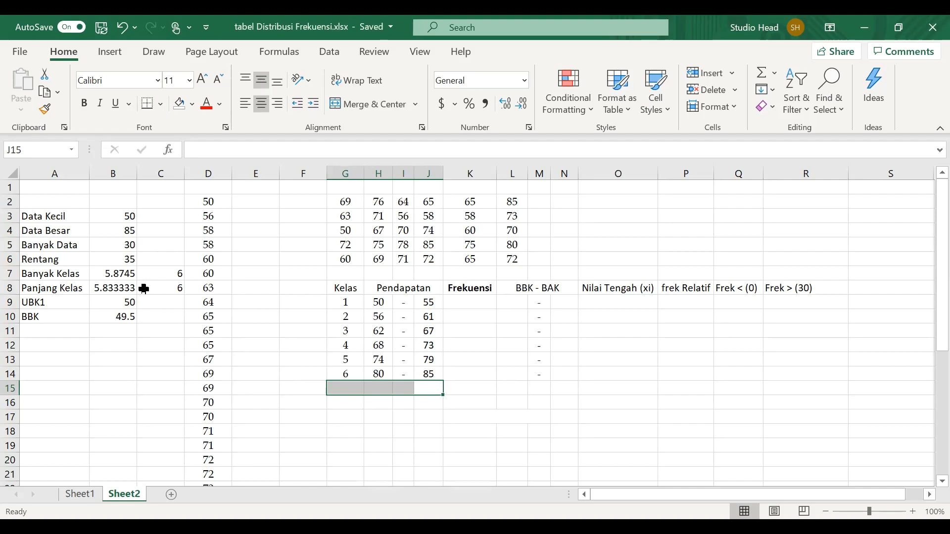
- Label the data value 50 as class 1 in E2 and enter 1 as the class 1 Frekuensi in K9
{"action": "left_click", "coordinate": [253, 200]}
{"action": "type", "text": "1"}
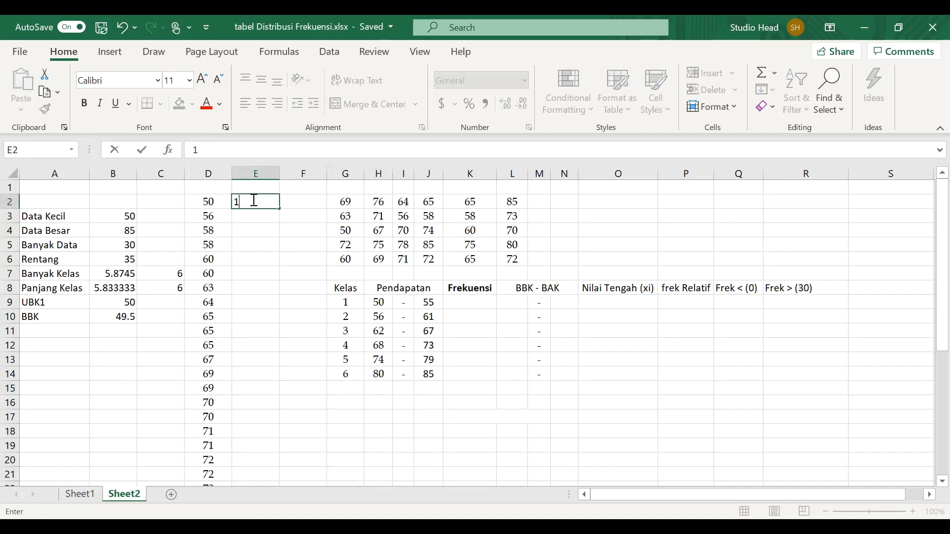
{"action": "left_click", "coordinate": [468, 299]}
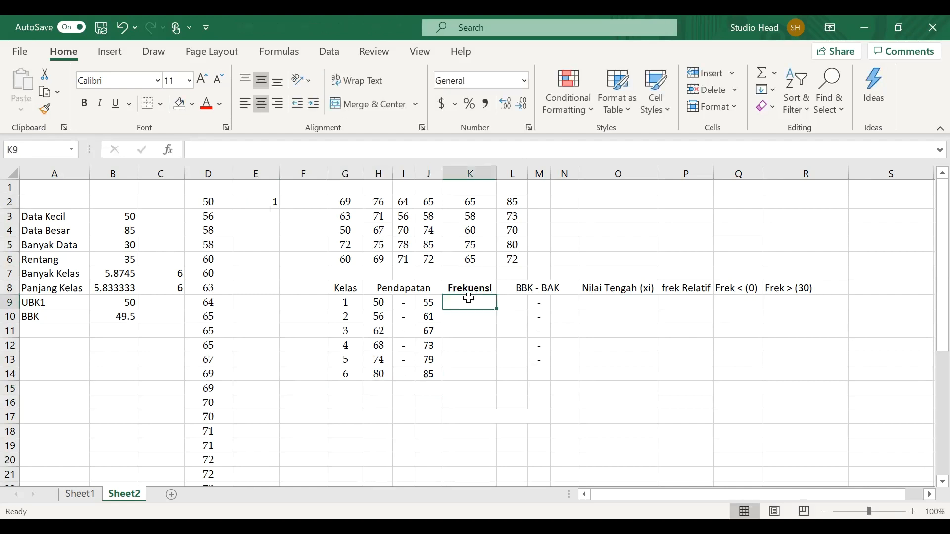
{"action": "double_click", "coordinate": [469, 299]}
{"action": "key", "text": "Return"}
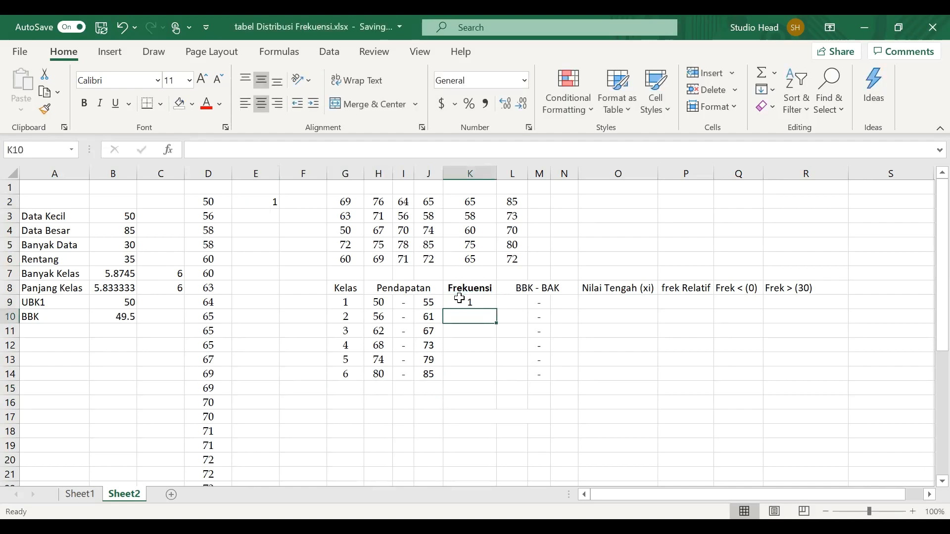
- Merge and center E3:E7 beside the sorted data and label the merged cell 2
{"action": "left_click_drag", "start_coordinate": [256, 214], "coordinate": [257, 214]}
{"action": "key", "text": "shift+Down"}
{"action": "key", "text": "shift+Down"}
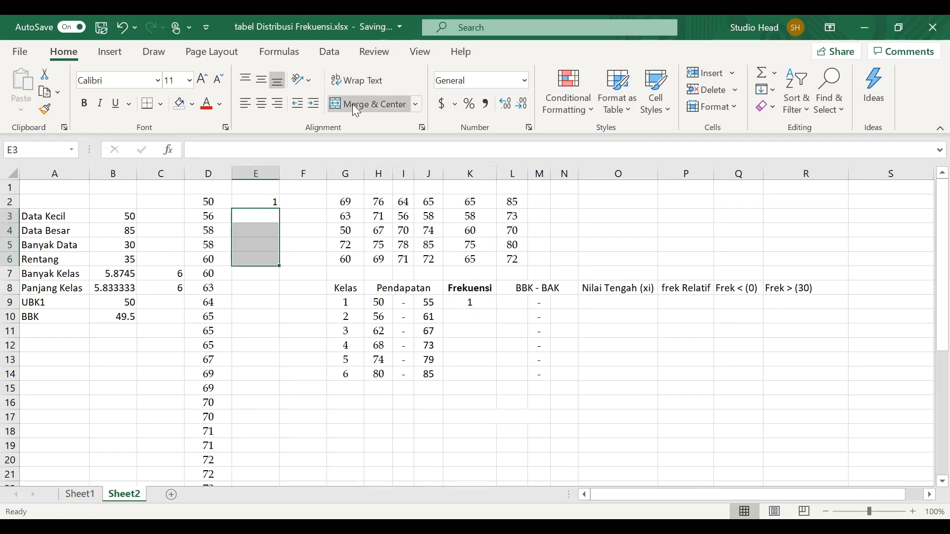
{"action": "key", "text": "shift+Down"}
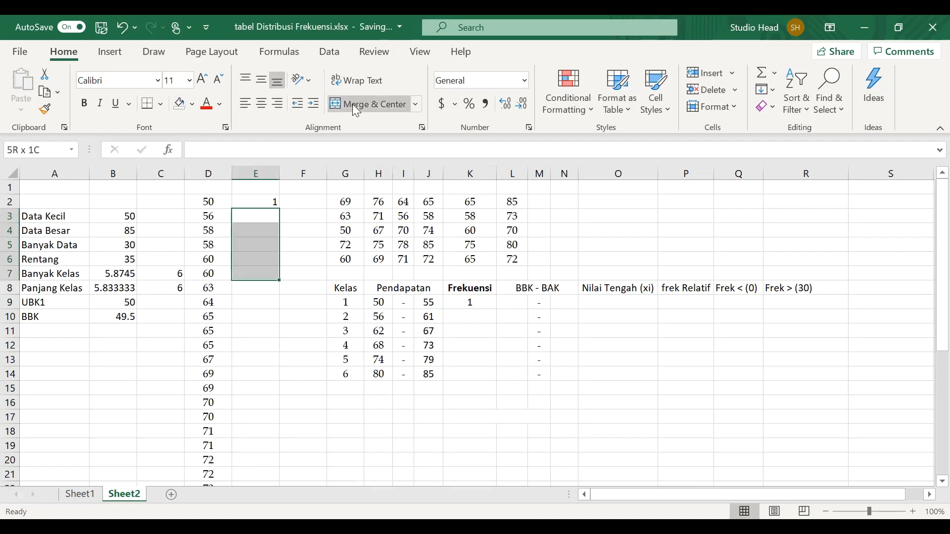
{"action": "left_click", "coordinate": [354, 104]}
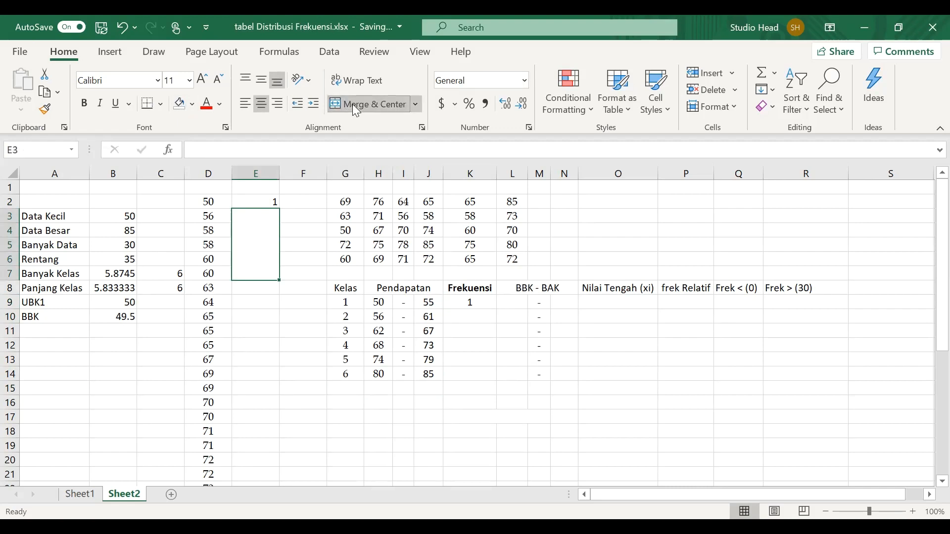
{"action": "type", "text": "2"}
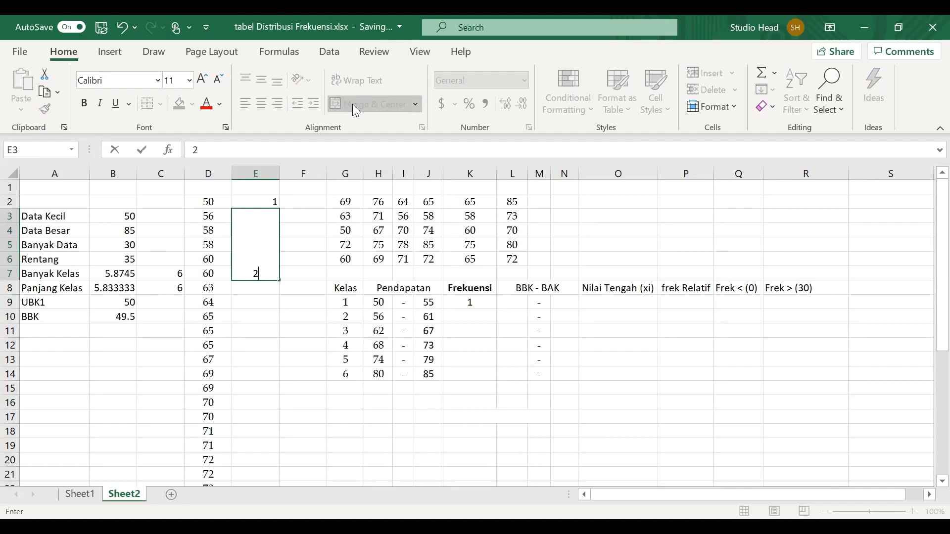
- Enter 5 as the class 2 Frekuensi in K10
{"action": "left_click", "coordinate": [478, 316]}
{"action": "type", "text": "6"}
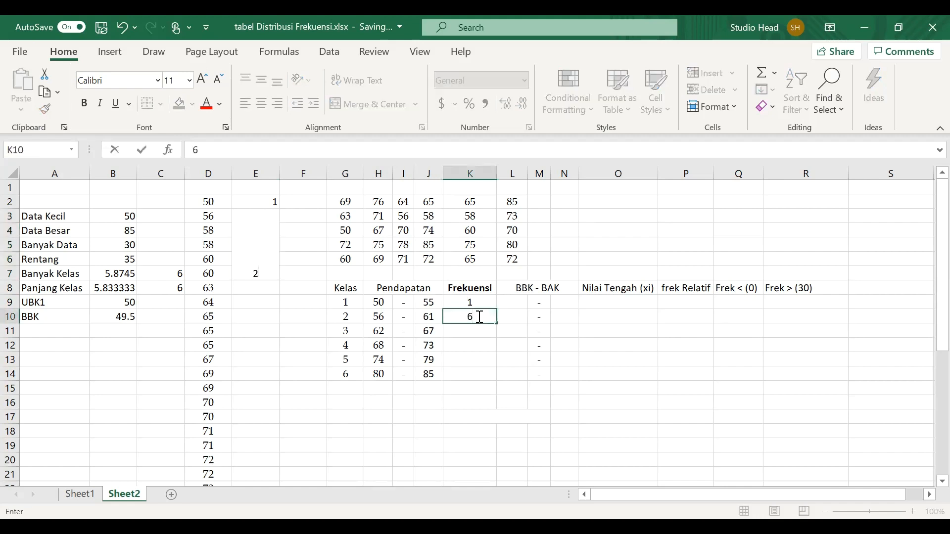
{"action": "key", "text": "Return"}
{"action": "left_click", "coordinate": [479, 316]}
{"action": "type", "text": "5"}
{"action": "key", "text": "Return"}
- Merge and center E8:E13 with the label 3, and enter 6 as the class 3 Frekuensi in K11
{"action": "left_click_drag", "start_coordinate": [252, 289], "coordinate": [255, 360]}
{"action": "left_click", "coordinate": [360, 104]}
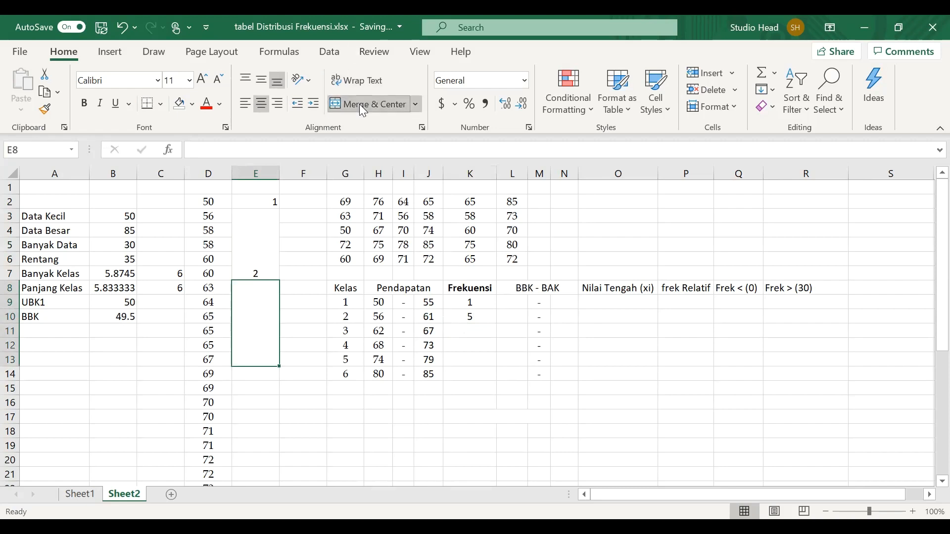
{"action": "type", "text": "3"}
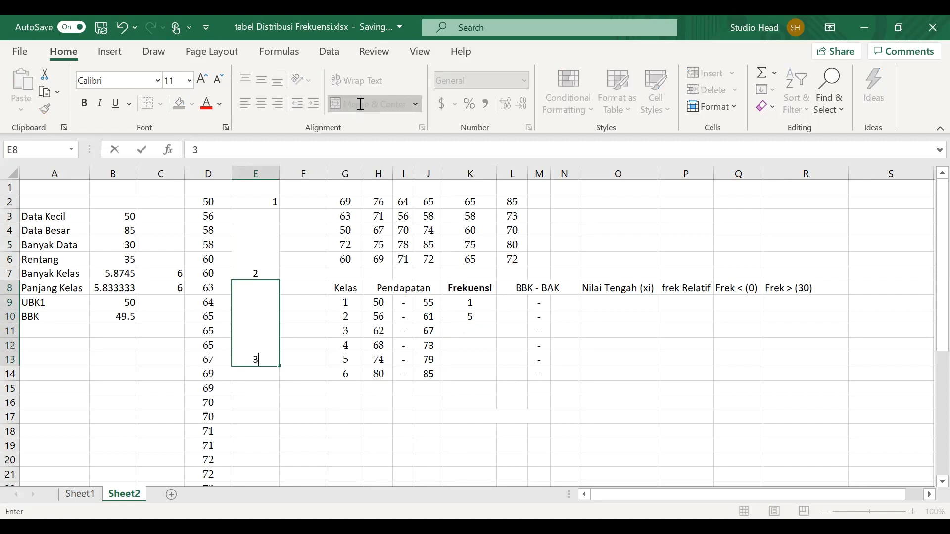
{"action": "left_click", "coordinate": [477, 332]}
{"action": "type", "text": "6"}
{"action": "key", "text": "Return"}
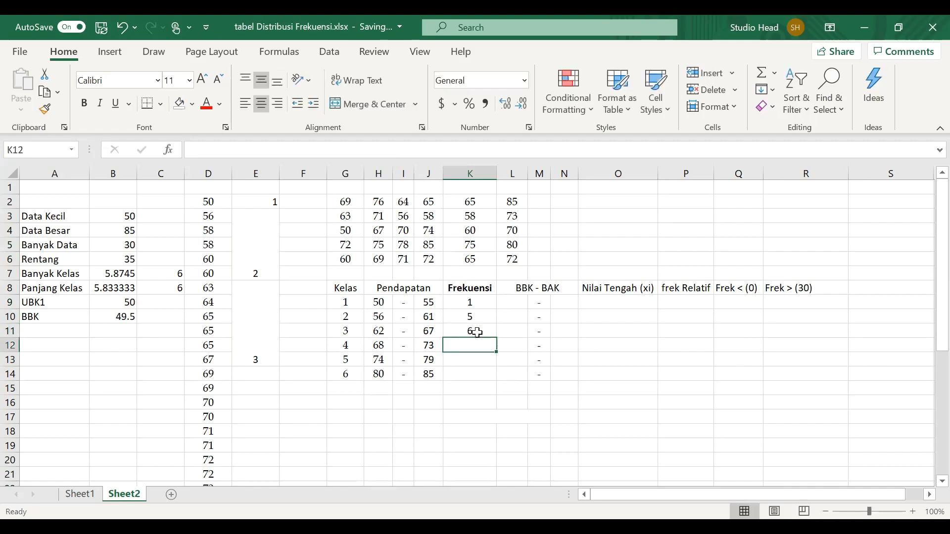
- Merge and center E14:E23 with the label 4, and enter 10 as the class 4 Frekuensi in K12
{"action": "left_click_drag", "start_coordinate": [255, 374], "coordinate": [255, 371]}
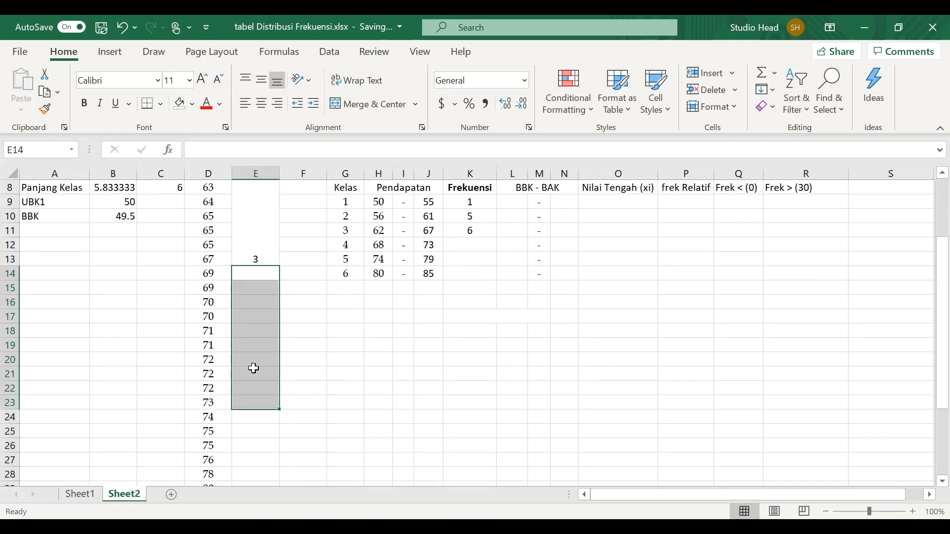
{"action": "left_click", "coordinate": [366, 101]}
{"action": "type", "text": "4"}
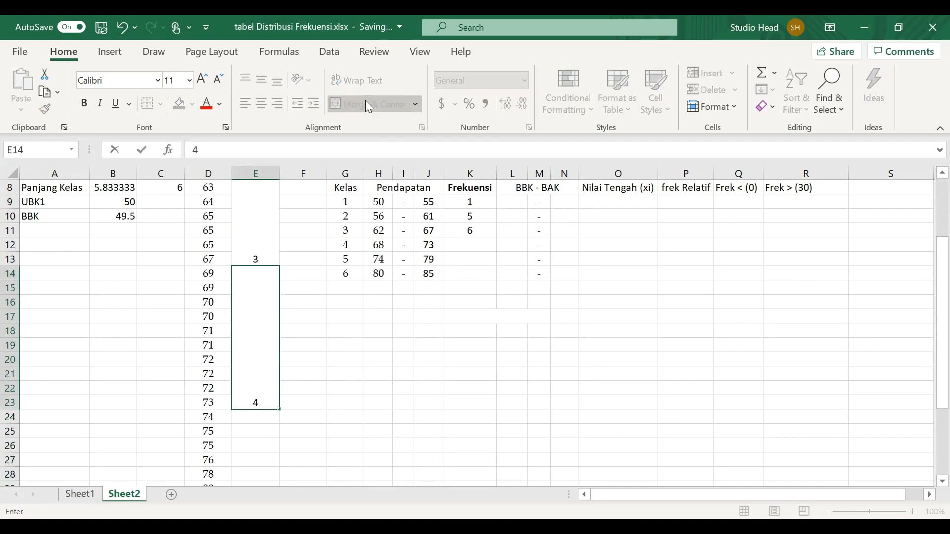
{"action": "key", "text": "Return"}
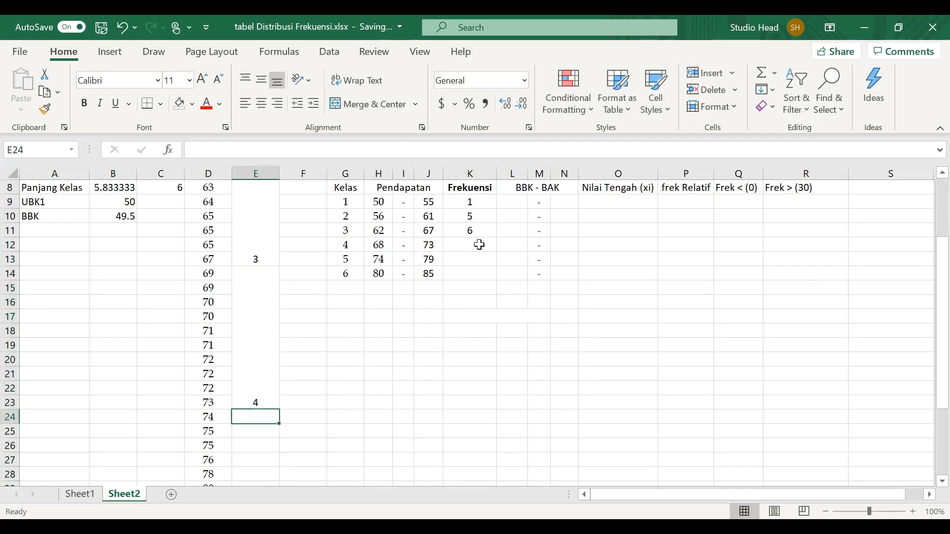
{"action": "left_click", "coordinate": [479, 245]}
{"action": "type", "text": "10"}
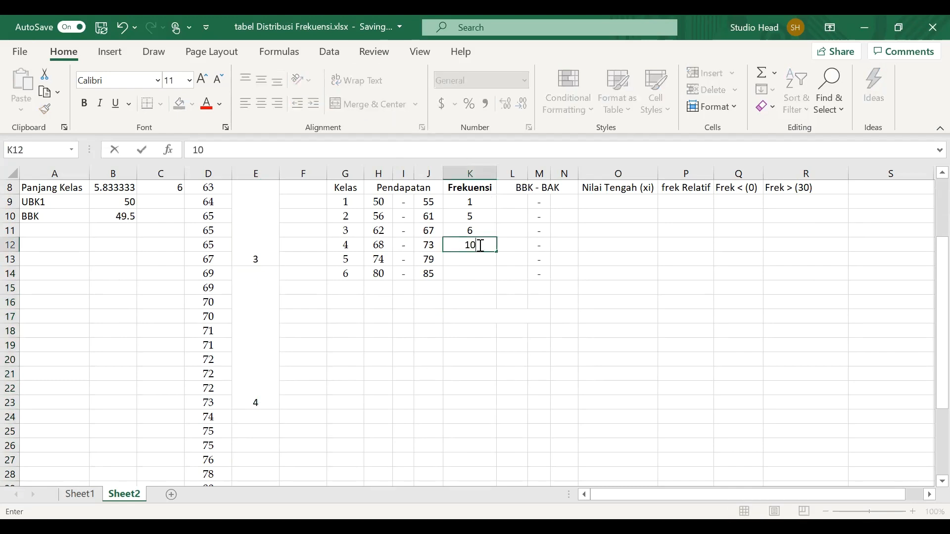
{"action": "key", "text": "Return"}
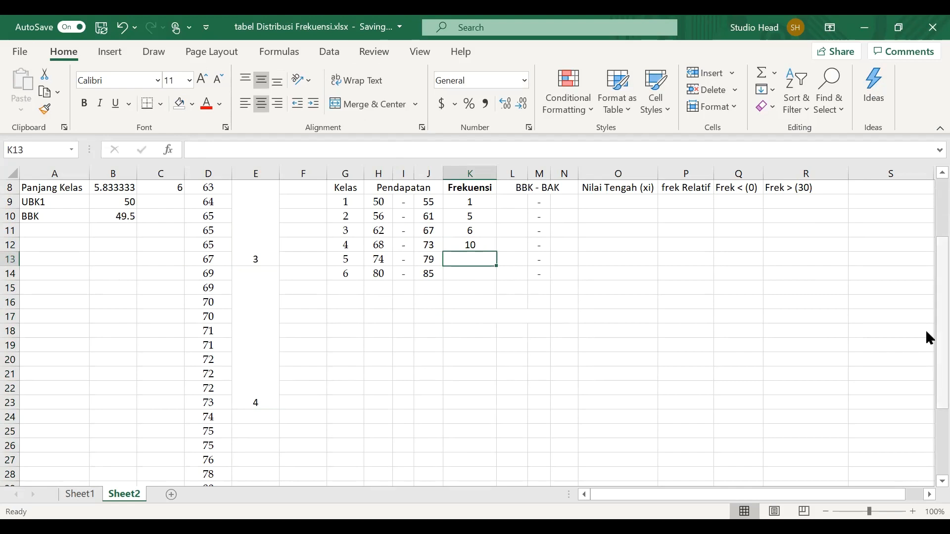
- Merge and center E24:E28 with the label 5 and E29:E31 with the label 6
{"action": "scroll", "coordinate": [926, 334], "scroll_direction": "down", "scroll_amount": 3}
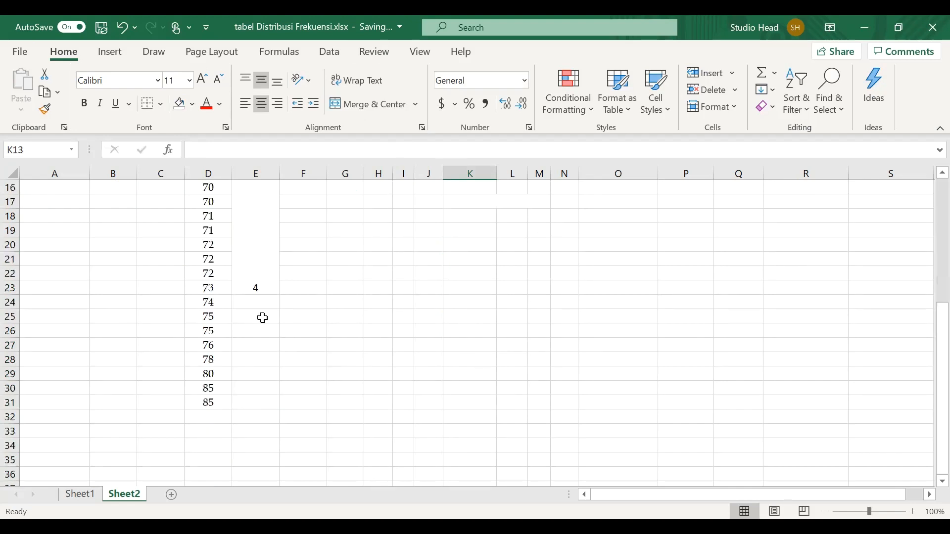
{"action": "mouse_move", "coordinate": [256, 302]}
{"action": "left_mouse_down"}
{"action": "mouse_move", "coordinate": [256, 360]}
{"action": "mouse_move", "coordinate": [258, 303]}
{"action": "left_mouse_up"}
{"action": "left_click", "coordinate": [350, 110]}
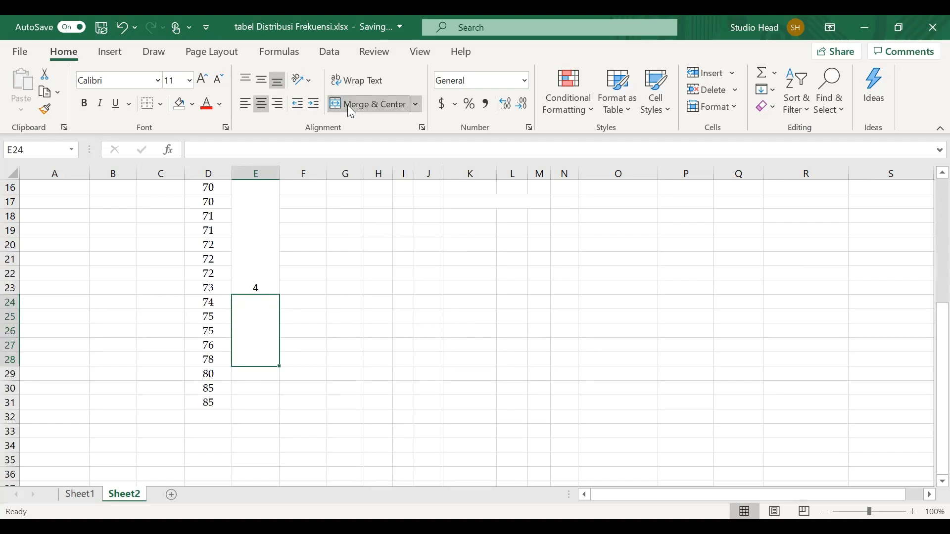
{"action": "type", "text": "5"}
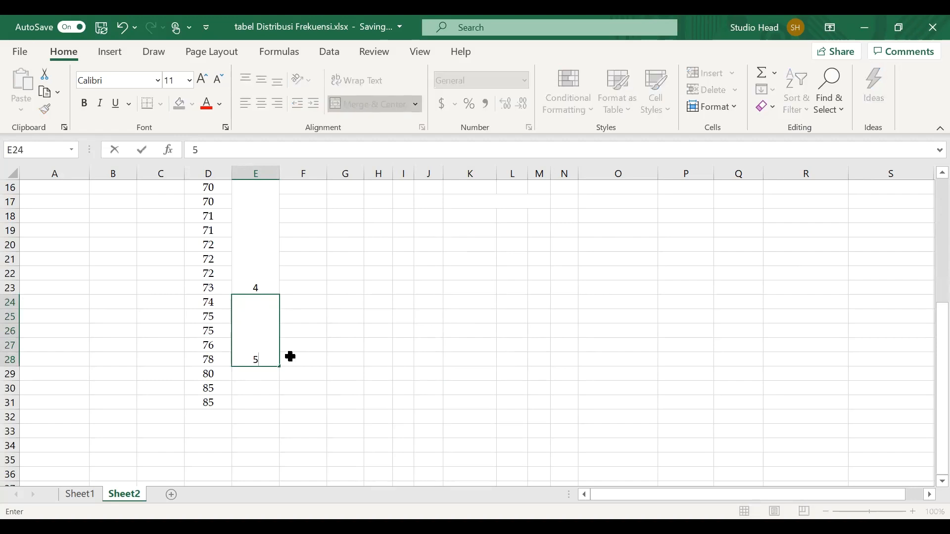
{"action": "left_click", "coordinate": [265, 371]}
{"action": "left_click_drag", "start_coordinate": [266, 371], "coordinate": [265, 402]}
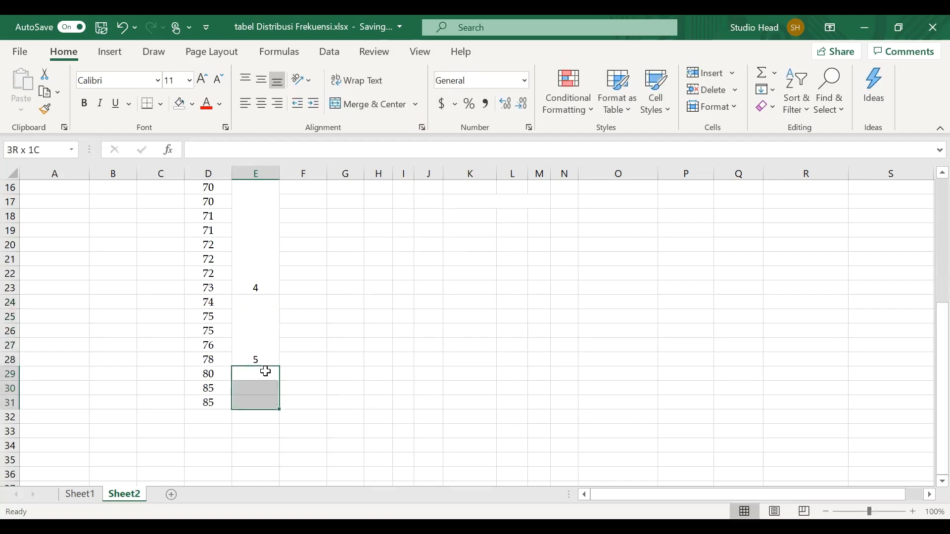
{"action": "left_click", "coordinate": [359, 104]}
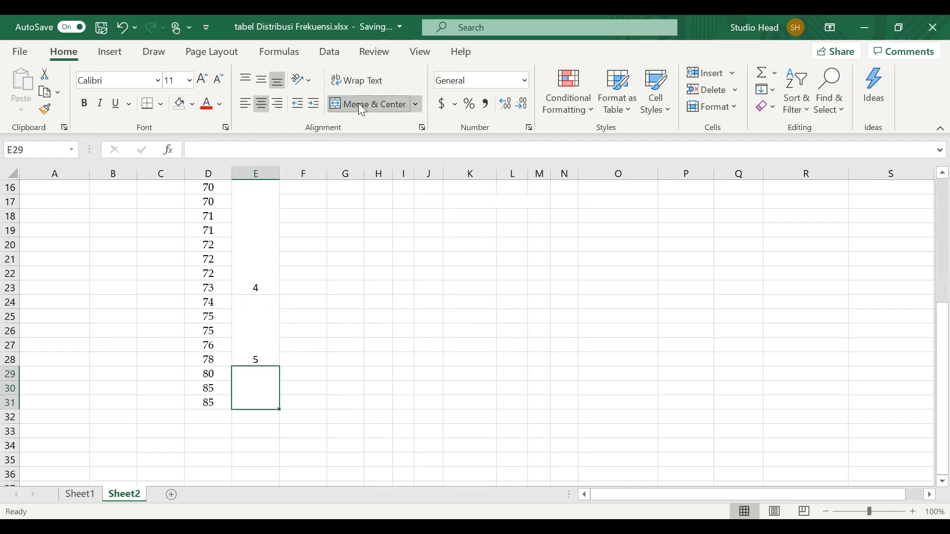
{"action": "type", "text": "6"}
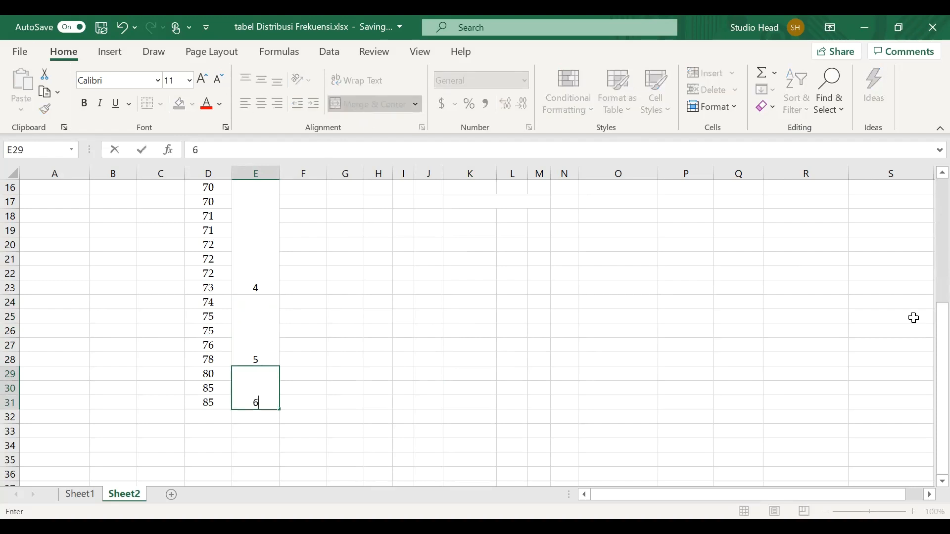
- Enter the Frekuensi values 5 for class 5 in K13 and 3 for class 6 in K14
{"action": "scroll", "coordinate": [929, 342], "scroll_direction": "up", "scroll_amount": 4}
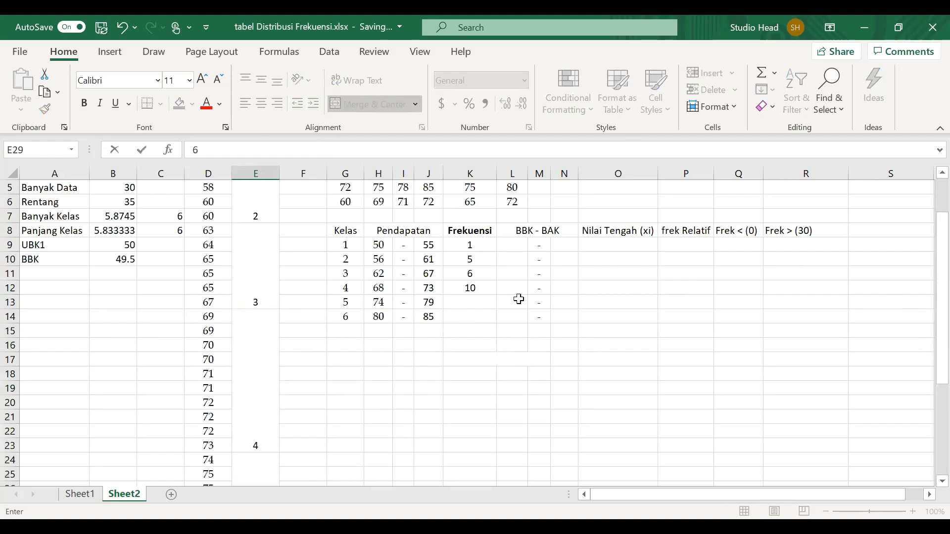
{"action": "left_click", "coordinate": [484, 305]}
{"action": "type", "text": "5"}
{"action": "key", "text": "Return"}
{"action": "type", "text": "3"}
{"action": "key", "text": "Return"}
- Total the Frekuensi column in K15 with a SUM formula over K9:K14
{"action": "type", "text": "="}
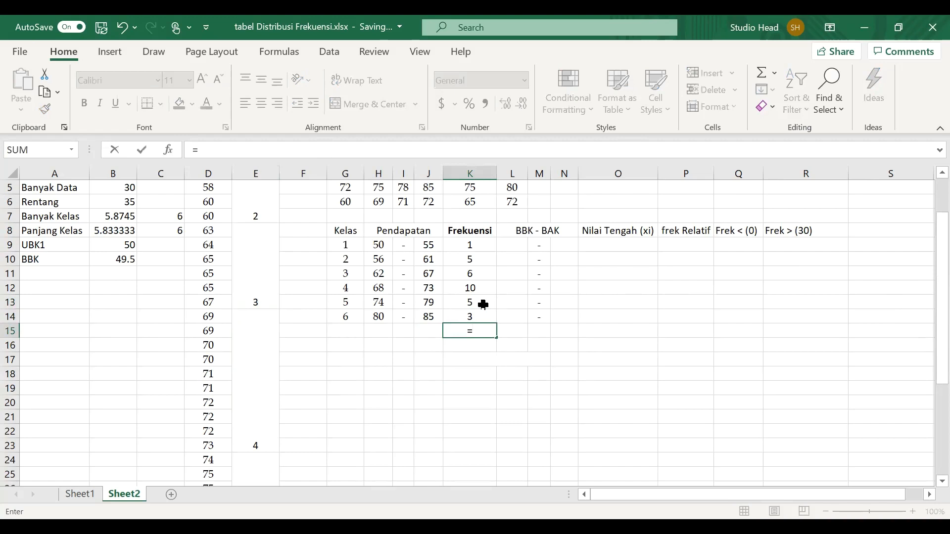
{"action": "type", "text": "sum("}
{"action": "key", "text": "Up"}
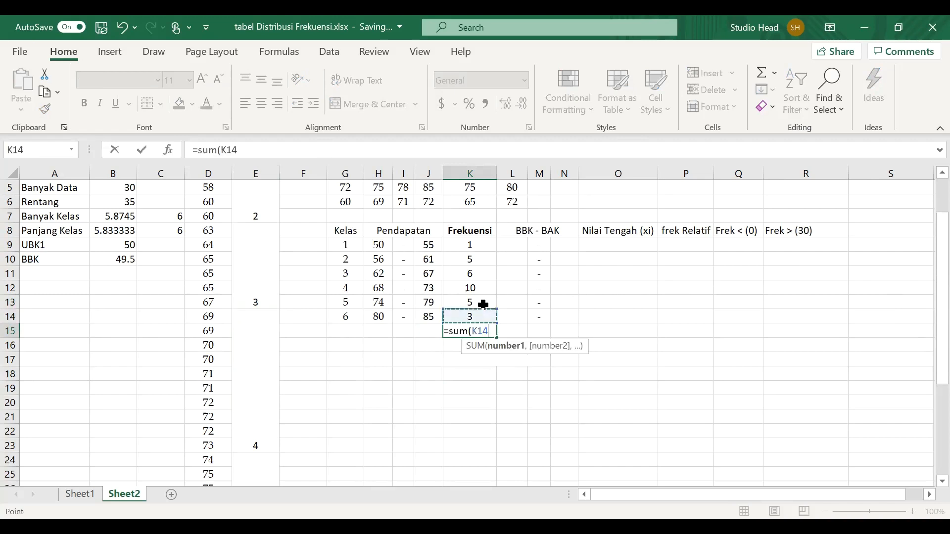
{"action": "key", "text": "shift+Up"}
{"action": "key", "text": "shift+Up"}
{"action": "key", "text": "shift+Up"}
{"action": "key", "text": "shift+Up"}
{"action": "key", "text": "shift+Up"}
{"action": "key", "text": "Return"}
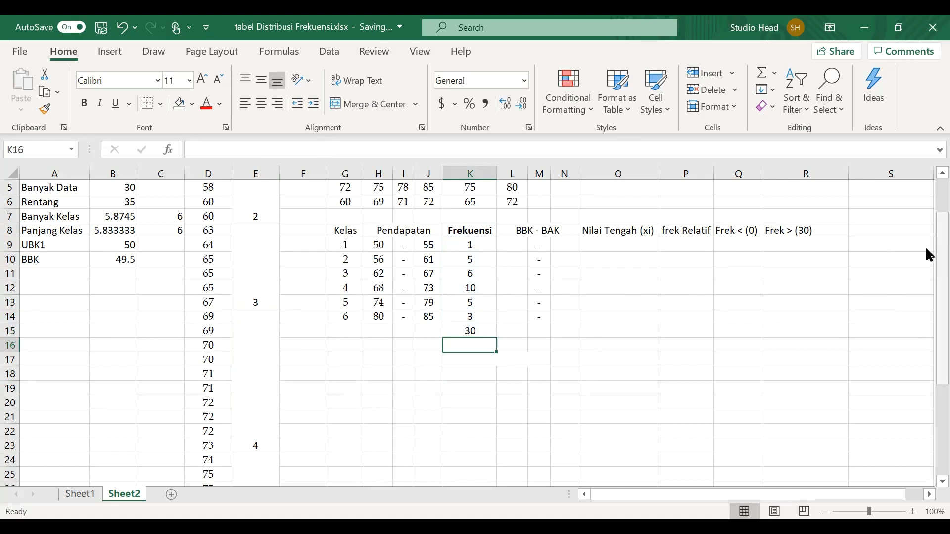
- Calculate the lower class boundaries in L9 with =H9-0.5 and fill the formula down to L14
{"action": "scroll", "coordinate": [927, 249], "scroll_direction": "up", "scroll_amount": 1}
{"action": "left_click", "coordinate": [518, 271]}
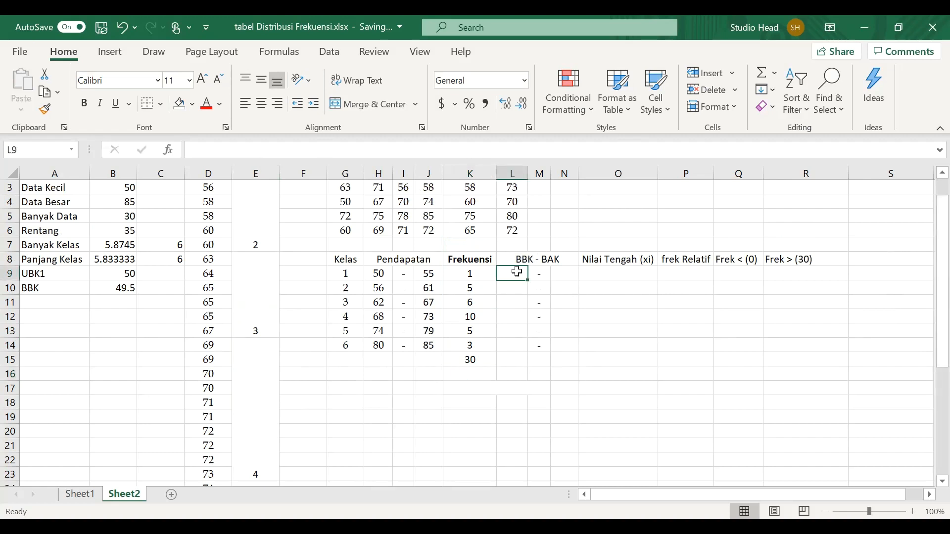
{"action": "type", "text": "="}
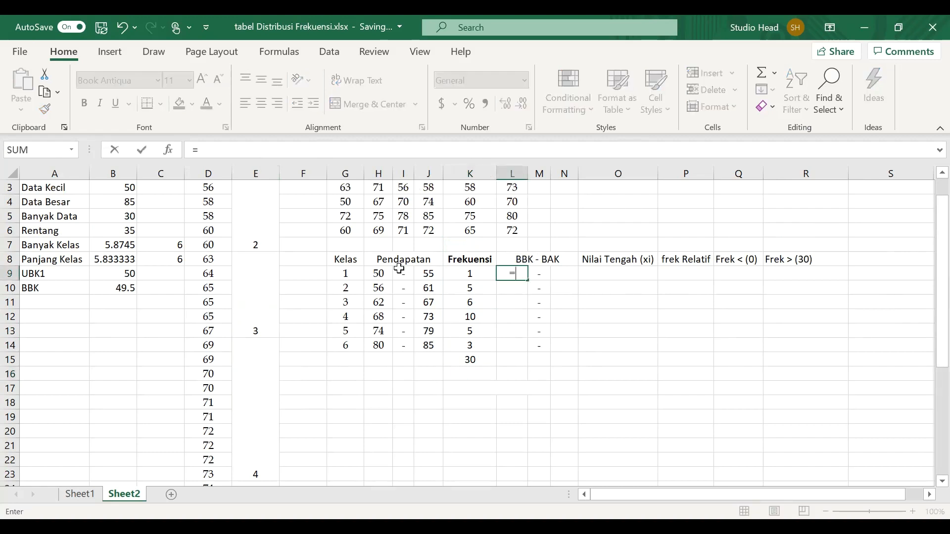
{"action": "left_click", "coordinate": [379, 272]}
{"action": "type", "text": "-"}
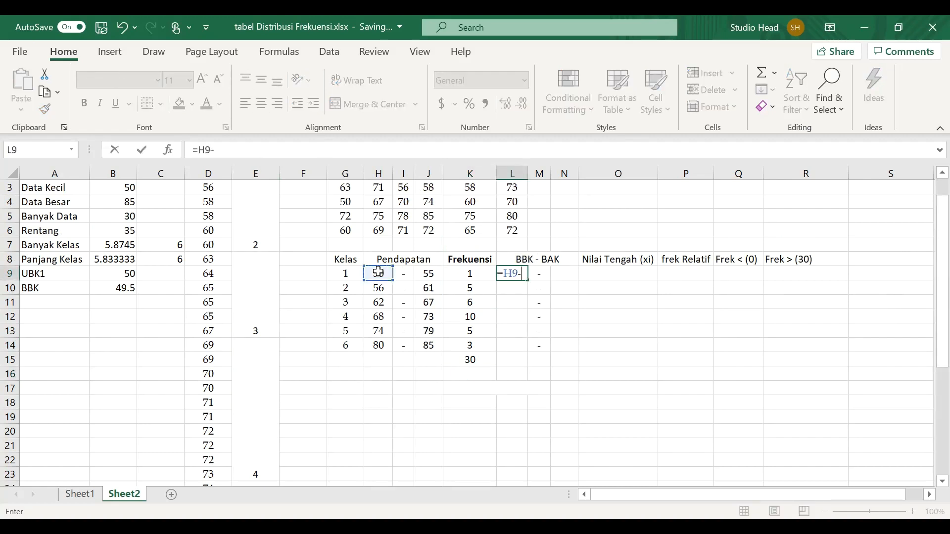
{"action": "type", "text": "0.5"}
{"action": "key", "text": "Return"}
{"action": "left_click", "coordinate": [515, 275]}
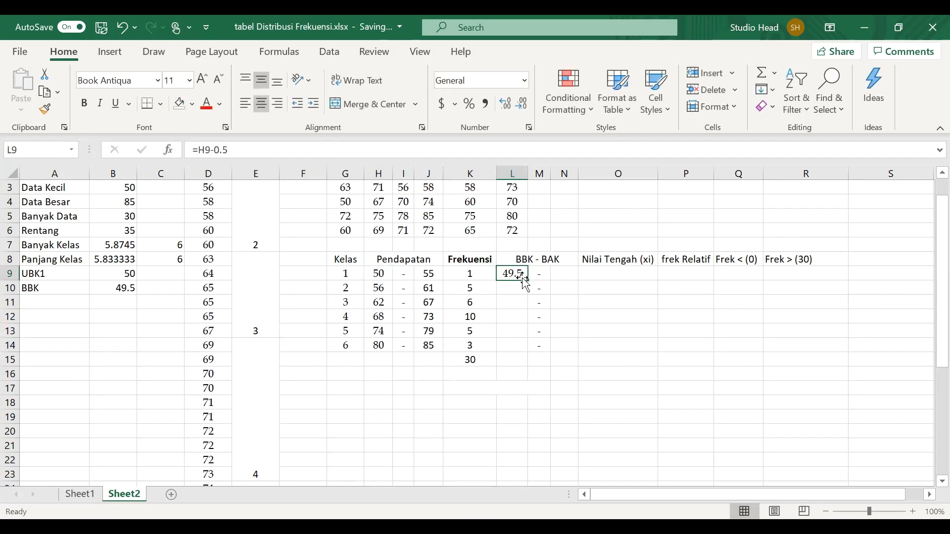
{"action": "left_click_drag", "start_coordinate": [527, 280], "coordinate": [527, 352]}
- Calculate the upper class boundaries in N9 with =J9+0.5 and fill the formula down to N14
{"action": "left_click", "coordinate": [564, 275]}
{"action": "type", "text": "="}
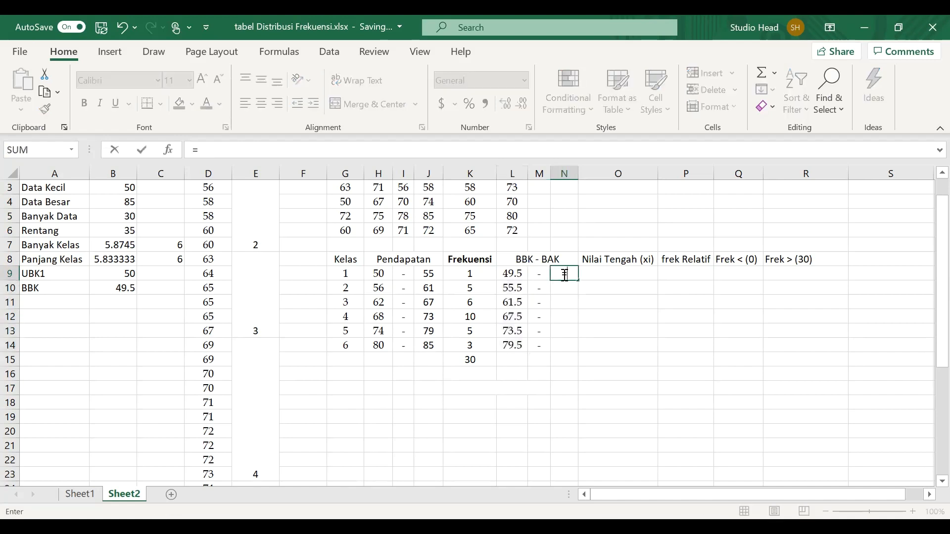
{"action": "left_click", "coordinate": [433, 271]}
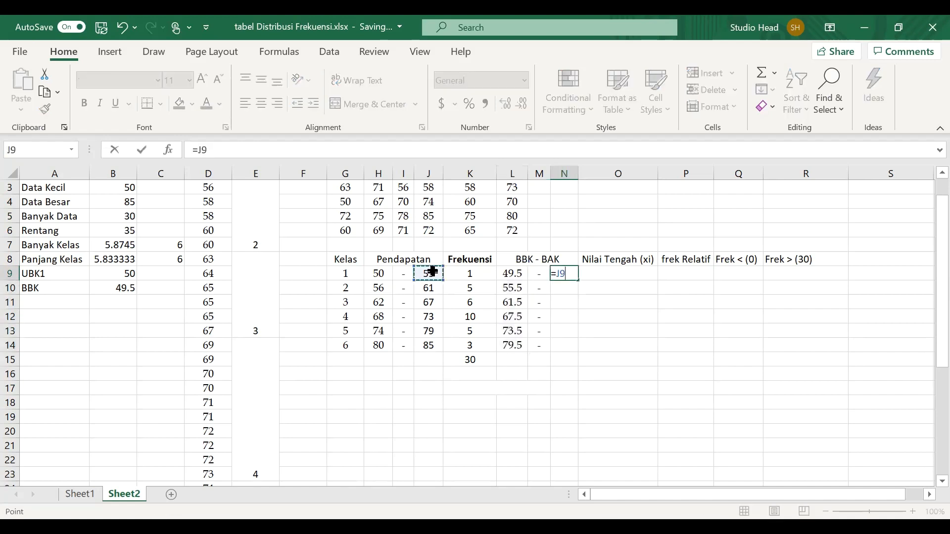
{"action": "type", "text": "+0.5"}
{"action": "key", "text": "Return"}
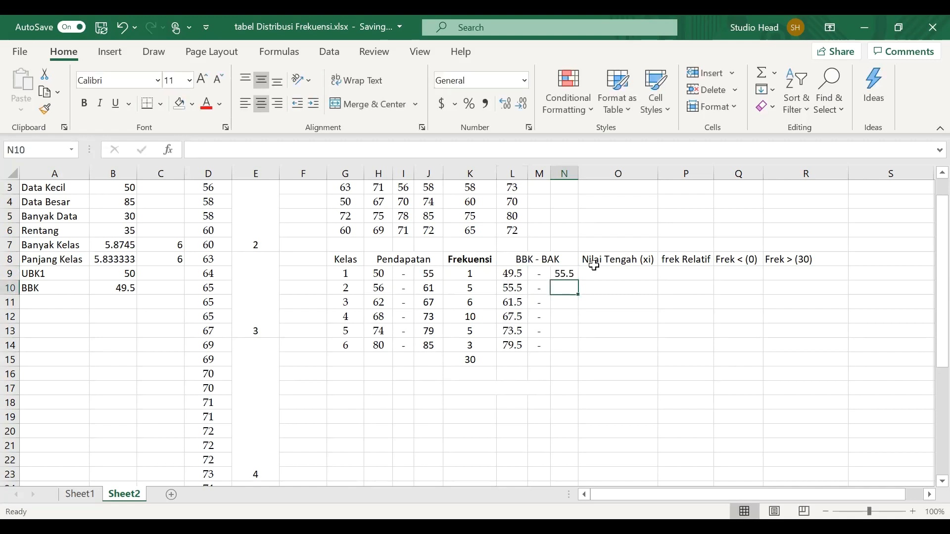
{"action": "left_click", "coordinate": [570, 275]}
{"action": "left_click_drag", "start_coordinate": [577, 280], "coordinate": [579, 350]}
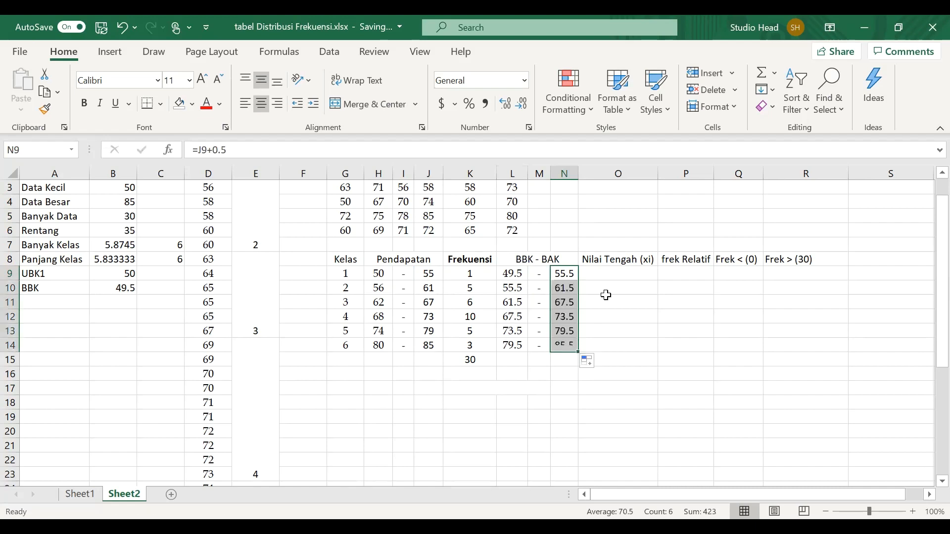
- Compute the Nilai Tengah (xi) in O9 with =(H9+J9)/2 and fill the formula down to O14
{"action": "left_click", "coordinate": [620, 272]}
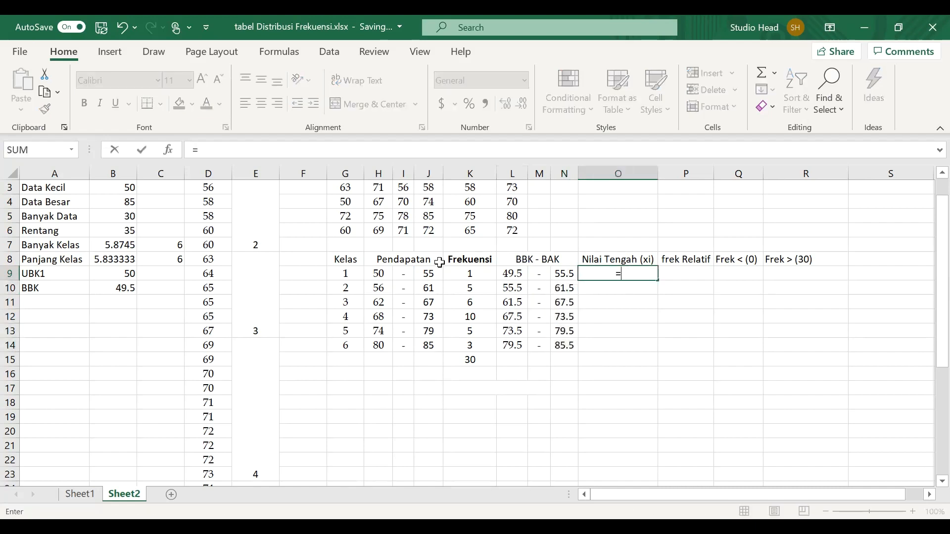
{"action": "left_click", "coordinate": [383, 273]}
{"action": "type", "text": "+"}
{"action": "left_click", "coordinate": [426, 274]}
{"action": "left_click", "coordinate": [239, 158]}
{"action": "type", "text": ")"}
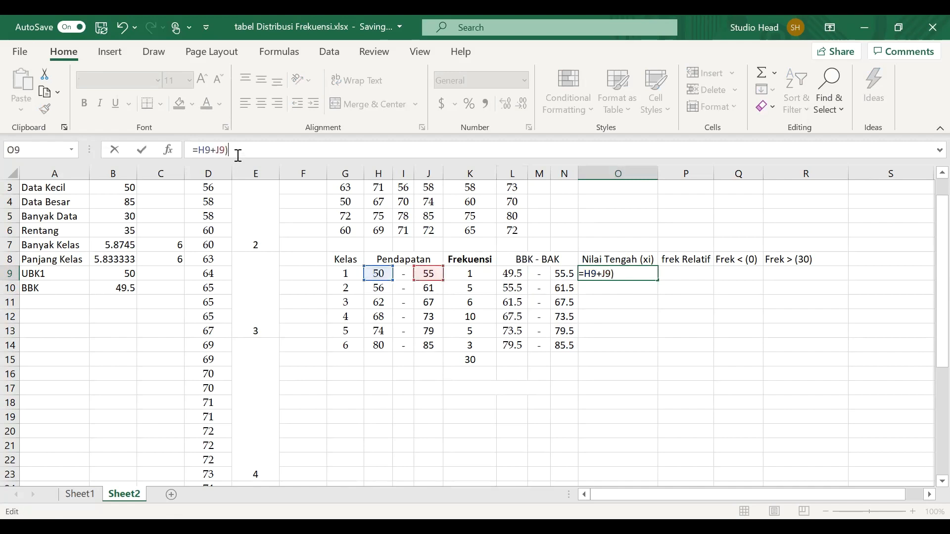
{"action": "left_click", "coordinate": [199, 151]}
{"action": "type", "text": "("}
{"action": "type", "text": "/2"}
{"action": "key", "text": "Return"}
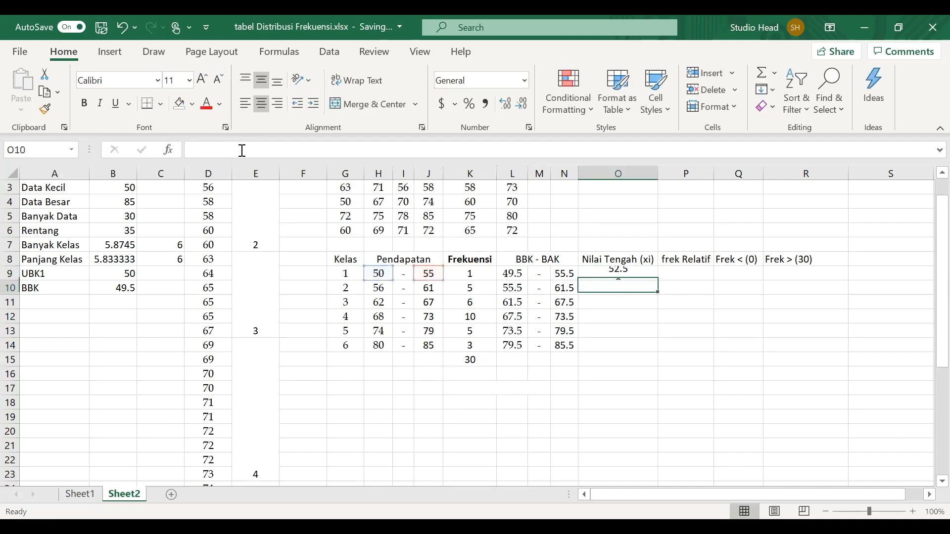
{"action": "left_click", "coordinate": [612, 275]}
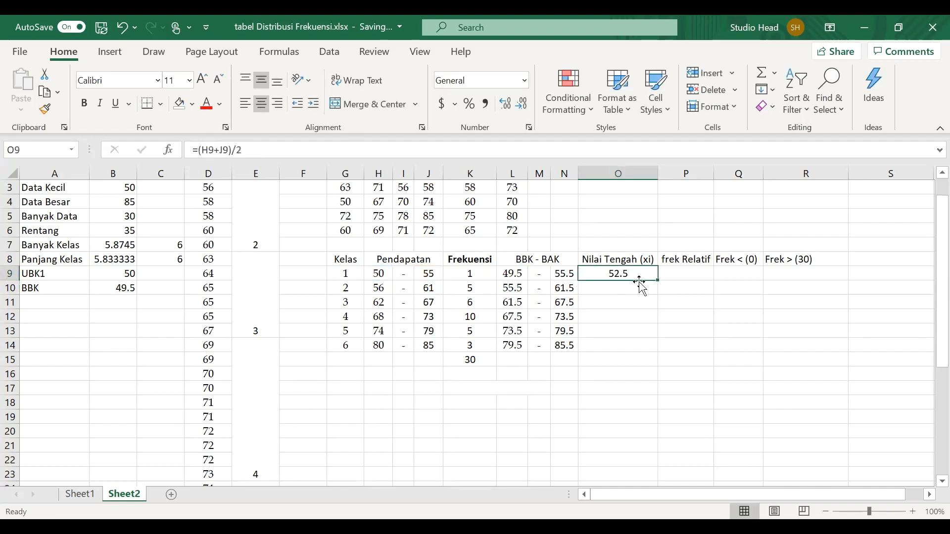
{"action": "left_click_drag", "start_coordinate": [659, 281], "coordinate": [657, 351]}
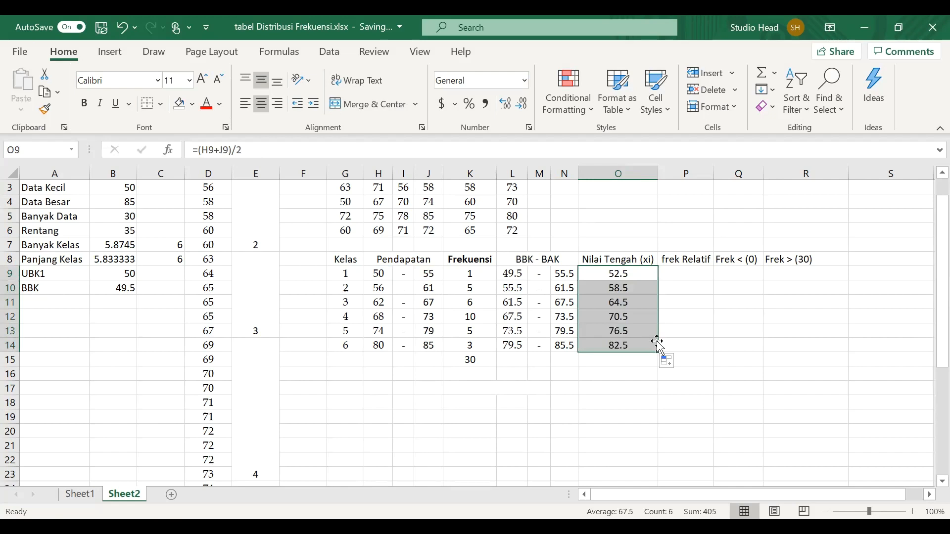
- Compute the frek Relatif in P9 with =K9/30*100%*100 and fill the formula down to P14
{"action": "left_click", "coordinate": [693, 268]}
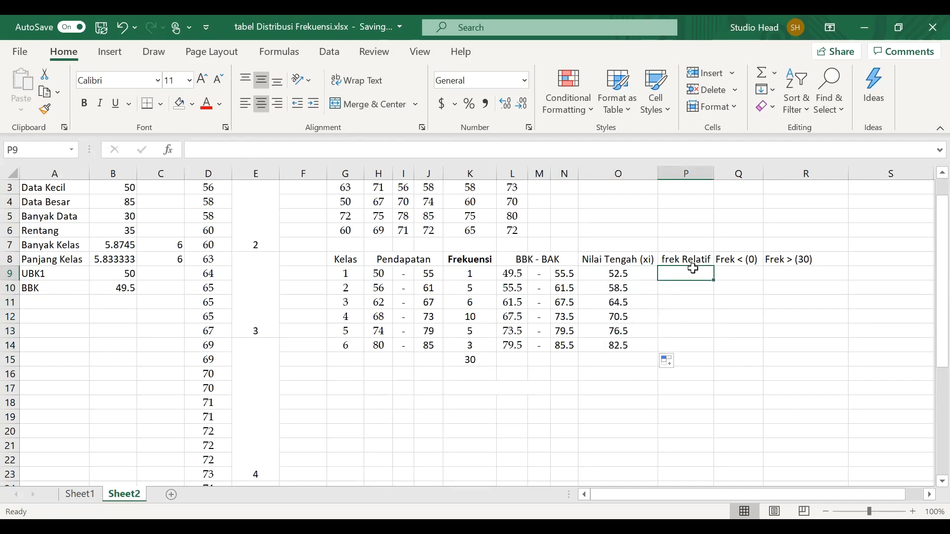
{"action": "type", "text": "="}
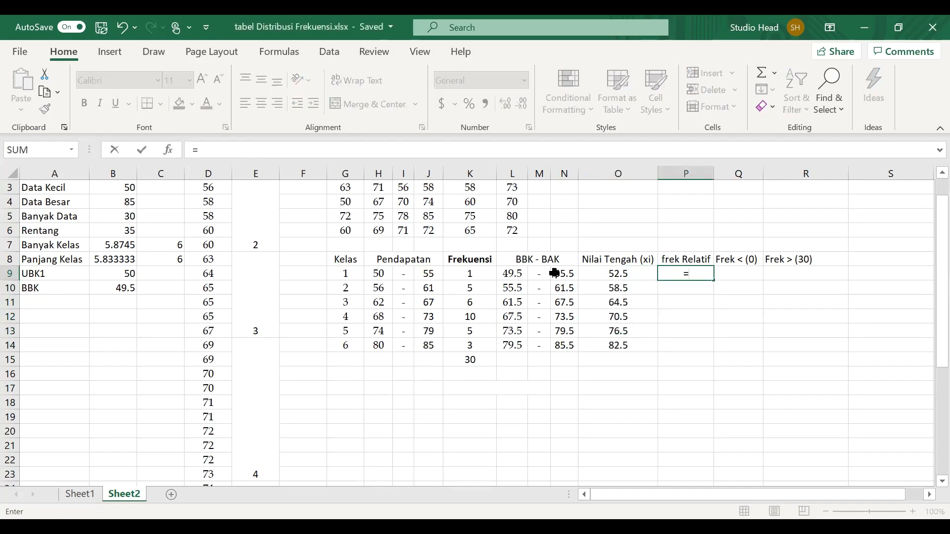
{"action": "left_click", "coordinate": [484, 273]}
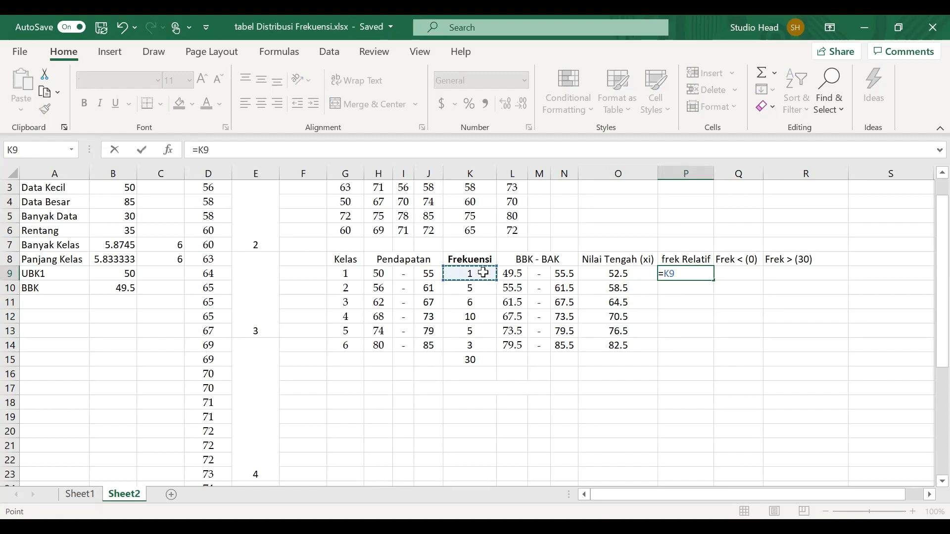
{"action": "type", "text": "/30*100"}
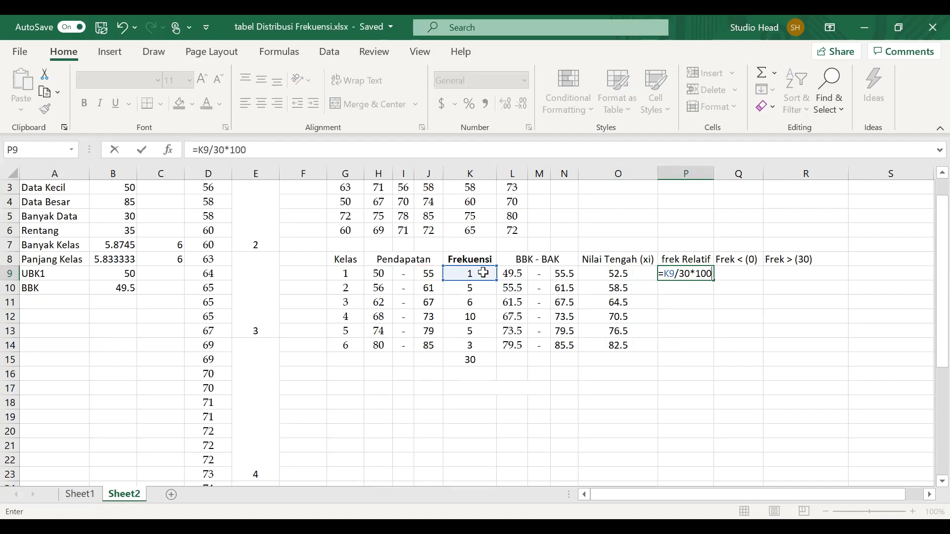
{"action": "type", "text": "%"}
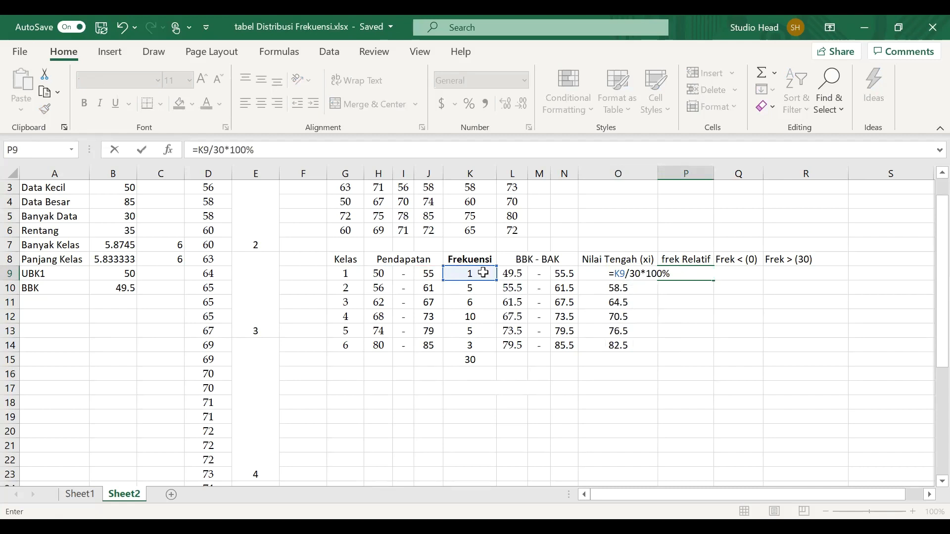
{"action": "type", "text": "*100"}
{"action": "key", "text": "Return"}
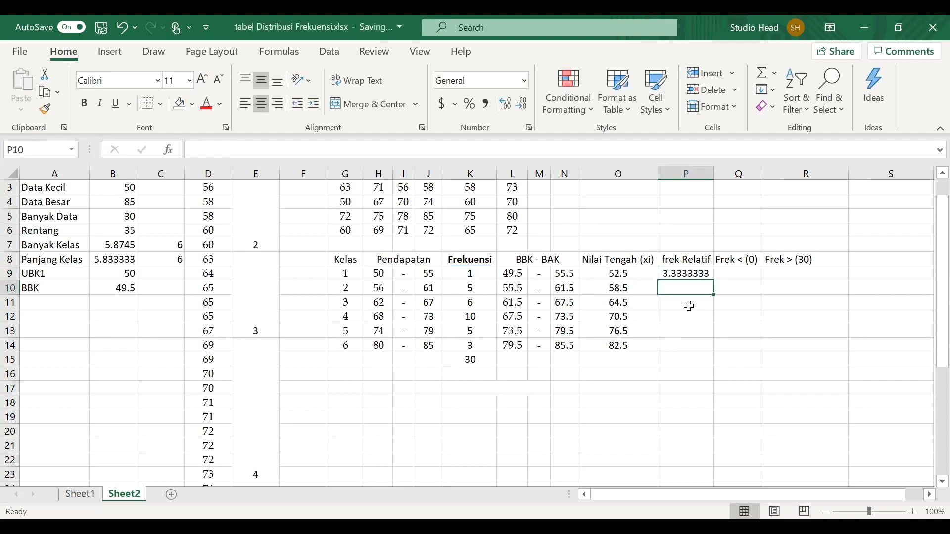
{"action": "left_click", "coordinate": [695, 274]}
{"action": "left_click_drag", "start_coordinate": [713, 280], "coordinate": [709, 348]}
- Total the frek Relatif column in P15 with a SUM formula over P9:P14
{"action": "left_click", "coordinate": [691, 363]}
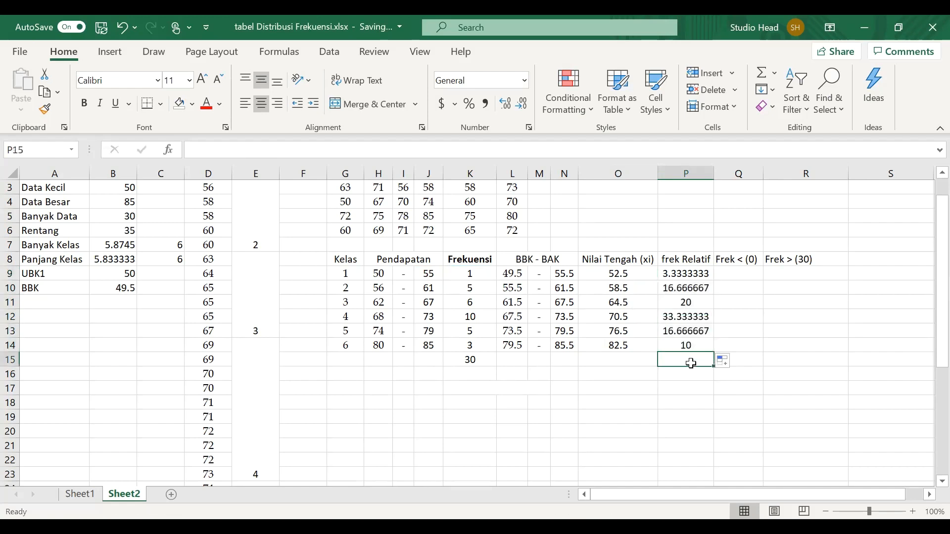
{"action": "type", "text": "="}
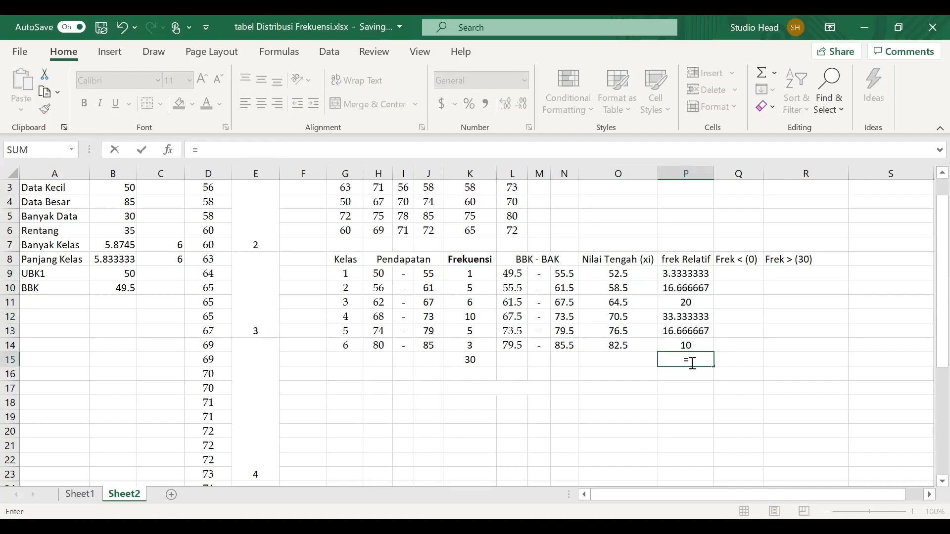
{"action": "type", "text": "sum("}
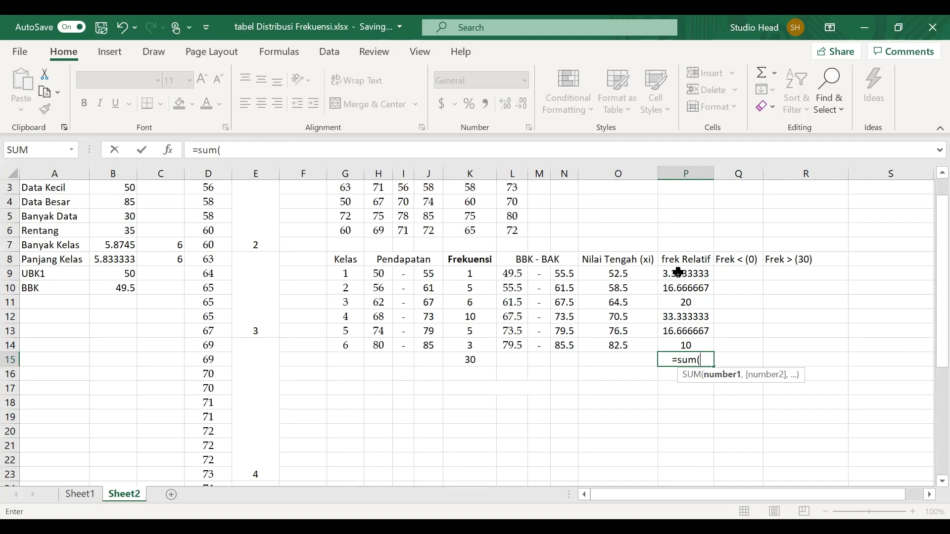
{"action": "left_click", "coordinate": [679, 278]}
{"action": "left_click_drag", "start_coordinate": [679, 283], "coordinate": [681, 339]}
{"action": "key", "text": "Return"}
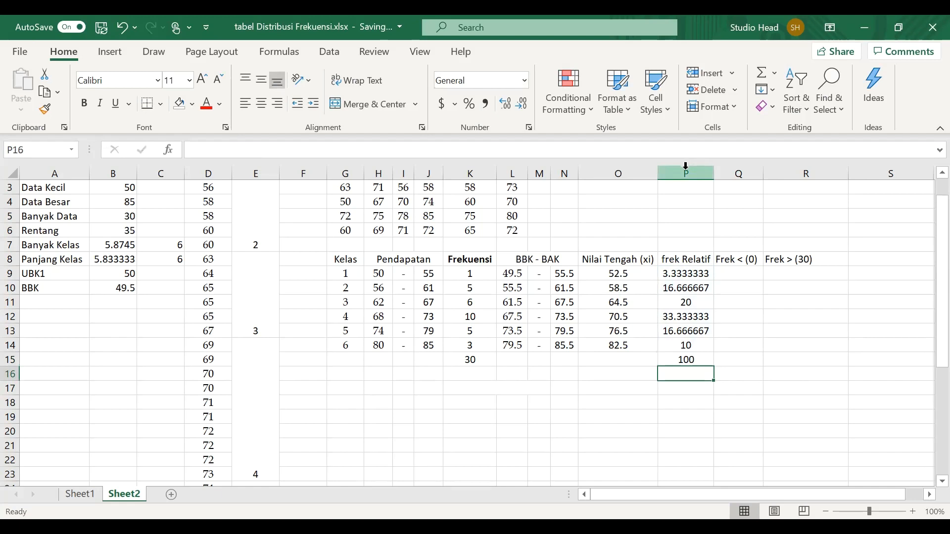
- Enter =0+K9 in Q9 as the class 1 Frek < (0) cumulative frequency
{"action": "left_click", "coordinate": [739, 275]}
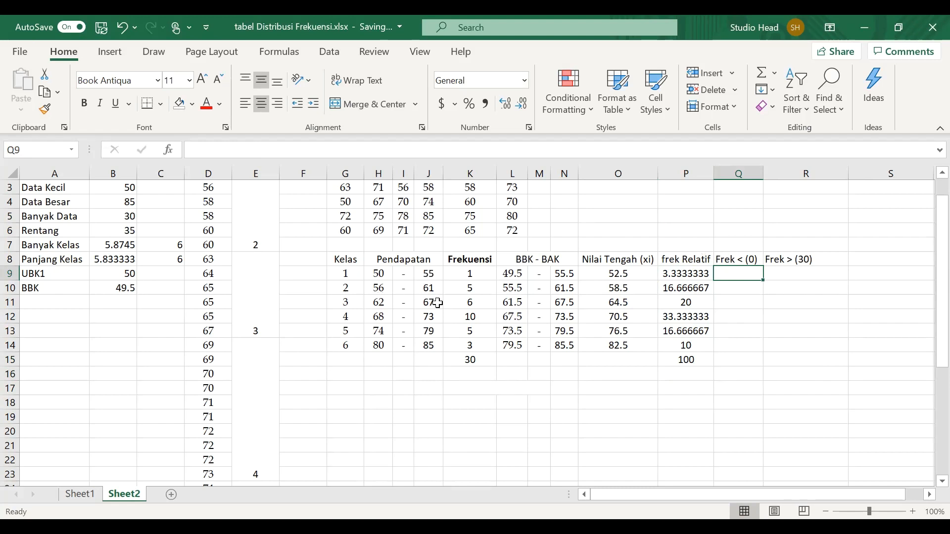
{"action": "type", "text": "="}
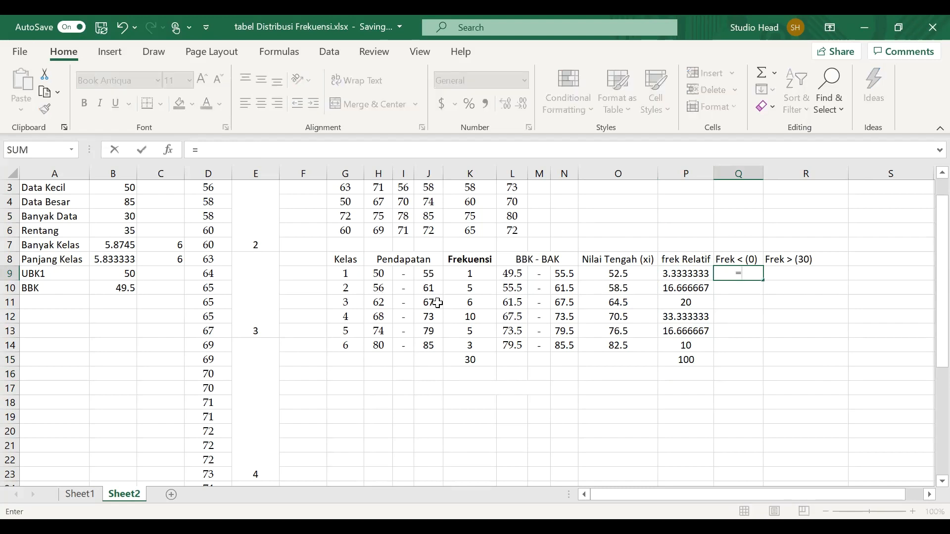
{"action": "type", "text": "0+"}
{"action": "left_click", "coordinate": [470, 274]}
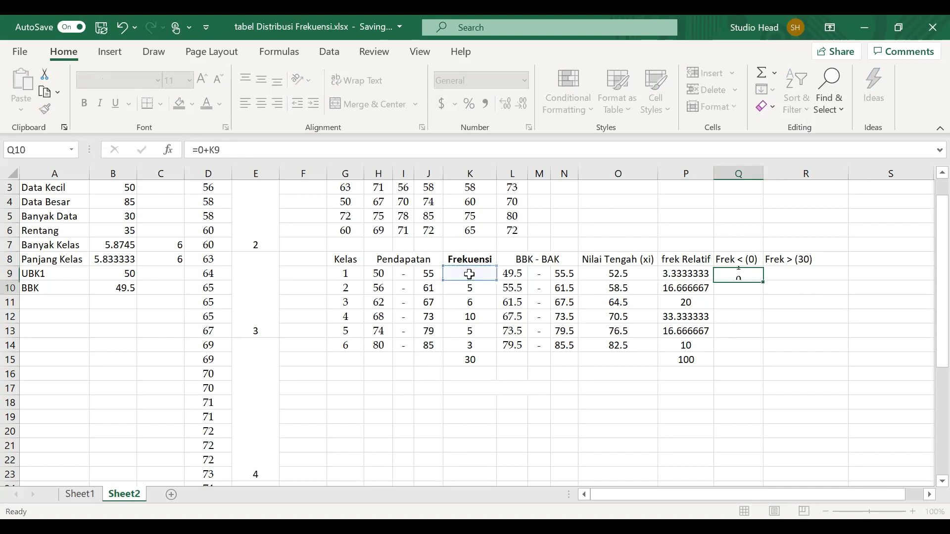
{"action": "key", "text": "Return"}
- Compute the class 2 cumulative frequency in Q10 with a SUM formula over K9:K10
{"action": "type", "text": "="}
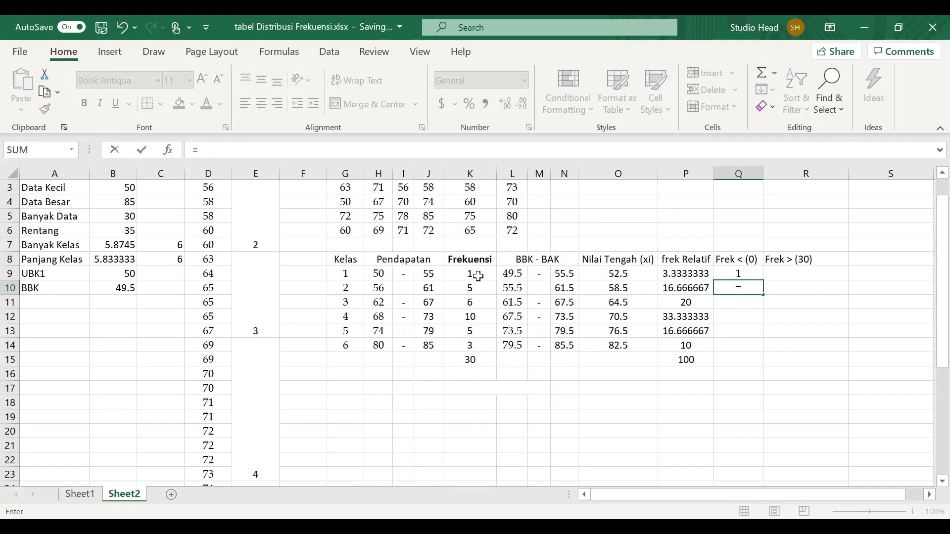
{"action": "type", "text": "sum"}
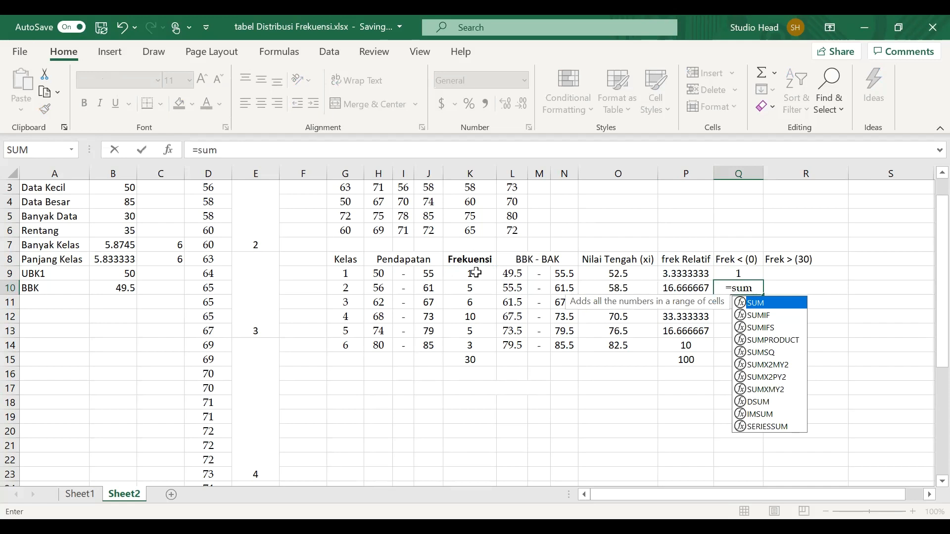
{"action": "type", "text": "("}
{"action": "left_click", "coordinate": [472, 278]}
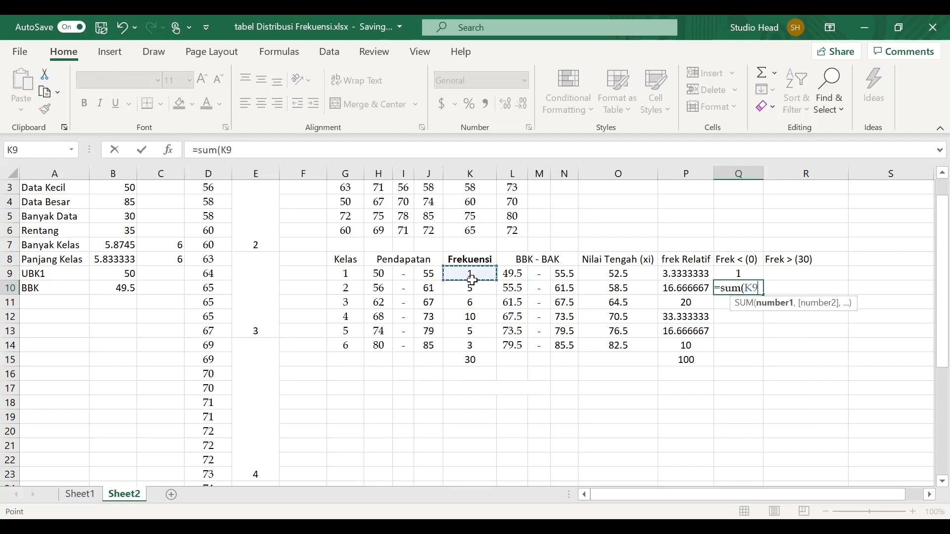
{"action": "left_click_drag", "start_coordinate": [472, 280], "coordinate": [473, 289]}
{"action": "key", "text": "Return"}
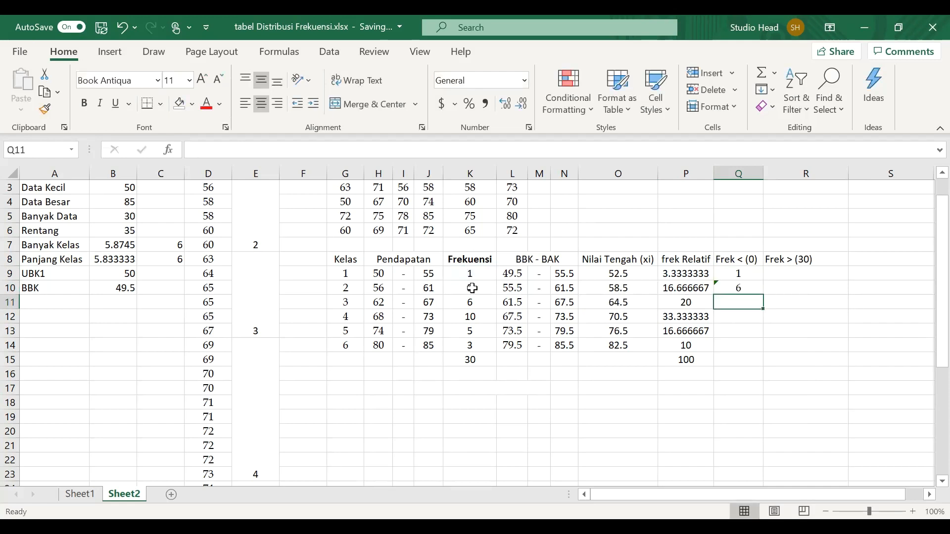
- Compute the class 3 cumulative frequency in Q11 with a SUM formula over K9:K11
{"action": "type", "text": "="}
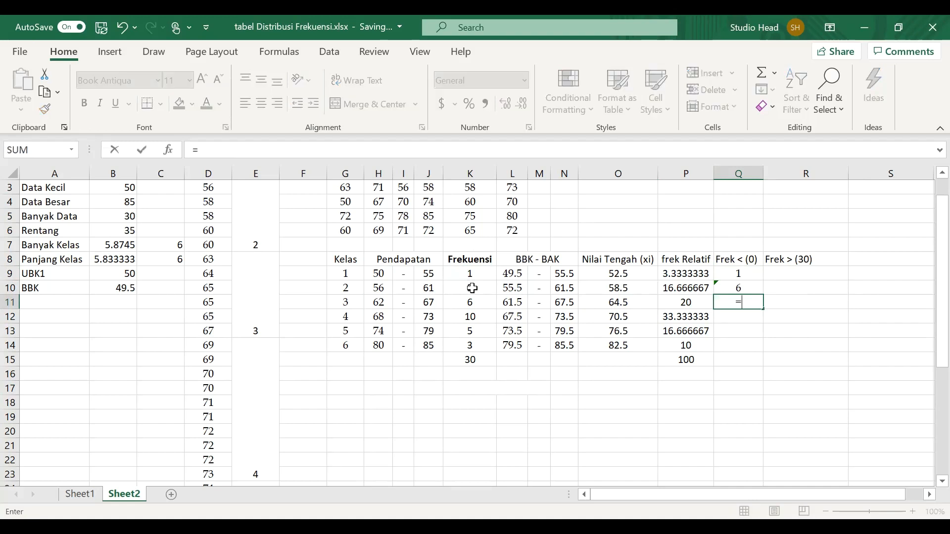
{"action": "type", "text": "sum("}
{"action": "left_click", "coordinate": [457, 280]}
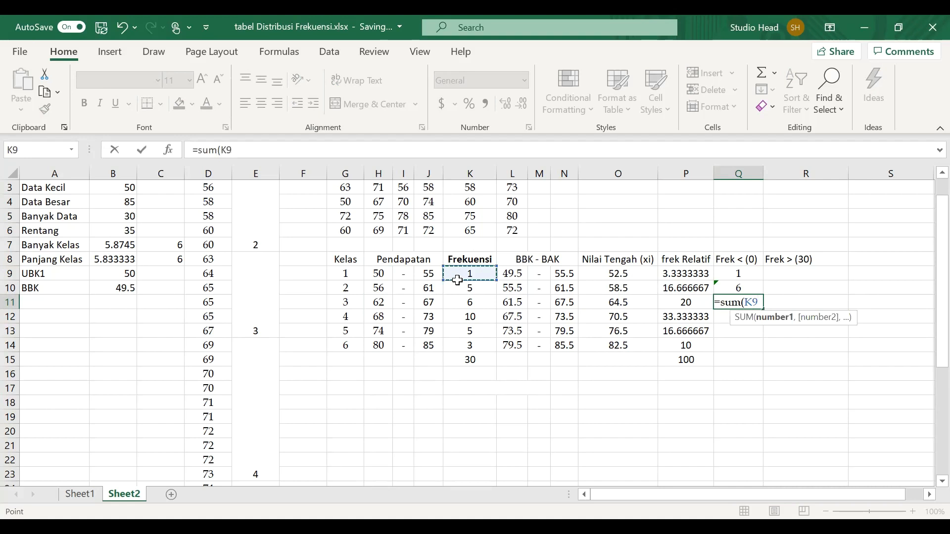
{"action": "left_click_drag", "start_coordinate": [457, 280], "coordinate": [458, 299]}
{"action": "key", "text": "Return"}
- Compute the class 4 cumulative frequency in Q12 with a SUM formula over K9:K12
{"action": "type", "text": "="}
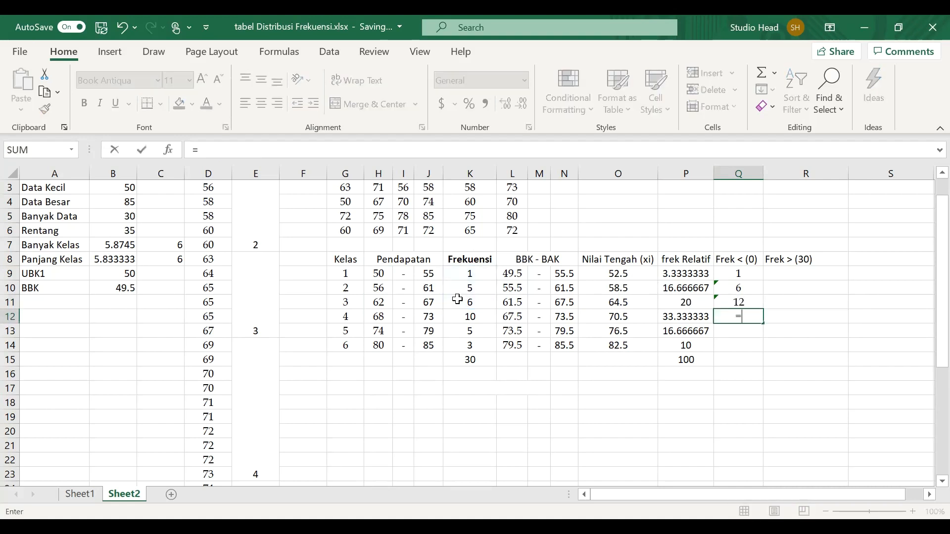
{"action": "type", "text": "sum("}
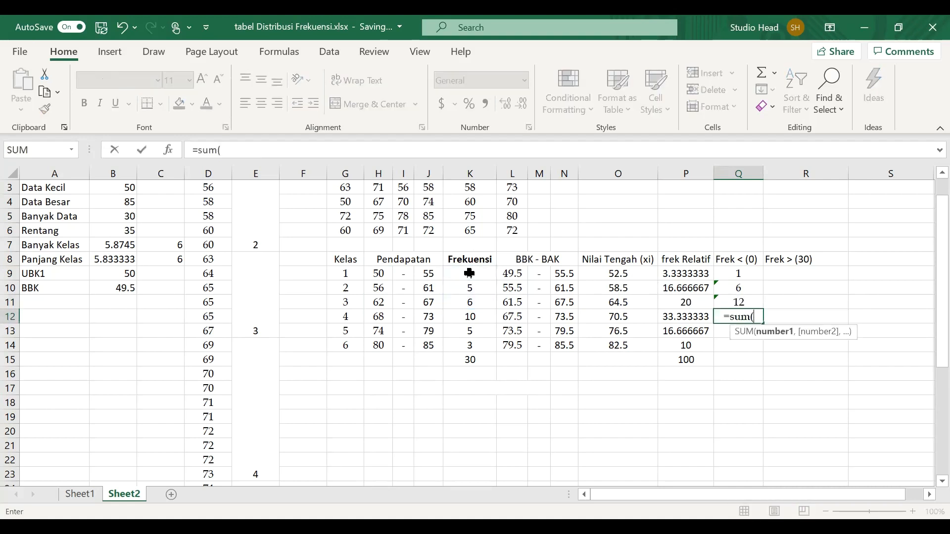
{"action": "left_click", "coordinate": [469, 275]}
{"action": "left_click_drag", "start_coordinate": [469, 287], "coordinate": [470, 316]}
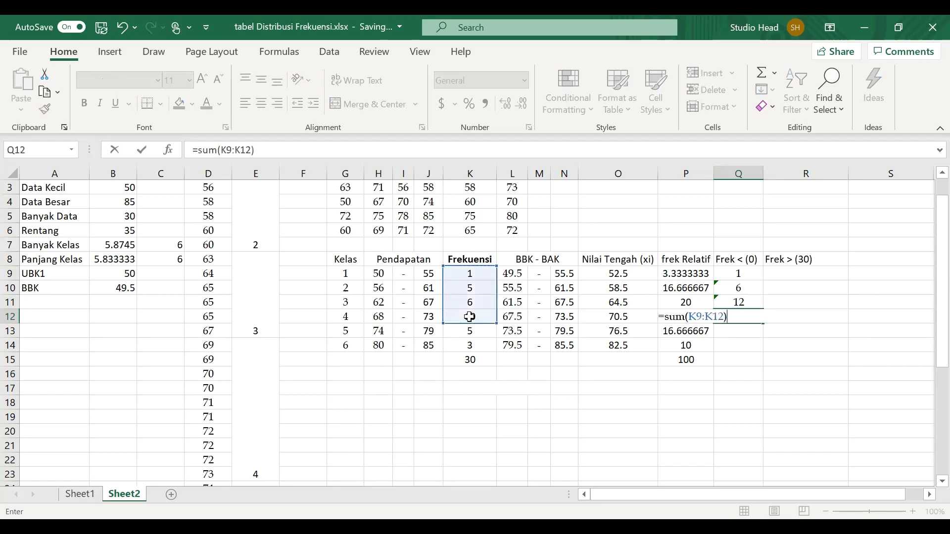
{"action": "key", "text": "Return"}
- Compute the class 5 cumulative frequency in Q13 with a SUM formula over K9:K13
{"action": "type", "text": "="}
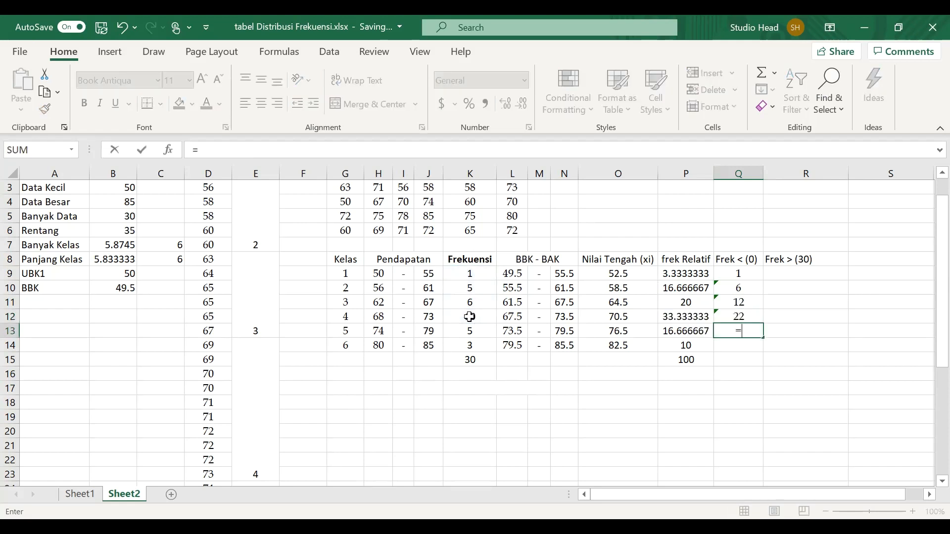
{"action": "type", "text": "sum("}
{"action": "left_click_drag", "start_coordinate": [462, 276], "coordinate": [465, 330]}
{"action": "key", "text": "Return"}
- Compute the class 6 cumulative frequency in Q14 with a SUM formula over K9:K14
{"action": "type", "text": "="}
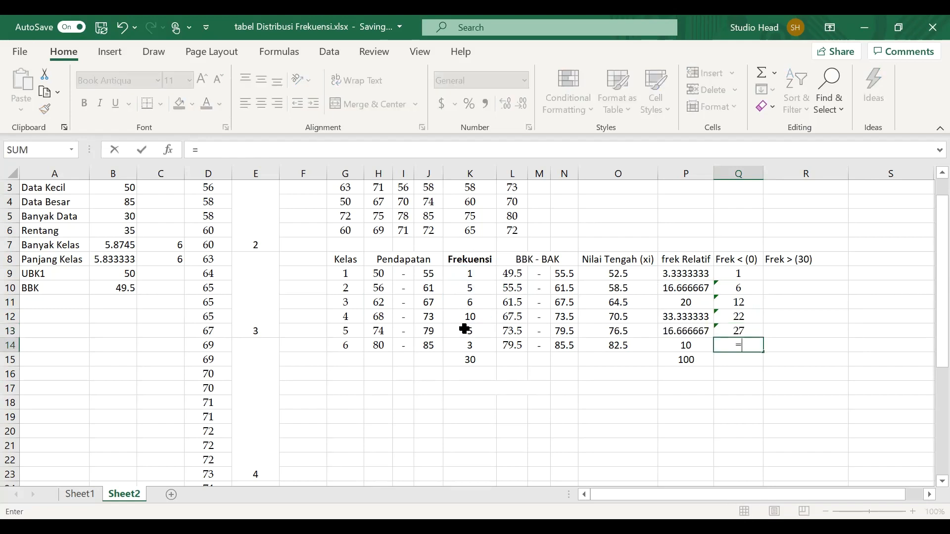
{"action": "type", "text": "sum"}
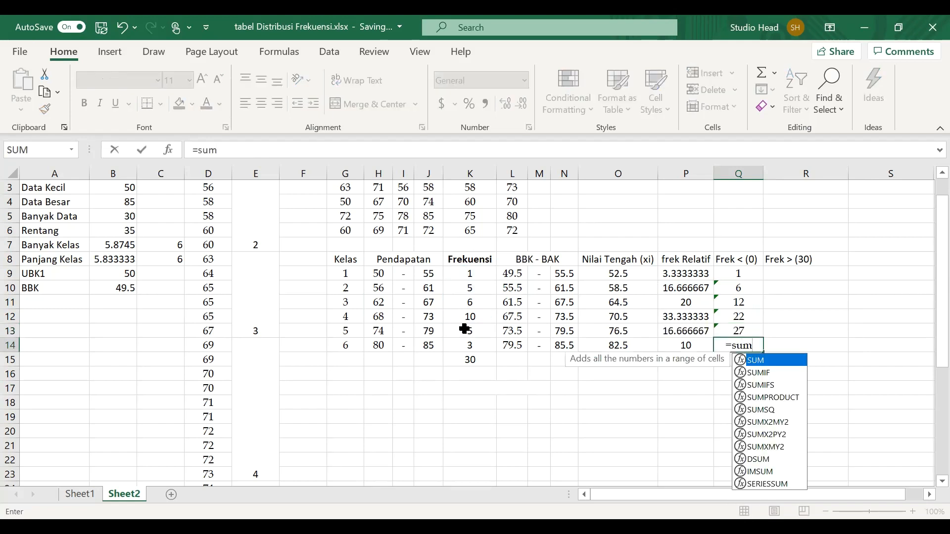
{"action": "type", "text": "("}
{"action": "left_click", "coordinate": [466, 275]}
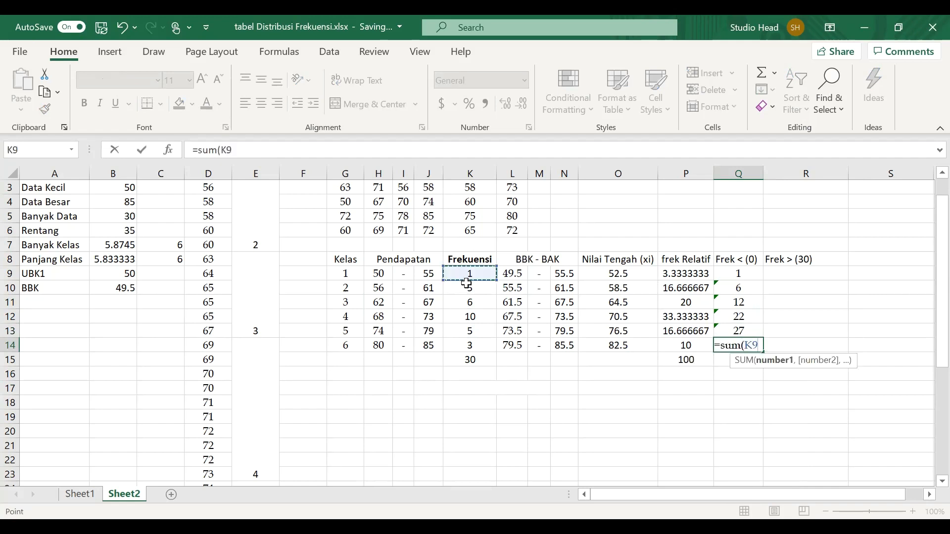
{"action": "left_click_drag", "start_coordinate": [466, 284], "coordinate": [470, 345]}
{"action": "key", "text": "Return"}
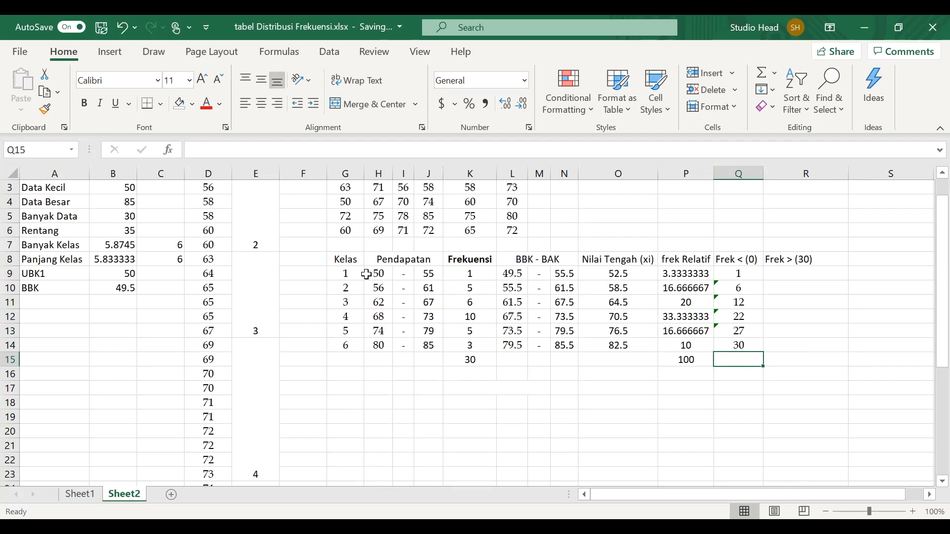
- Enter 30 in R9 as the class 1 value of the Frek > (30) column
{"action": "left_click", "coordinate": [800, 274]}
{"action": "type", "text": "30"}
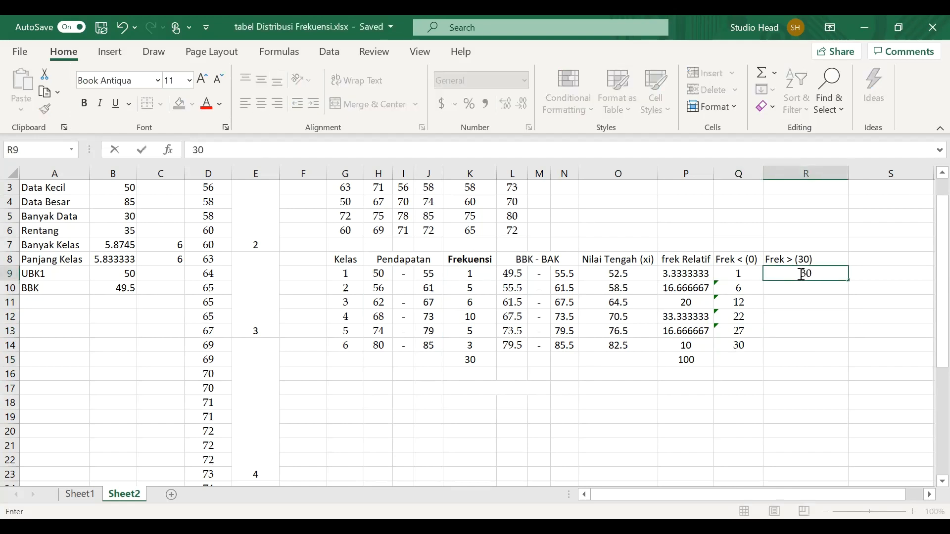
{"action": "key", "text": "Return"}
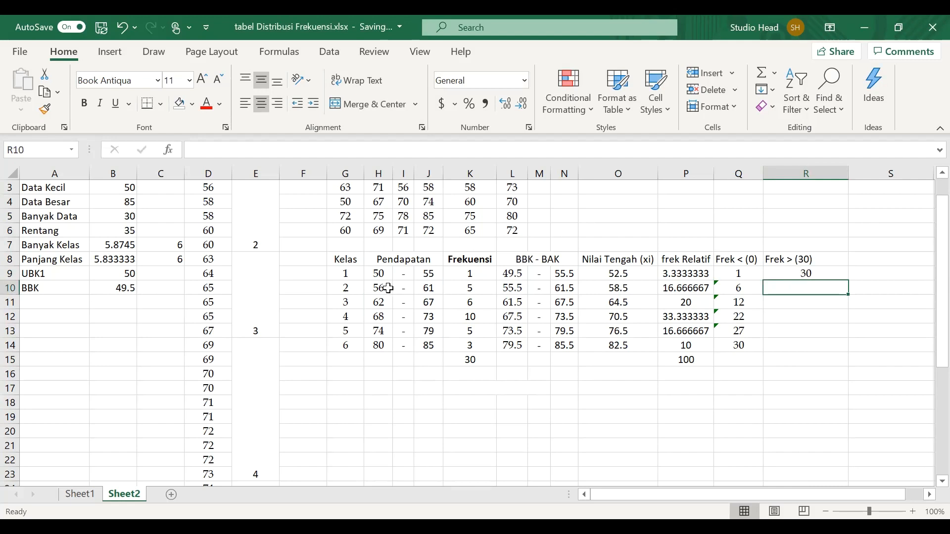
- Enter =30-SUM(K9) in R10 as the class 2 Frek > (30) value
{"action": "type", "text": "=30-"}
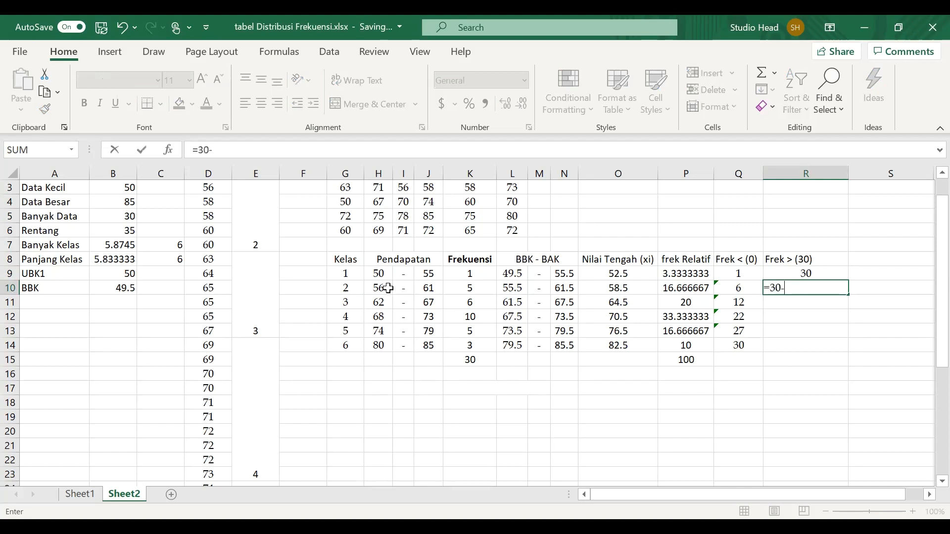
{"action": "type", "text": "sum("}
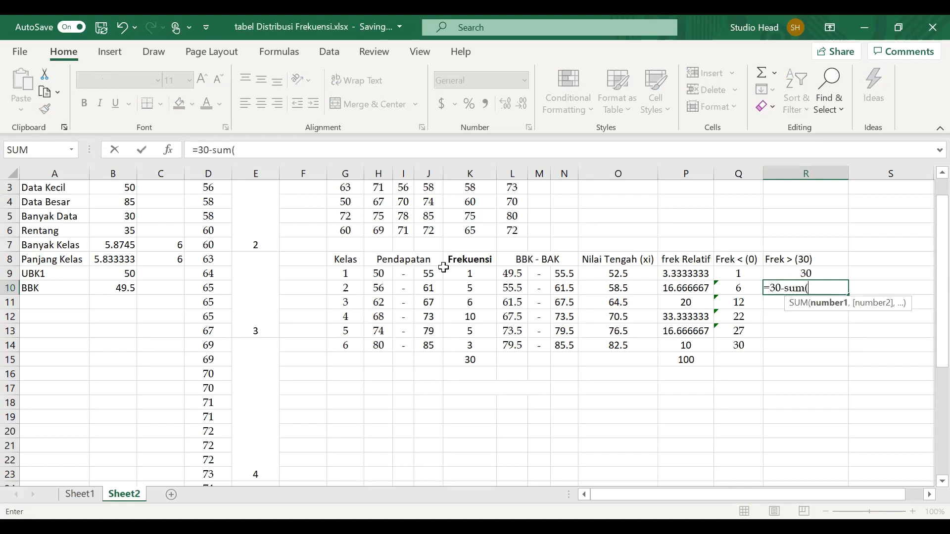
{"action": "left_click", "coordinate": [459, 272]}
{"action": "type", "text": ")"}
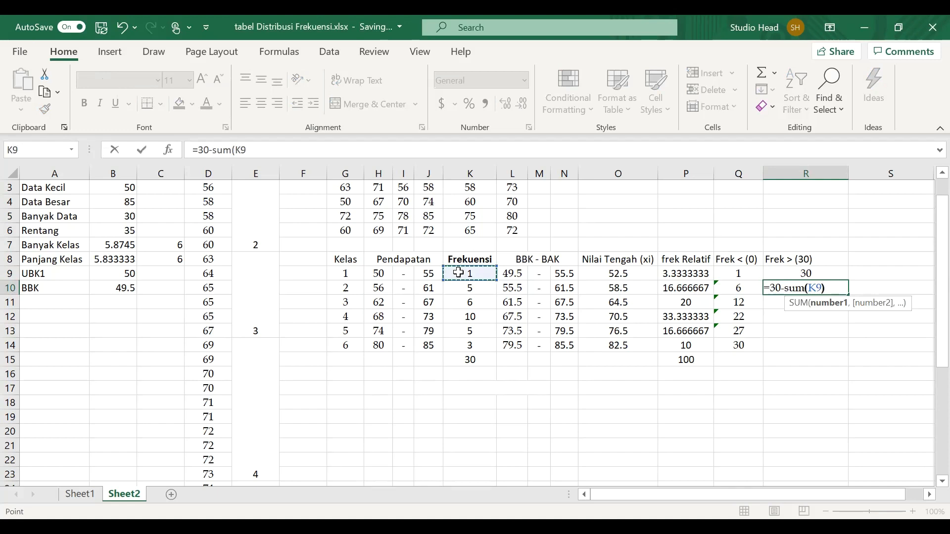
{"action": "key", "text": "Return"}
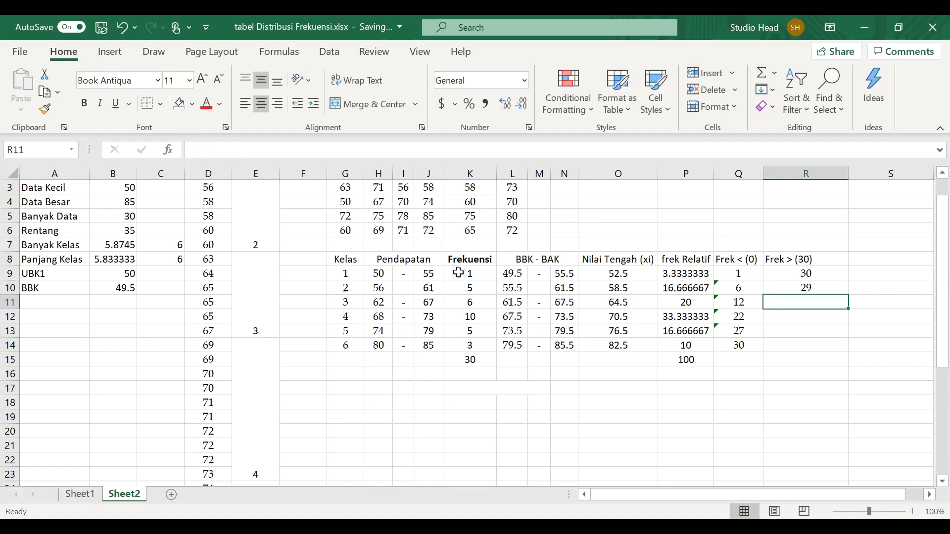
- Enter =30-(SUM(K9:K10)) in R11 as the class 3 Frek > (30) value, accepting the formula correction
{"action": "type", "text": "=30-"}
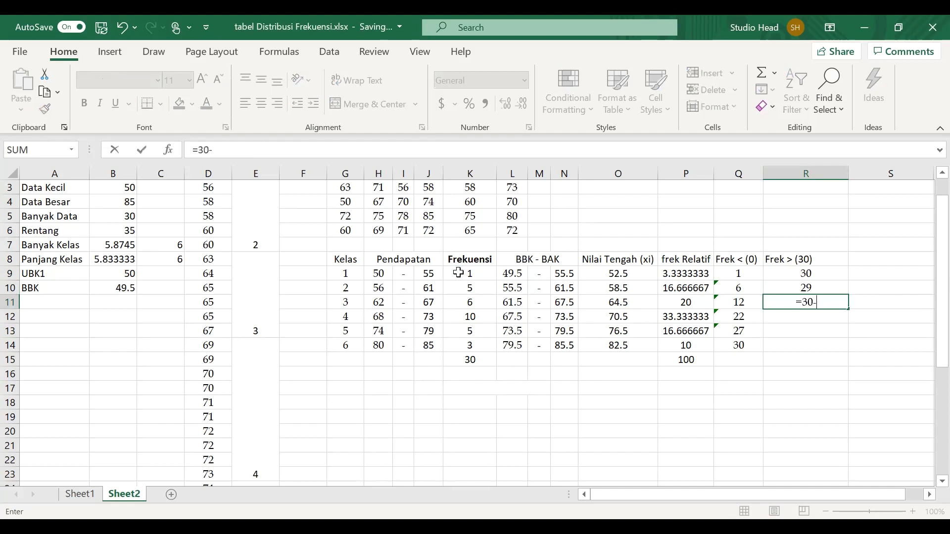
{"action": "type", "text": "(sum("}
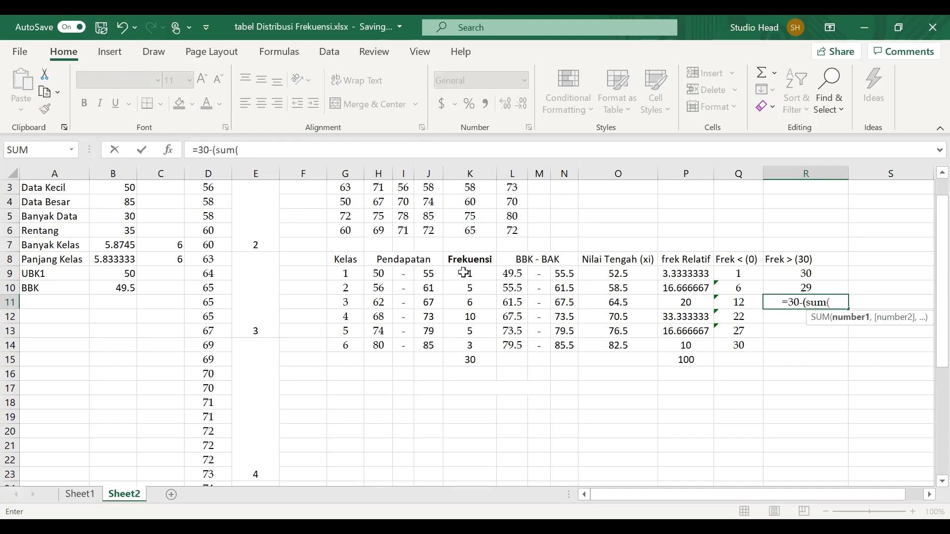
{"action": "left_click", "coordinate": [465, 273]}
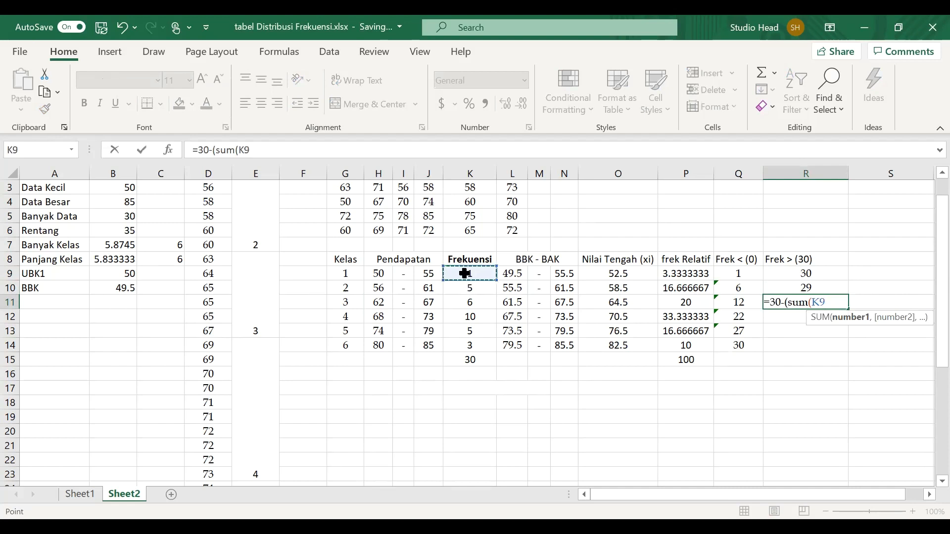
{"action": "left_click", "coordinate": [465, 289], "text": "shift"}
{"action": "type", "text": ")"}
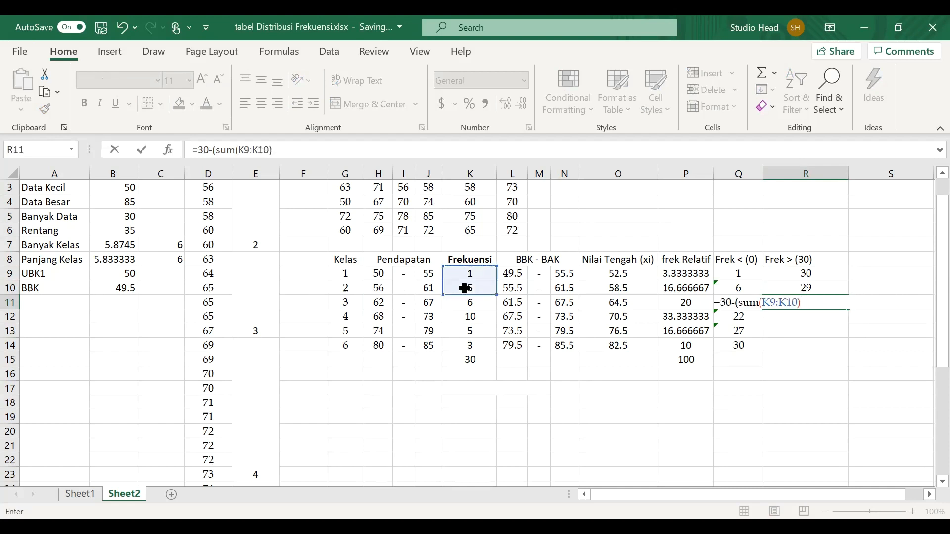
{"action": "key", "text": "Return"}
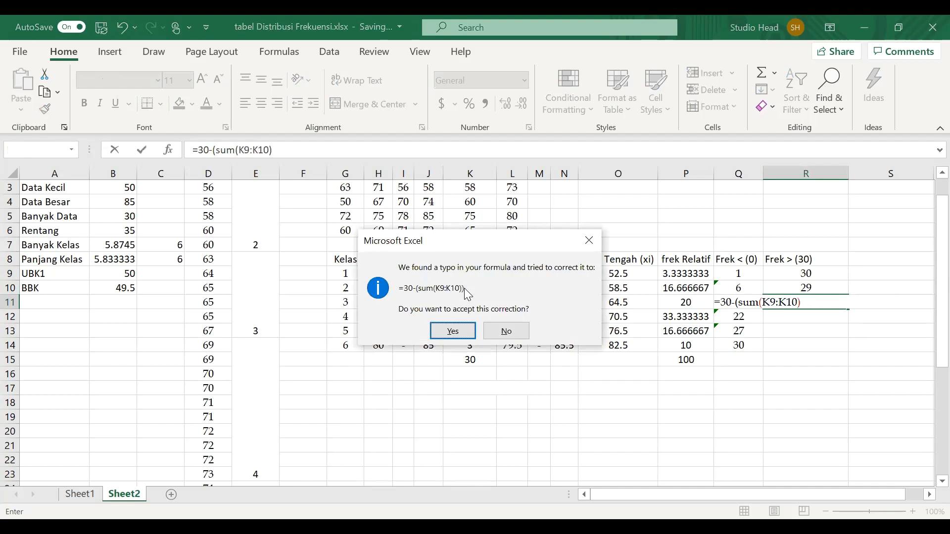
{"action": "key", "text": "Return"}
- Enter =30-SUM(K9:K11) in R12 as the class 4 Frek > (30) value
{"action": "type", "text": "="}
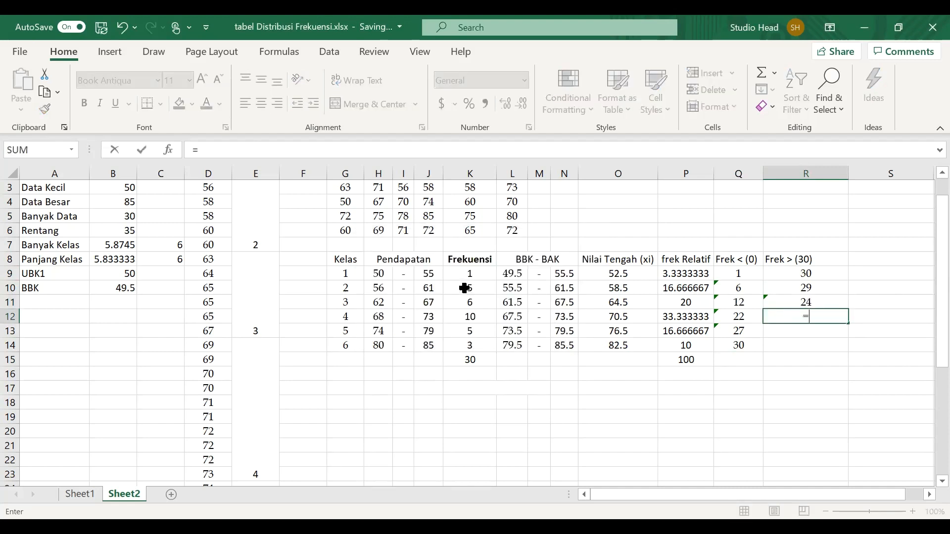
{"action": "type", "text": "30-sum("}
{"action": "left_click", "coordinate": [466, 276]}
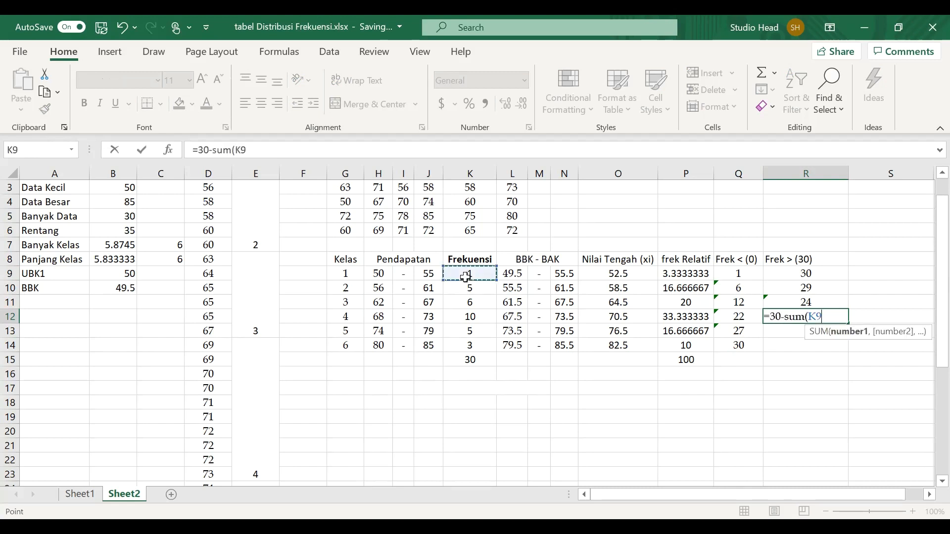
{"action": "left_click_drag", "start_coordinate": [466, 276], "coordinate": [467, 301]}
{"action": "type", "text": ")"}
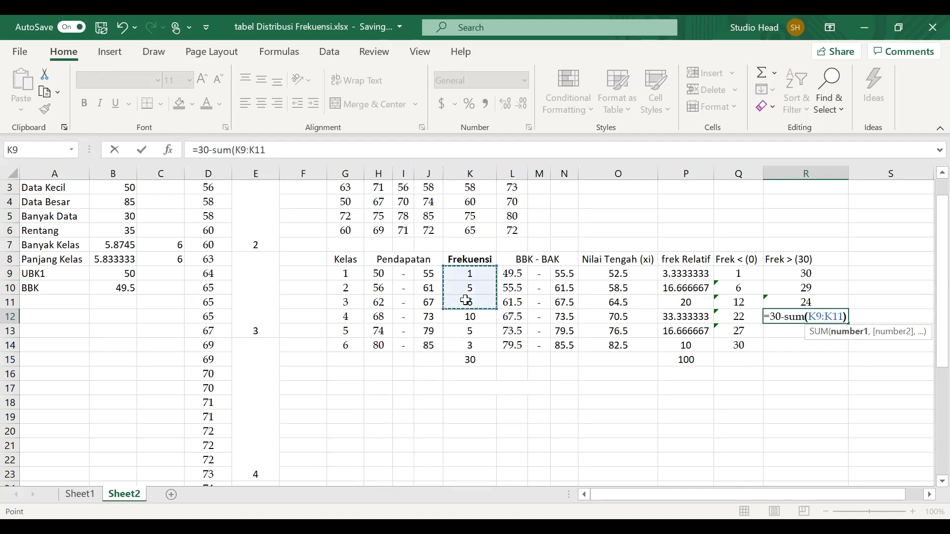
{"action": "key", "text": "Return"}
- Enter =30-SUM(K9:K12) in R13 as the class 5 Frek > (30) value
{"action": "type", "text": "="}
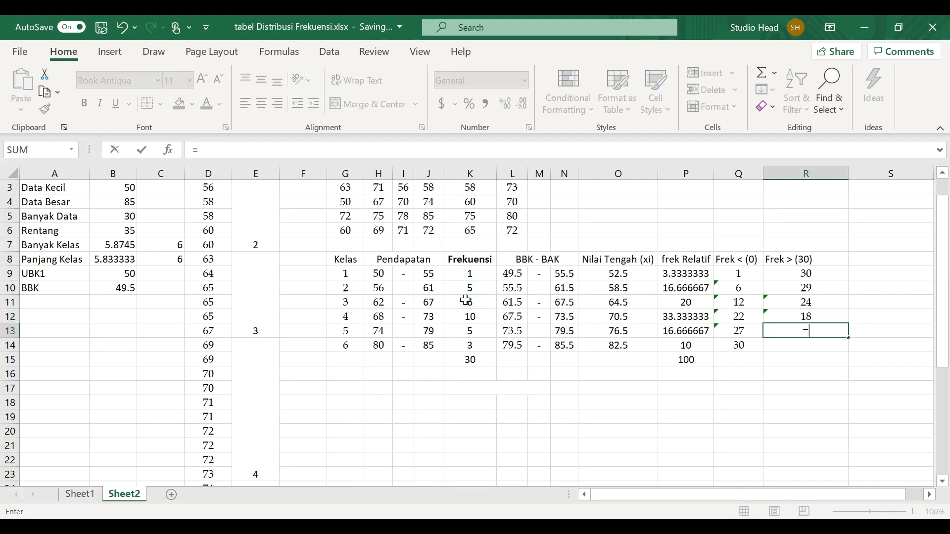
{"action": "type", "text": "30-sum("}
{"action": "left_click", "coordinate": [468, 274]}
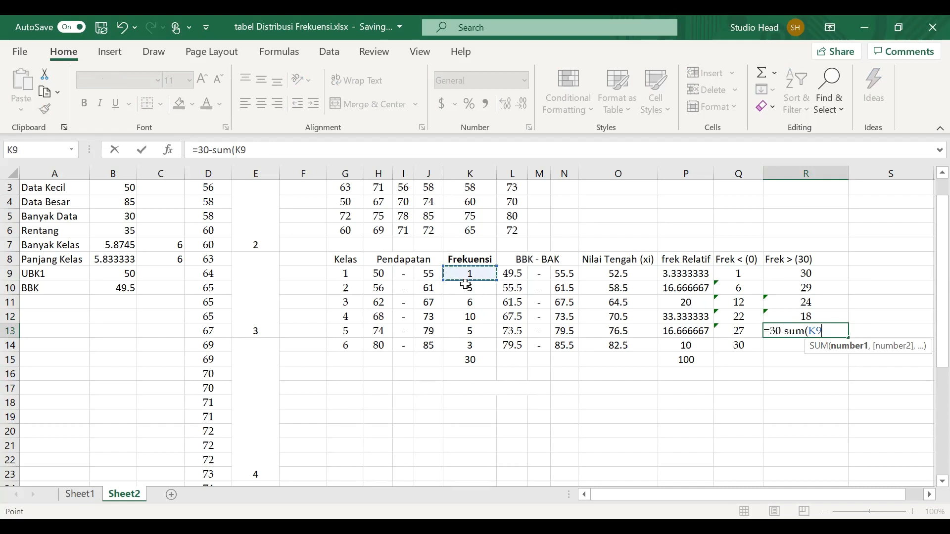
{"action": "left_click_drag", "start_coordinate": [467, 274], "coordinate": [466, 315]}
{"action": "key", "text": "Return"}
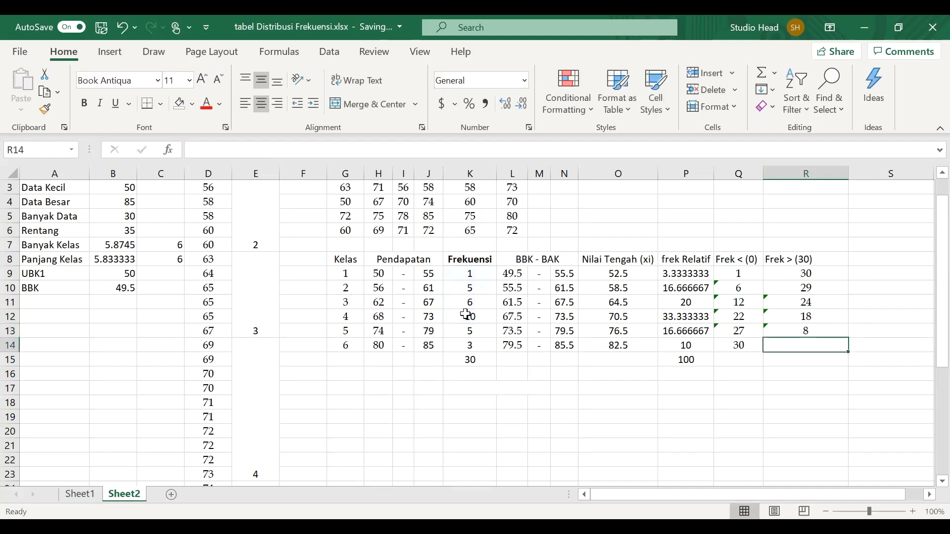
- Enter =30-SUM(K9:K13) in R14 as the class 6 Frek > (30) value and close the column with 0 in R15
{"action": "type", "text": "="}
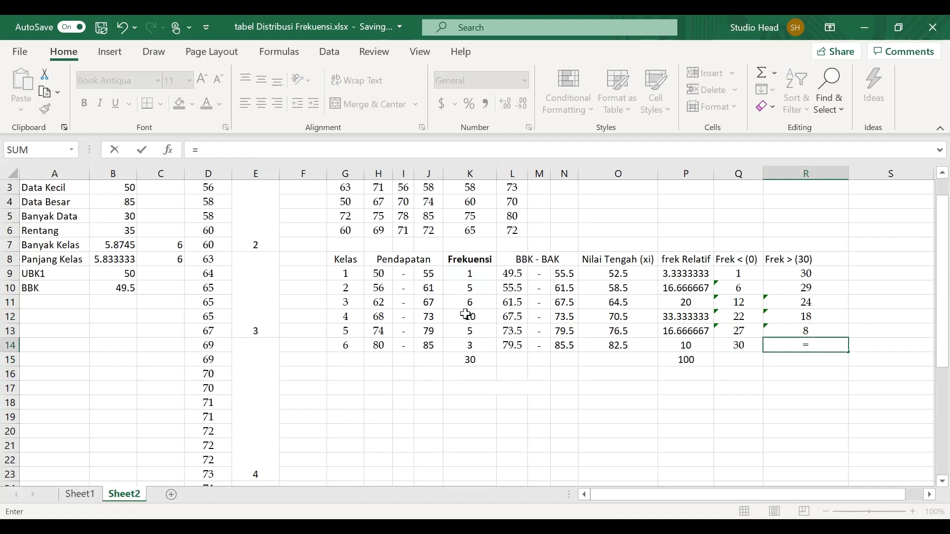
{"action": "type", "text": "30-sum("}
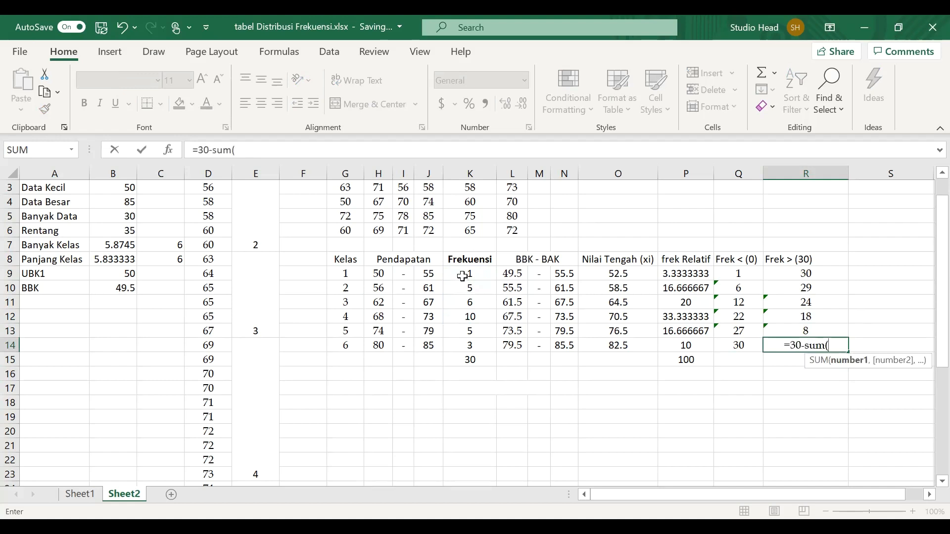
{"action": "left_click", "coordinate": [463, 277]}
{"action": "left_click_drag", "start_coordinate": [462, 281], "coordinate": [467, 331]}
{"action": "type", "text": ")"}
{"action": "key", "text": "Return"}
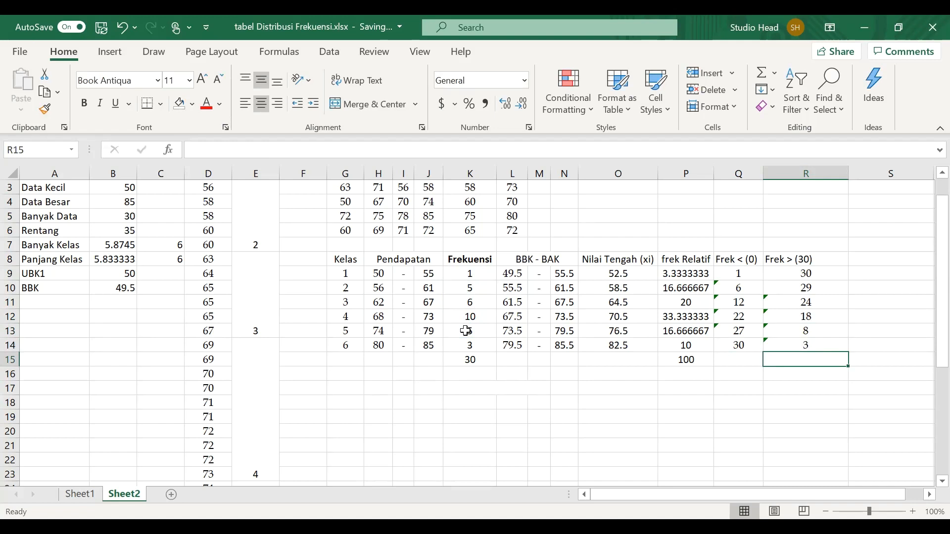
{"action": "type", "text": "0"}
{"action": "key", "text": "Return"}
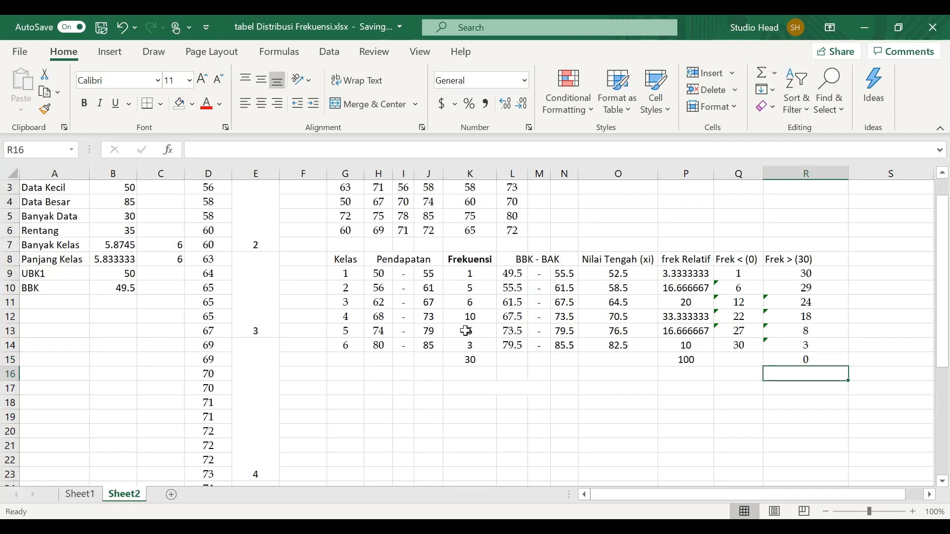
- Copy the Nilai Tengah (xi) midpoints in O9:O14
{"action": "left_click", "coordinate": [609, 271]}
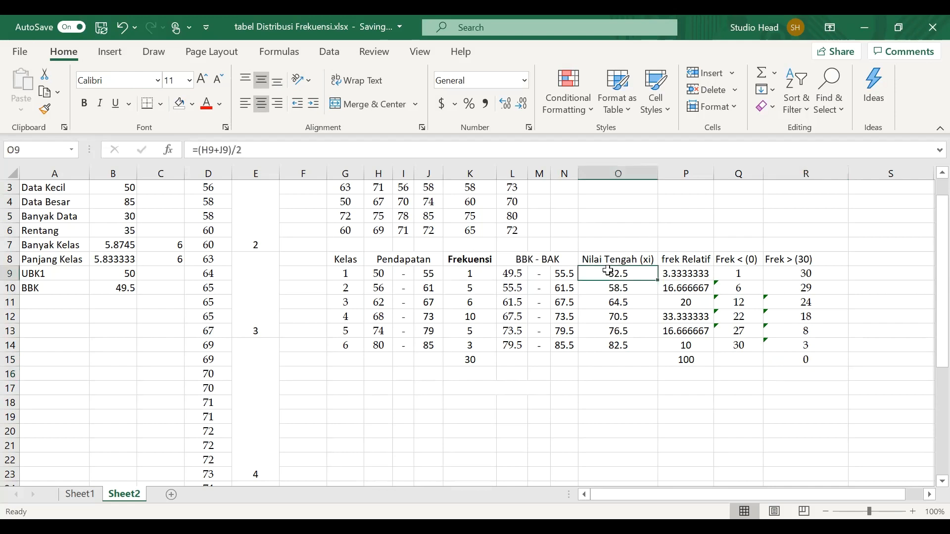
{"action": "key", "text": "shift+Down"}
{"action": "key", "text": "shift+Down"}
{"action": "key", "text": "shift+Down"}
{"action": "key", "text": "shift+Down"}
{"action": "key", "text": "shift+Down"}
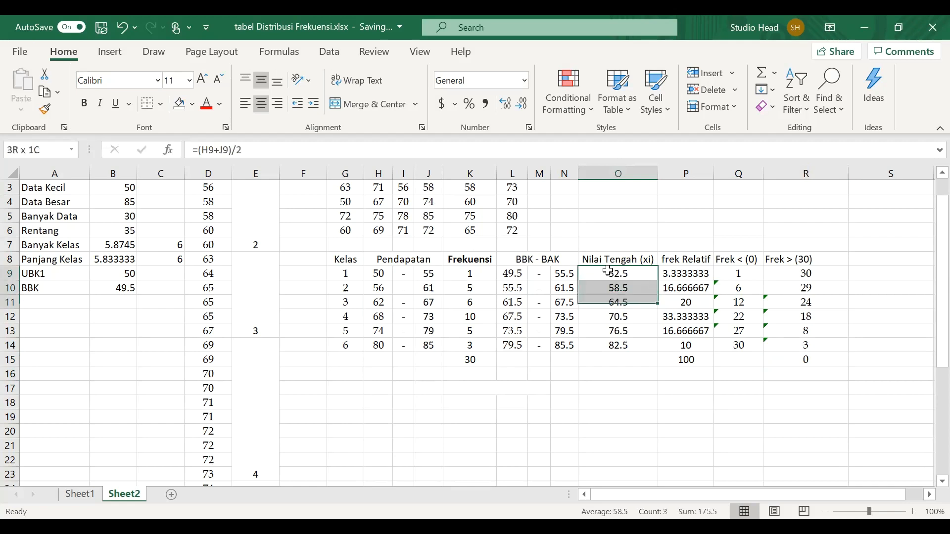
{"action": "key", "text": "ctrl+c"}
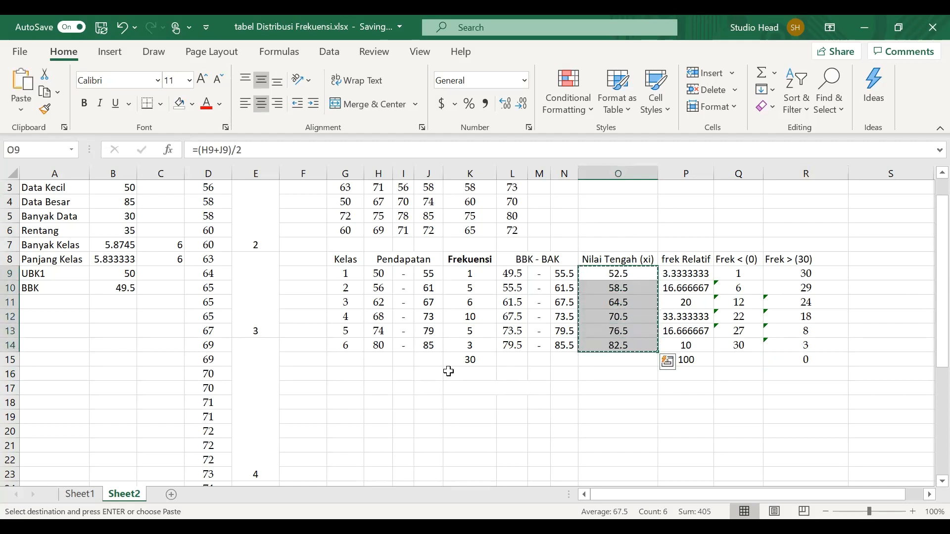
- Try to paste the copied midpoints into the empty area starting at H18, and undo the paste
{"action": "left_click", "coordinate": [373, 404]}
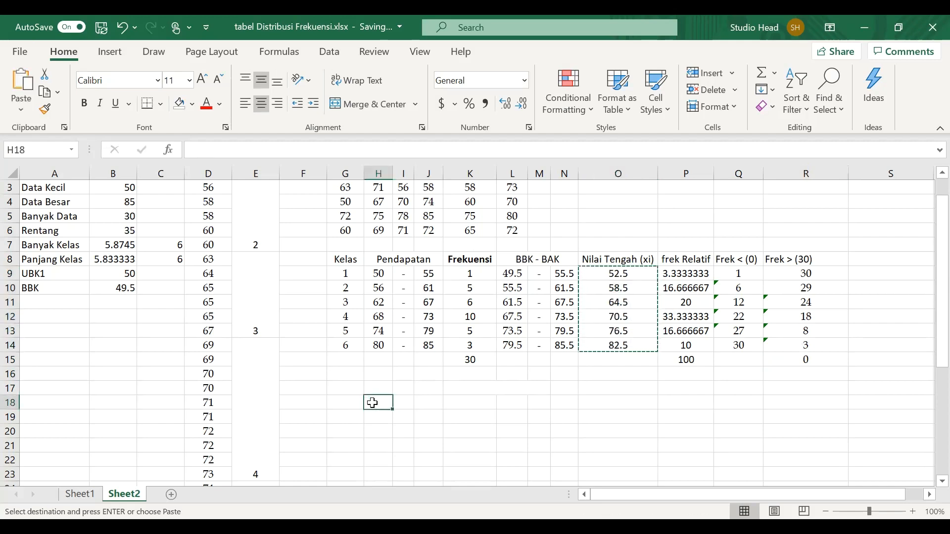
{"action": "key", "text": "ctrl+v"}
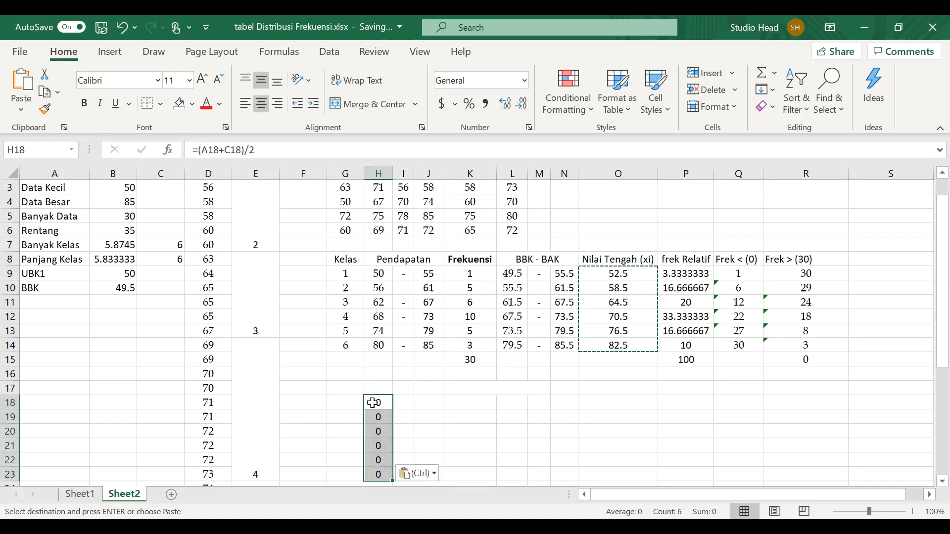
{"action": "key", "text": "ctrl+z"}
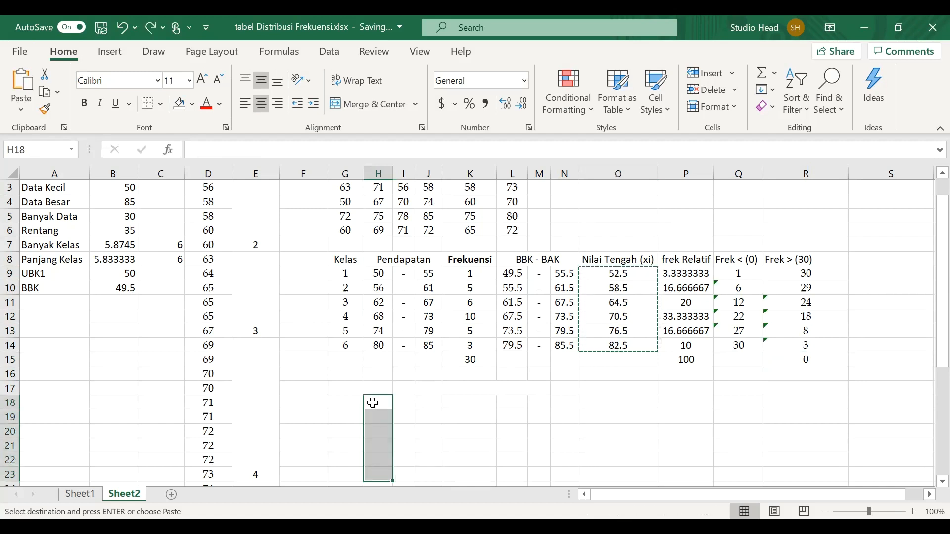
- Paste the copied midpoints into H18:H23 using Paste Special with values and number formats
{"action": "right_click", "coordinate": [373, 404]}
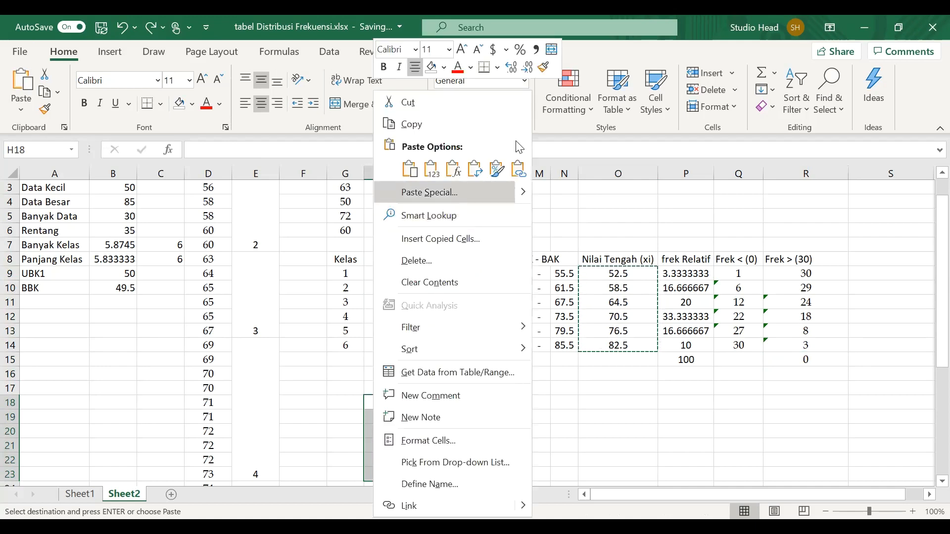
{"action": "left_click", "coordinate": [452, 200]}
{"action": "left_click", "coordinate": [496, 168]}
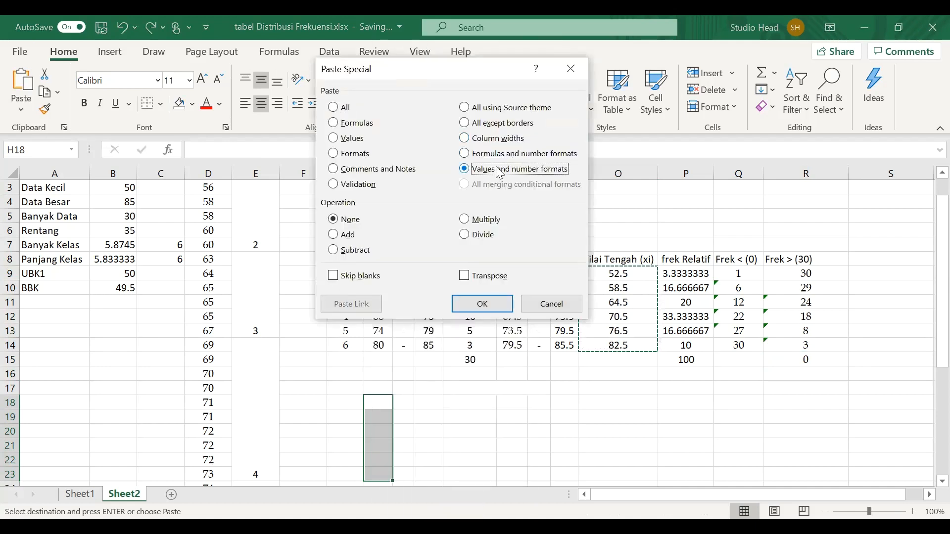
{"action": "left_click", "coordinate": [481, 299]}
- Copy the Frekuensi values in K9:K14 and paste them beside the midpoints in I18:I23
{"action": "left_click_drag", "start_coordinate": [471, 276], "coordinate": [471, 345]}
{"action": "key", "text": "ctrl+c"}
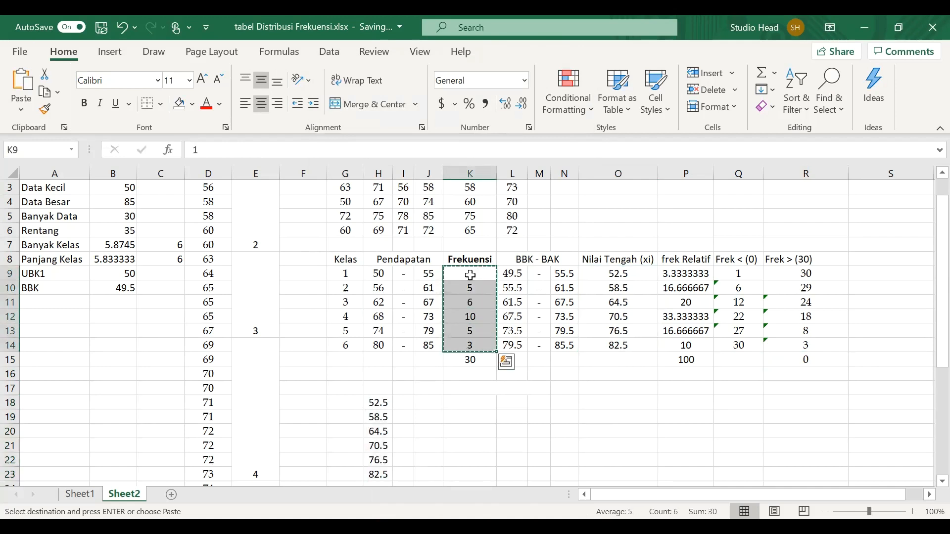
{"action": "left_click", "coordinate": [404, 403]}
{"action": "key", "text": "ctrl+v"}
- Insert a Clustered Column chart from the midpoints and frequencies in H18:I23
{"action": "key", "text": "Left"}
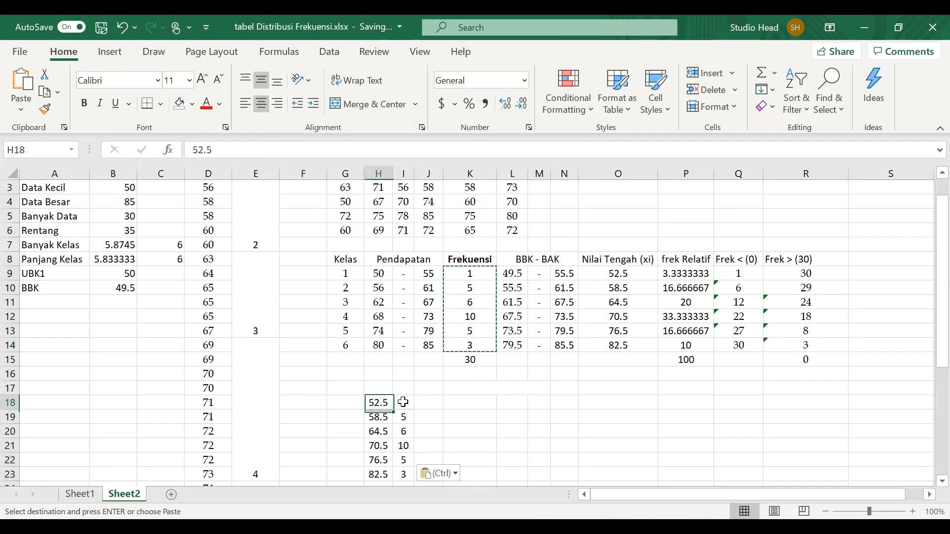
{"action": "key", "text": "shift+Right"}
{"action": "key", "text": "shift+Down"}
{"action": "key", "text": "shift+Down"}
{"action": "key", "text": "shift+Down"}
{"action": "key", "text": "shift+Down"}
{"action": "key", "text": "shift+Down"}
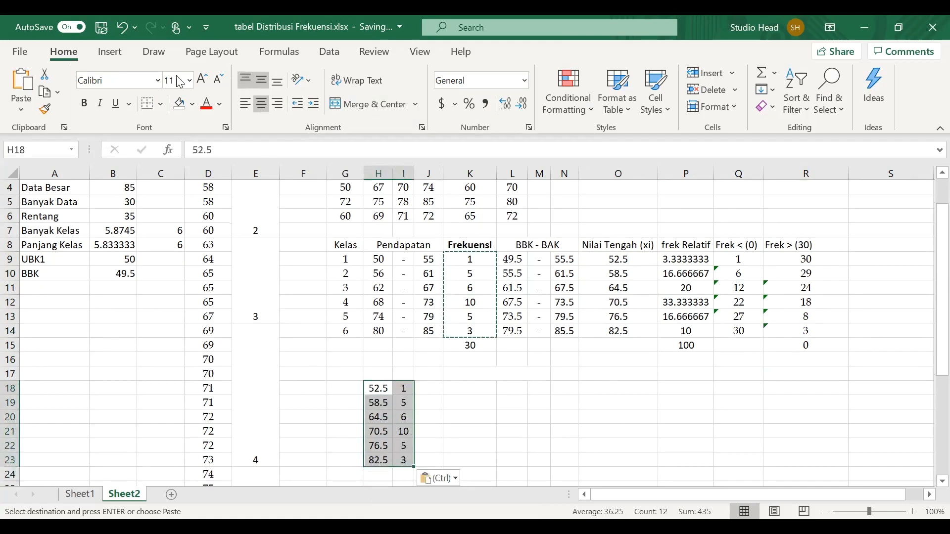
{"action": "left_click", "coordinate": [110, 51]}
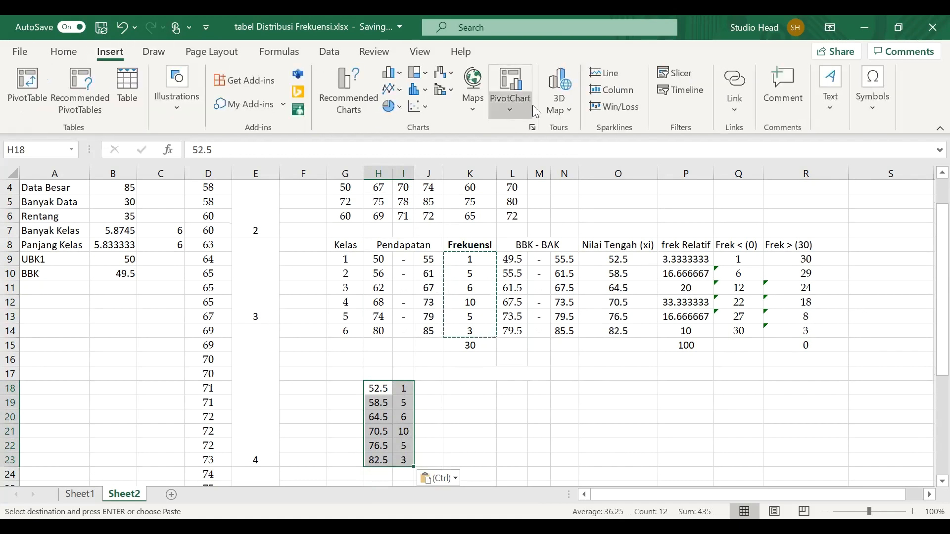
{"action": "left_click", "coordinate": [533, 128]}
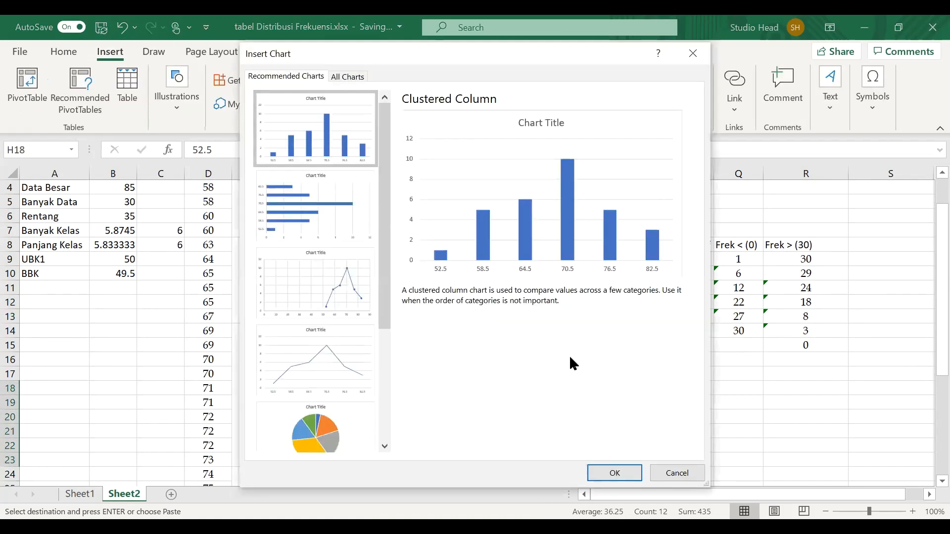
{"action": "left_click", "coordinate": [612, 471]}
- Shrink the column chart and place it beside the midpoint and frequency data in H18:I23
{"action": "left_click_drag", "start_coordinate": [299, 227], "coordinate": [478, 390]}
{"action": "left_click_drag", "start_coordinate": [926, 277], "coordinate": [927, 345]}
{"action": "left_click", "coordinate": [515, 442]}
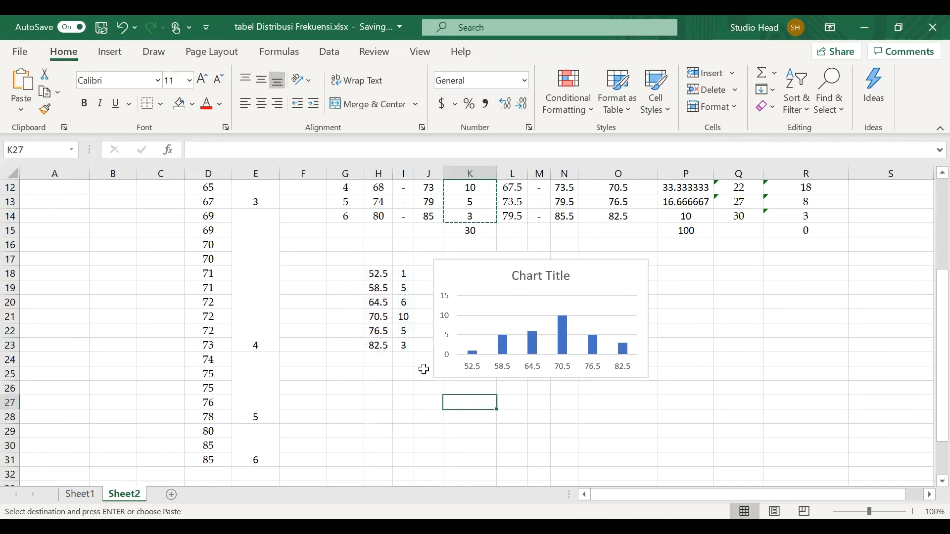
- Insert a Line chart from the midpoints and frequencies in H18:I23
{"action": "left_click", "coordinate": [374, 273]}
{"action": "key", "text": "shift+Right"}
{"action": "key", "text": "shift+Down"}
{"action": "key", "text": "shift+Down"}
{"action": "key", "text": "shift+Down"}
{"action": "key", "text": "shift+Down"}
{"action": "key", "text": "shift+Down"}
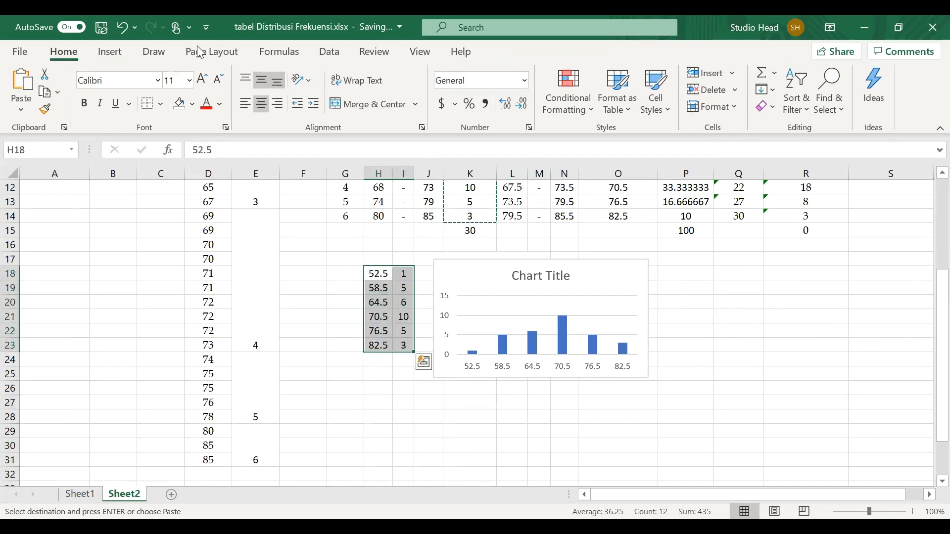
{"action": "left_click", "coordinate": [108, 56]}
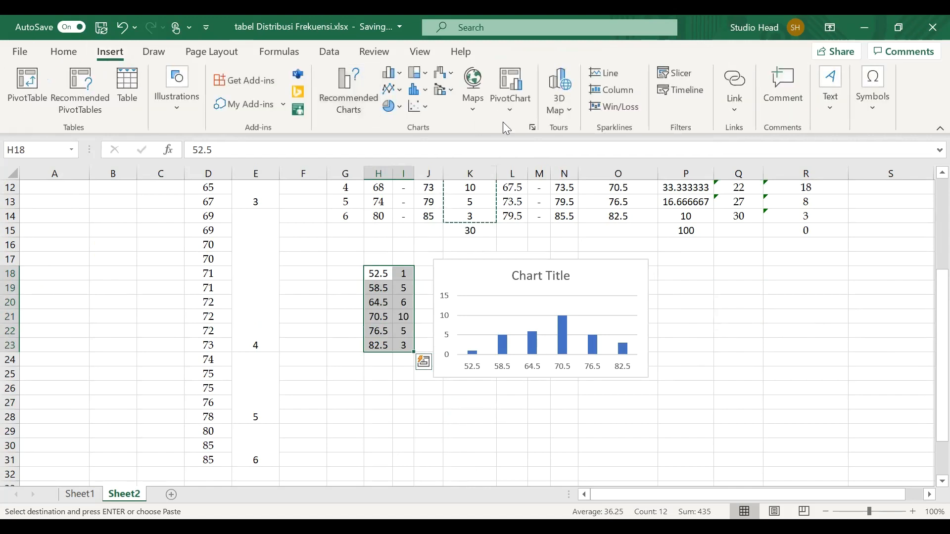
{"action": "left_click", "coordinate": [534, 128]}
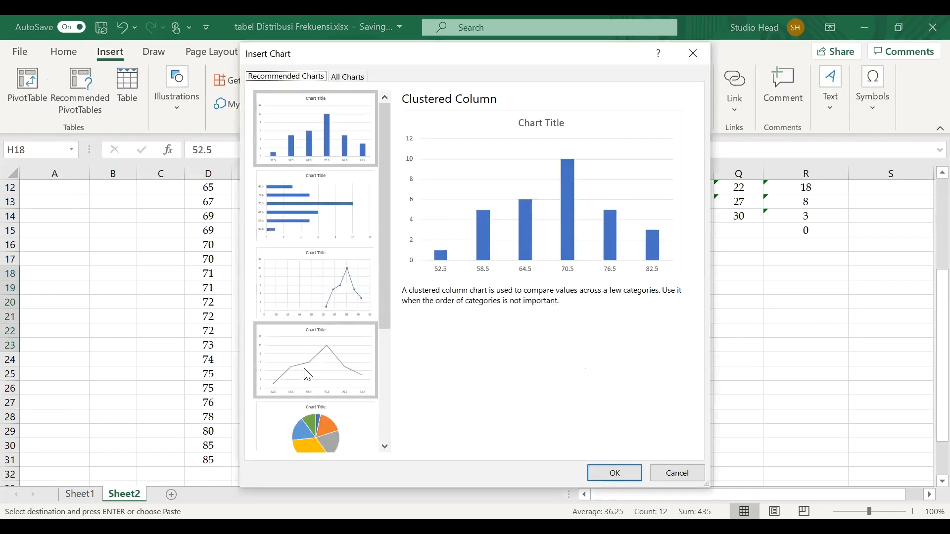
{"action": "left_click", "coordinate": [306, 371]}
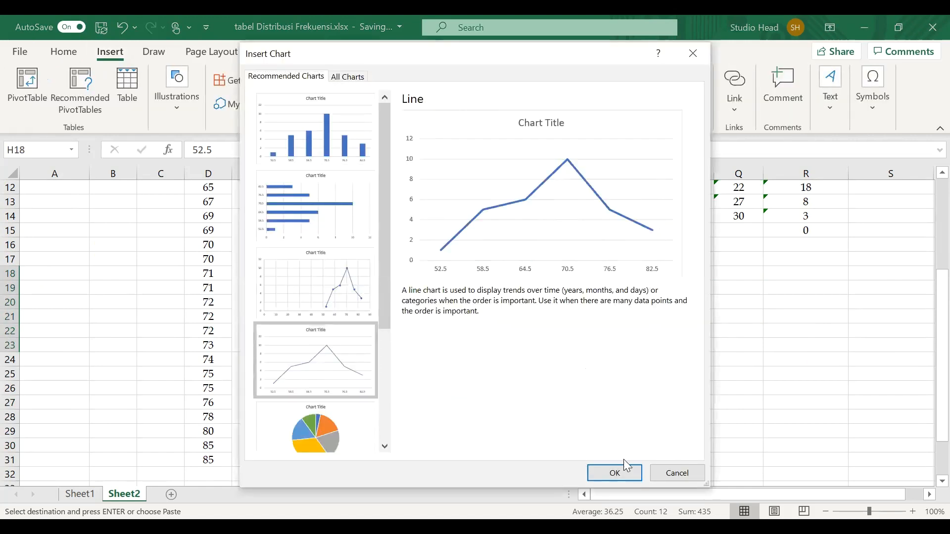
{"action": "left_click", "coordinate": [615, 473]}
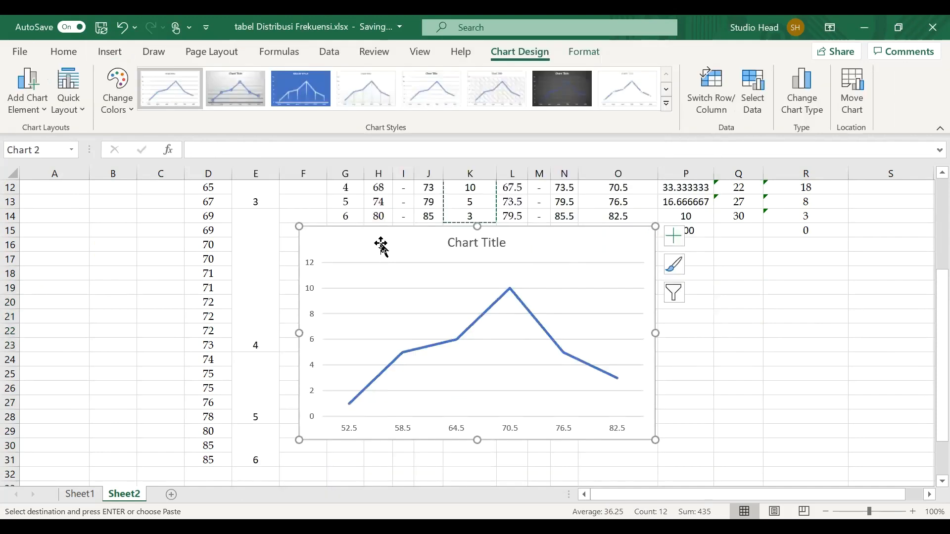
- Shrink the line chart and place it directly below the column chart
{"action": "mouse_move", "coordinate": [299, 227]}
{"action": "left_mouse_down"}
{"action": "mouse_move", "coordinate": [441, 297]}
{"action": "mouse_move", "coordinate": [479, 401]}
{"action": "mouse_move", "coordinate": [481, 392]}
{"action": "left_mouse_up"}
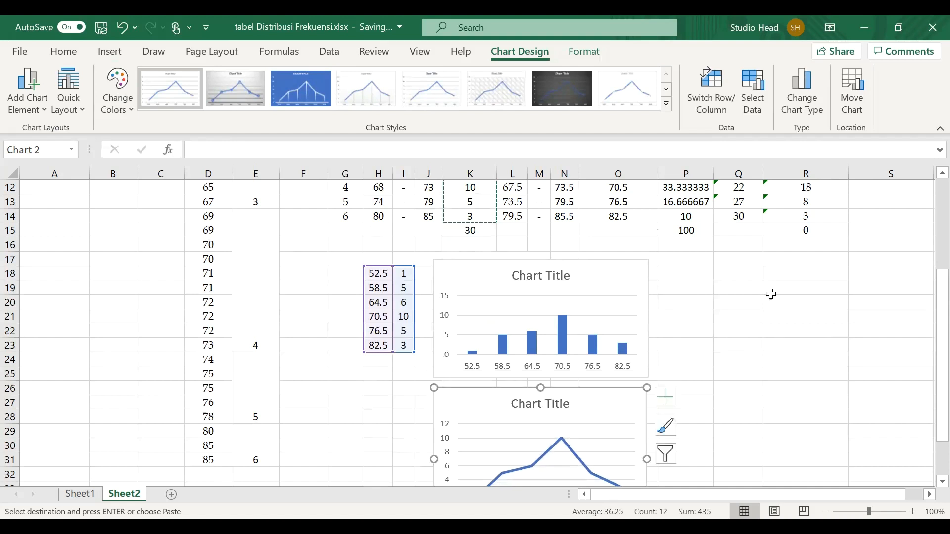
{"action": "scroll", "coordinate": [929, 300], "scroll_direction": "down", "scroll_amount": 2}
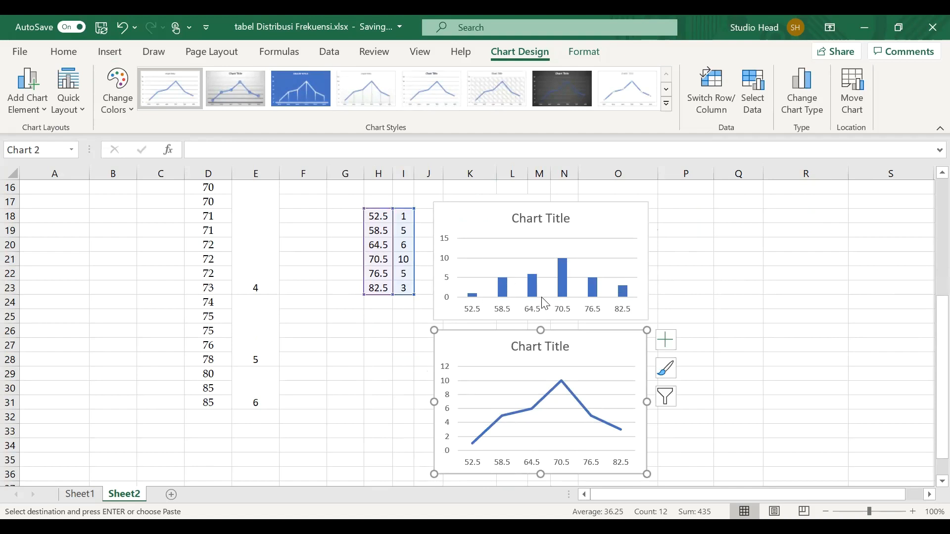
{"action": "left_click_drag", "start_coordinate": [928, 370], "coordinate": [927, 308]}
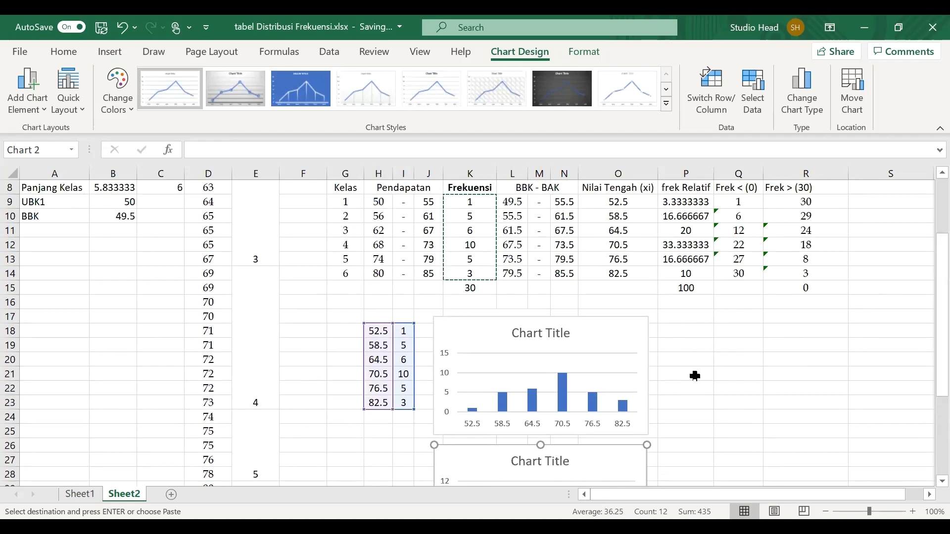
- Copy the frek Relatif values of all six classes in P9:P14
{"action": "double_click", "coordinate": [685, 203]}
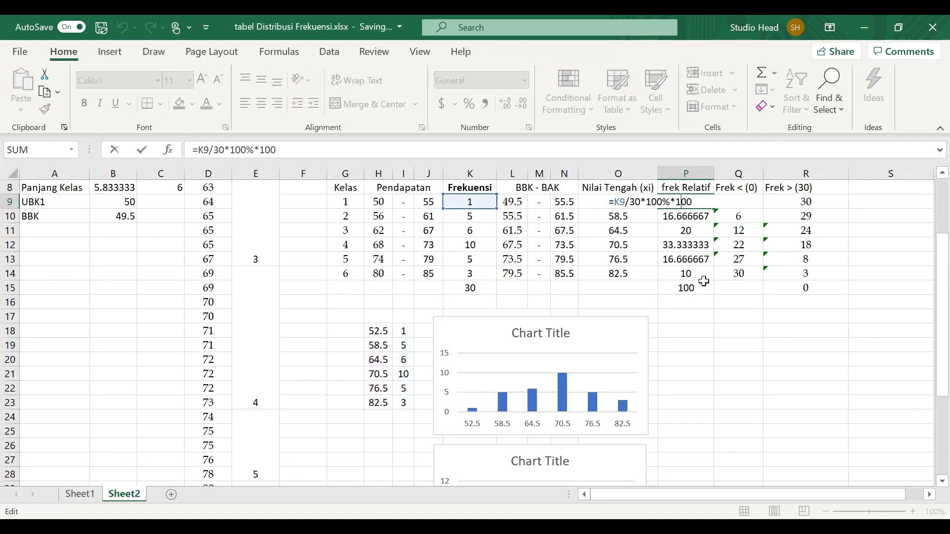
{"action": "left_click", "coordinate": [675, 246]}
{"action": "left_click", "coordinate": [679, 200]}
{"action": "key", "text": "shift+Down"}
{"action": "key", "text": "shift+Down"}
{"action": "key", "text": "shift+Down"}
{"action": "key", "text": "shift+Down"}
{"action": "key", "text": "shift+Down"}
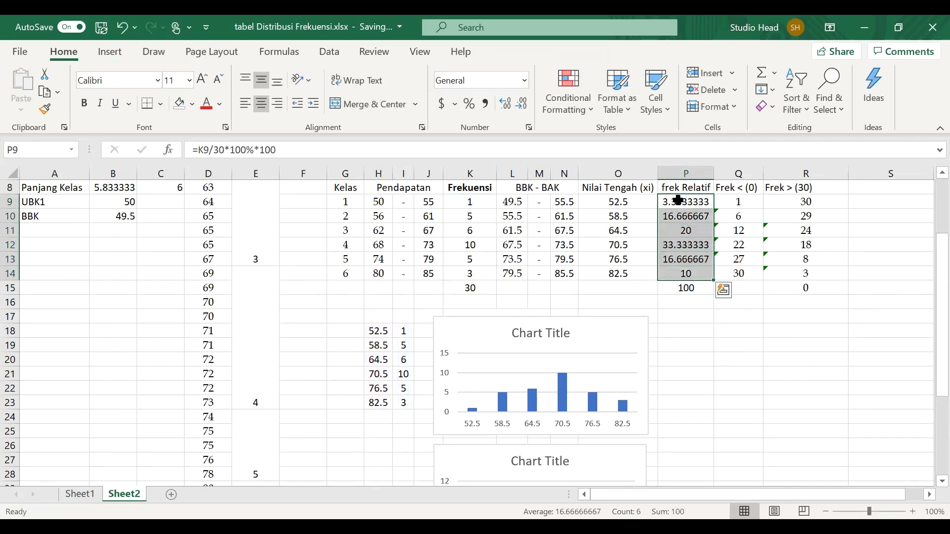
{"action": "key", "text": "ctrl+c"}
- Paste the copied relative frequencies as values into P18:P23 using Paste Special
{"action": "left_click", "coordinate": [699, 330]}
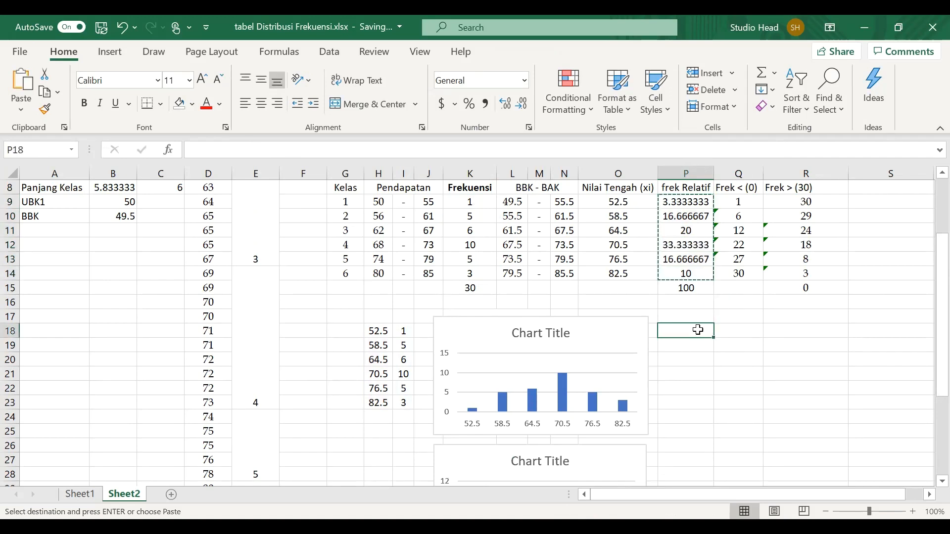
{"action": "right_click", "coordinate": [698, 330]}
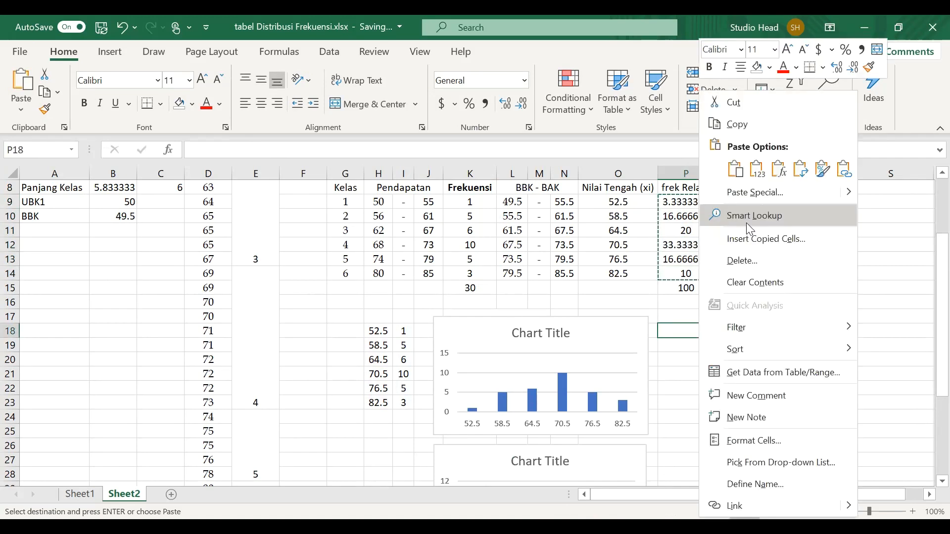
{"action": "left_click", "coordinate": [749, 198]}
{"action": "left_click", "coordinate": [832, 165]}
{"action": "left_click", "coordinate": [771, 303]}
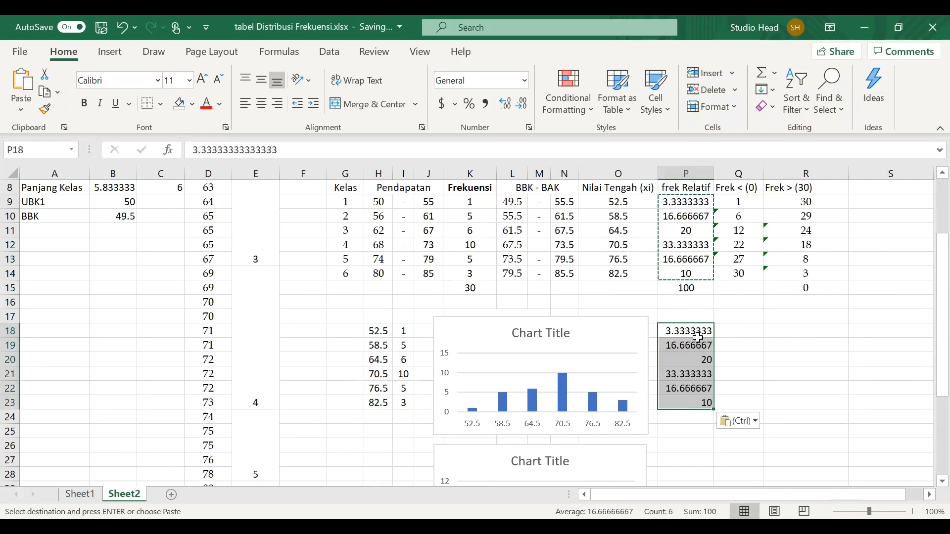
- Insert a Pie chart from the relative frequencies in P18:P23
{"action": "left_click", "coordinate": [117, 53]}
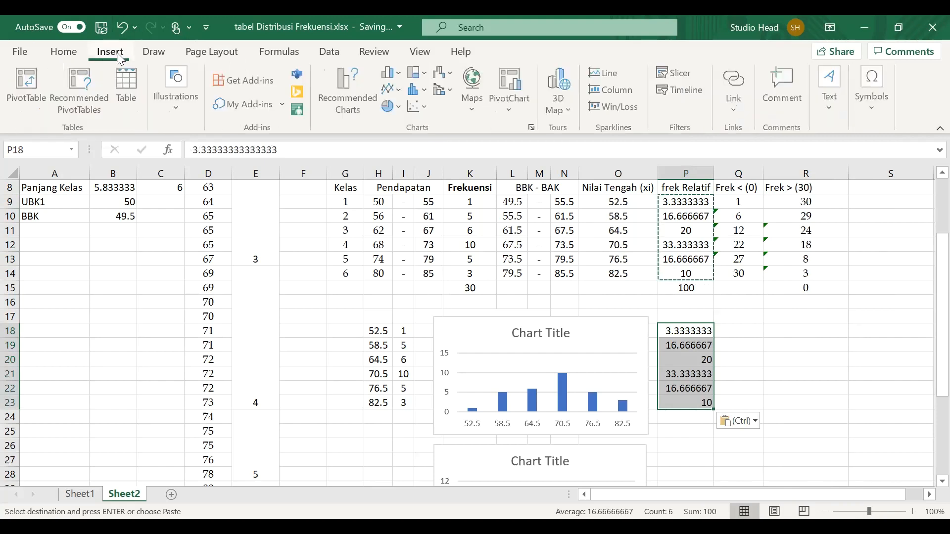
{"action": "left_click", "coordinate": [533, 127]}
{"action": "left_click", "coordinate": [336, 280]}
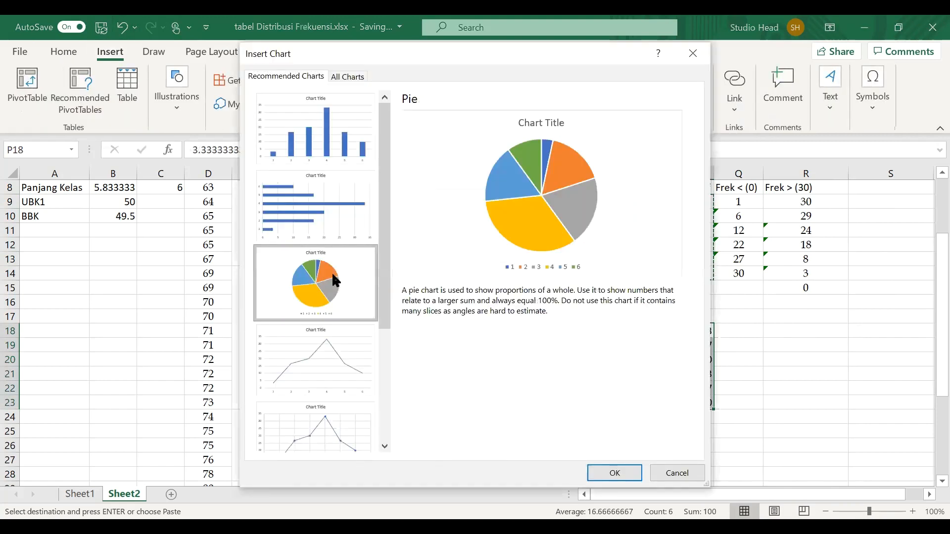
{"action": "left_click", "coordinate": [601, 476]}
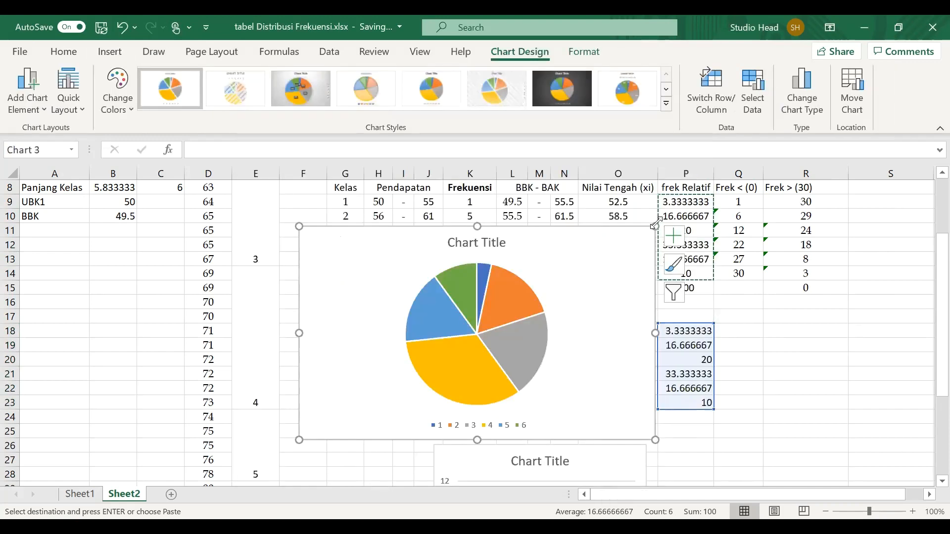
- Shrink the pie chart and move it beside the relative frequencies in P18:P23, starting at column Q
{"action": "left_click_drag", "start_coordinate": [656, 226], "coordinate": [686, 372]}
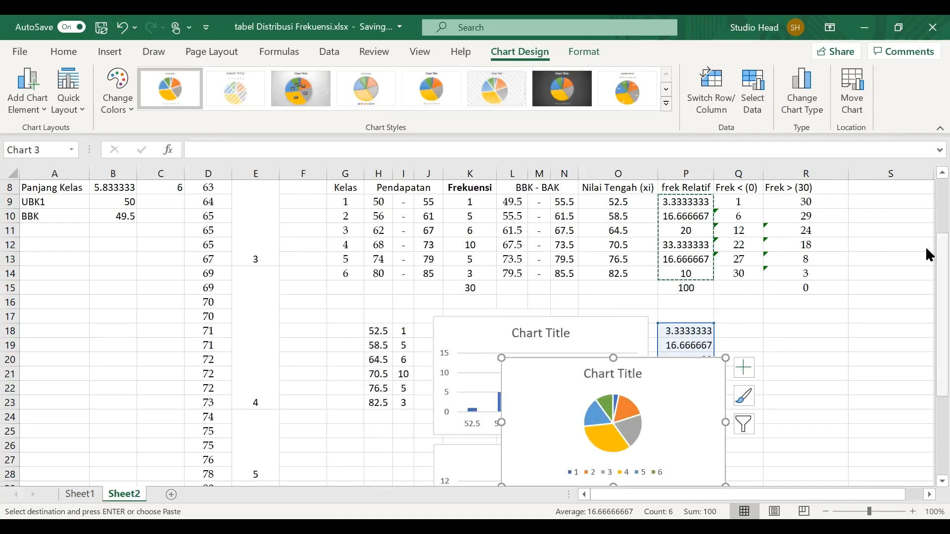
{"action": "scroll", "coordinate": [927, 312], "scroll_direction": "down", "scroll_amount": 2}
{"action": "left_click_drag", "start_coordinate": [707, 293], "coordinate": [896, 261]}
{"action": "left_click_drag", "start_coordinate": [751, 259], "coordinate": [767, 252]}
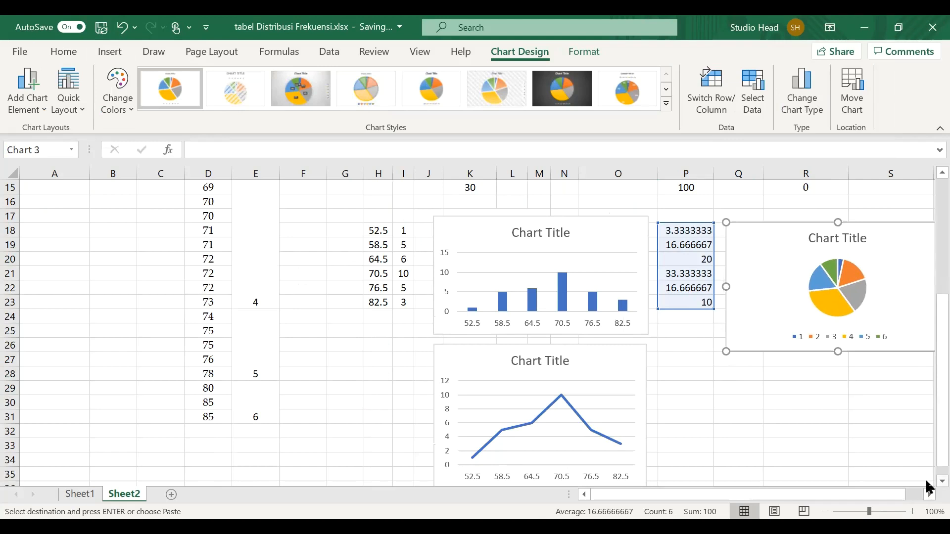
- Copy the midpoints in H18:H23 below the frequency table
{"action": "scroll", "coordinate": [928, 488], "scroll_direction": "down", "scroll_amount": 1}
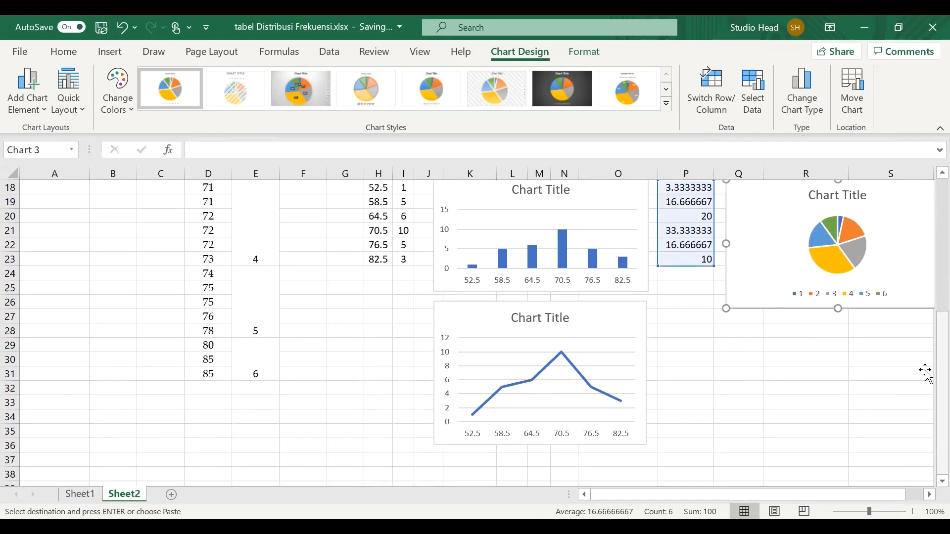
{"action": "scroll", "coordinate": [929, 445], "scroll_direction": "up", "scroll_amount": 3}
{"action": "scroll", "coordinate": [929, 361], "scroll_direction": "up", "scroll_amount": 1}
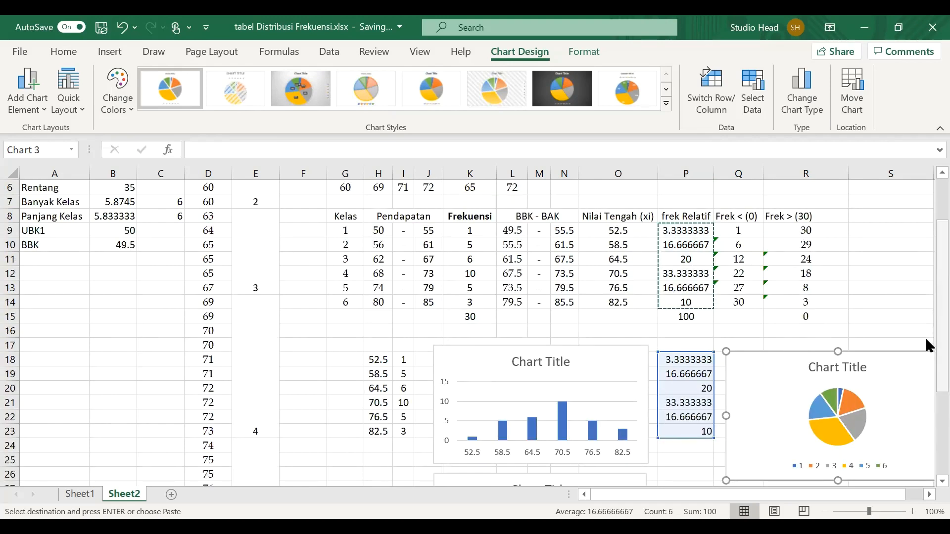
{"action": "scroll", "coordinate": [926, 351], "scroll_direction": "down", "scroll_amount": 1}
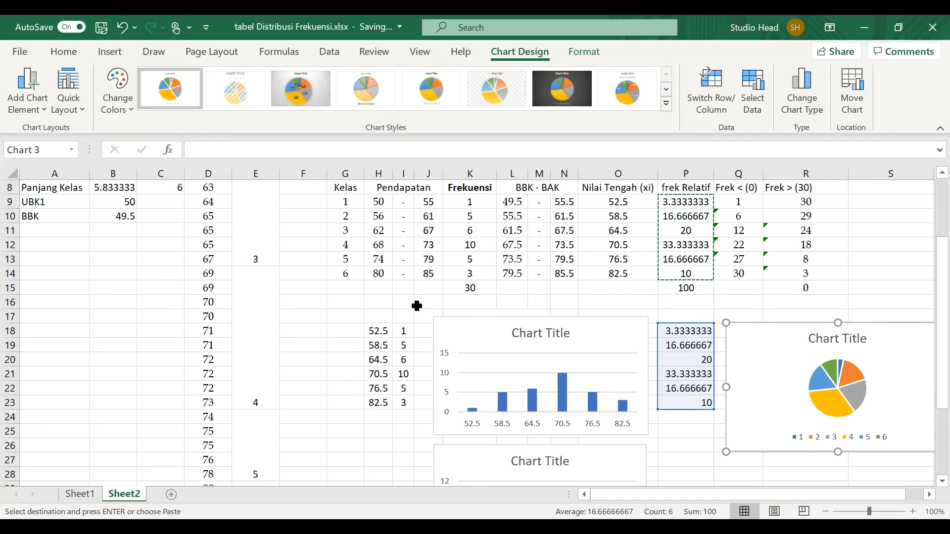
{"action": "left_click", "coordinate": [381, 329]}
{"action": "key", "text": "shift+Down"}
{"action": "key", "text": "shift+Down"}
{"action": "key", "text": "shift+Down"}
{"action": "key", "text": "shift+Down"}
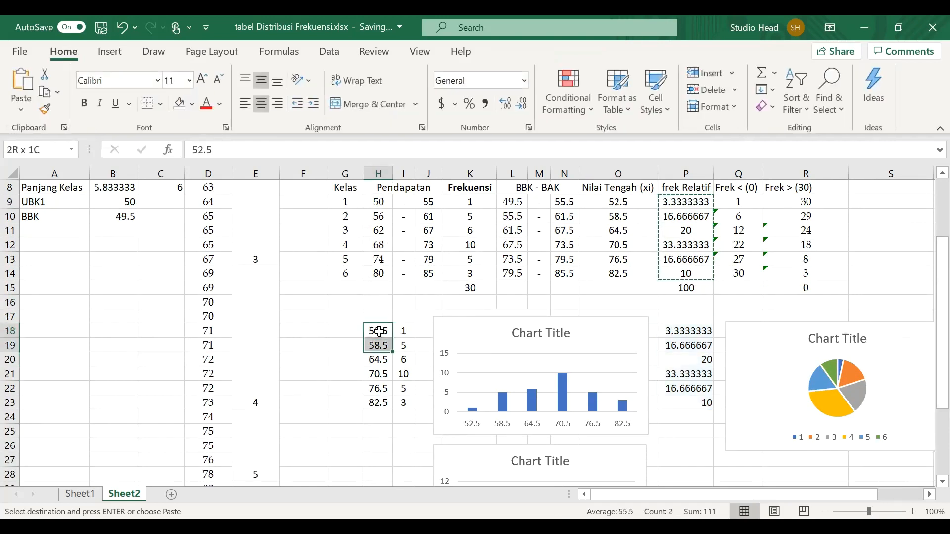
{"action": "key", "text": "shift+Down"}
{"action": "key", "text": "ctrl+c"}
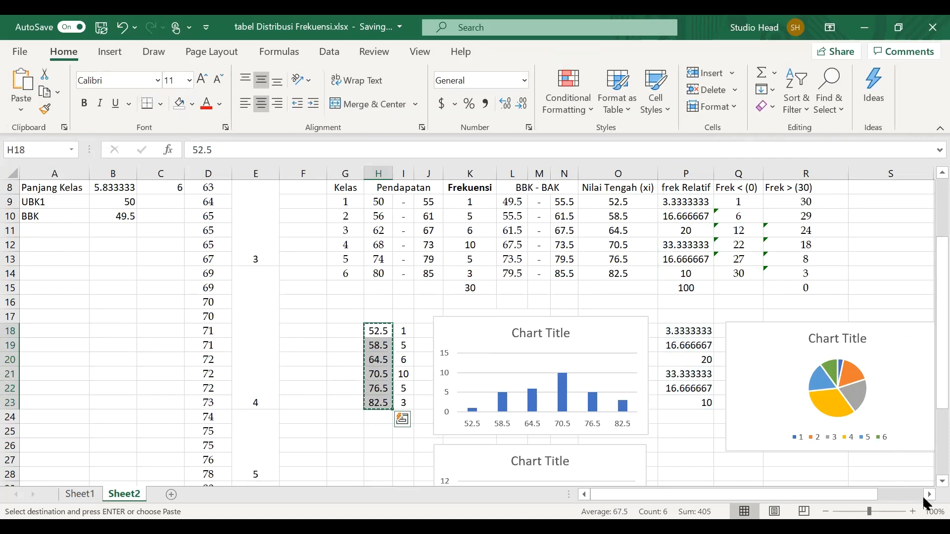
- Paste the copied midpoints as values into U18:U23, beyond the pie chart, using Paste Special
{"action": "scroll", "coordinate": [928, 500], "scroll_direction": "right", "scroll_amount": 5}
{"action": "scroll", "coordinate": [930, 504], "scroll_direction": "right", "scroll_amount": 2}
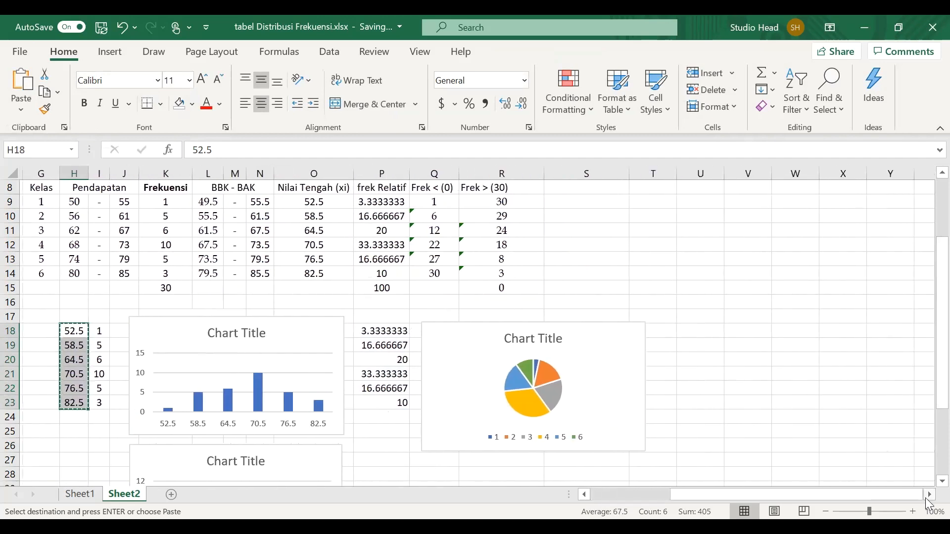
{"action": "left_click", "coordinate": [709, 335]}
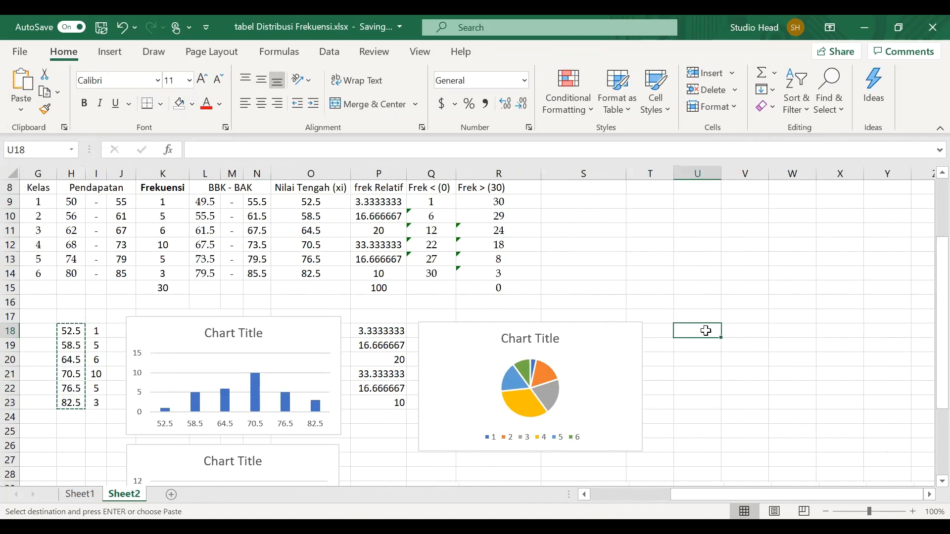
{"action": "right_click", "coordinate": [705, 328]}
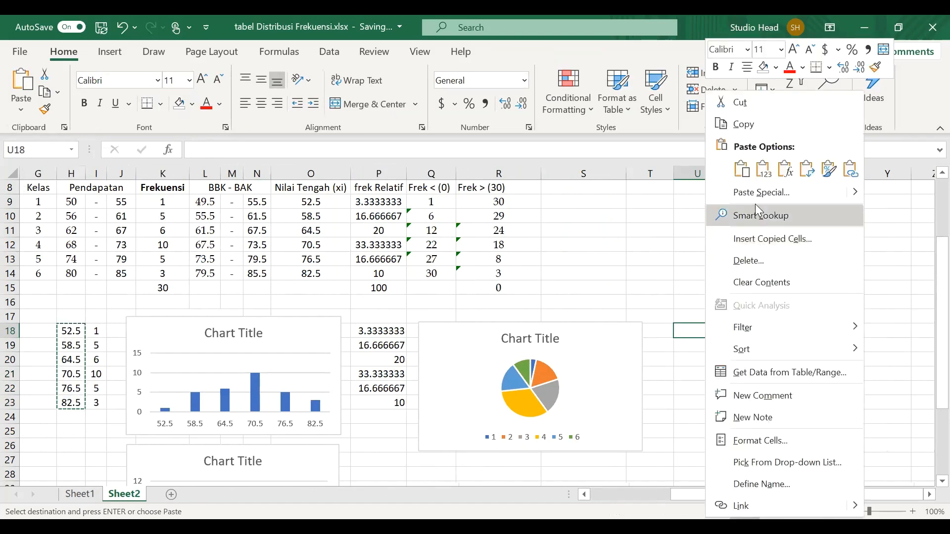
{"action": "left_click", "coordinate": [776, 191]}
{"action": "left_click", "coordinate": [769, 164]}
{"action": "left_click", "coordinate": [786, 300]}
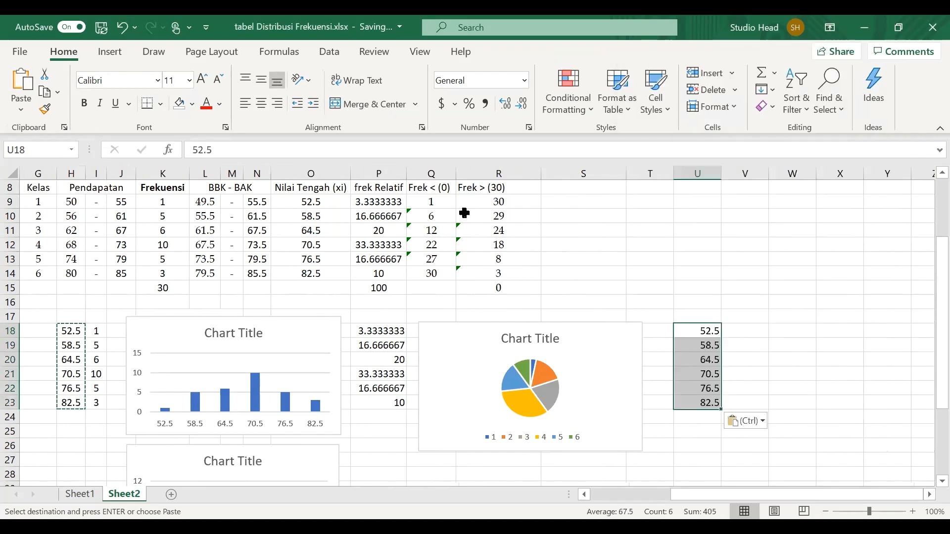
- Copy both cumulative frequency columns, Q9:R14, from the frequency table
{"action": "left_click", "coordinate": [440, 205]}
{"action": "key", "text": "shift+Right"}
{"action": "key", "text": "shift+Down"}
{"action": "key", "text": "shift+Down"}
{"action": "key", "text": "shift+Down"}
{"action": "key", "text": "shift+Down"}
{"action": "key", "text": "shift+Down"}
{"action": "key", "text": "ctrl+c"}
- Paste the copied cumulative frequencies as values into V18:W23, next to the midpoints
{"action": "left_click", "coordinate": [740, 332]}
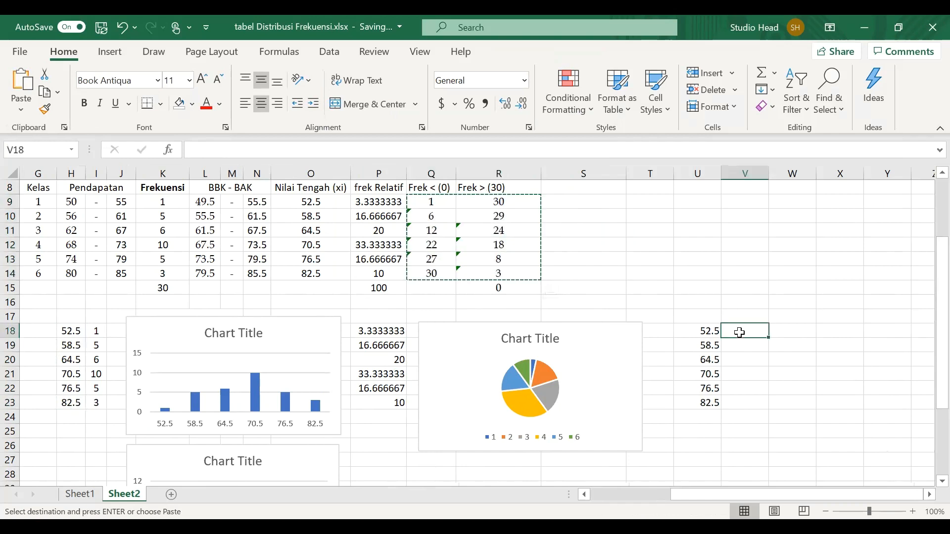
{"action": "right_click", "coordinate": [740, 333]}
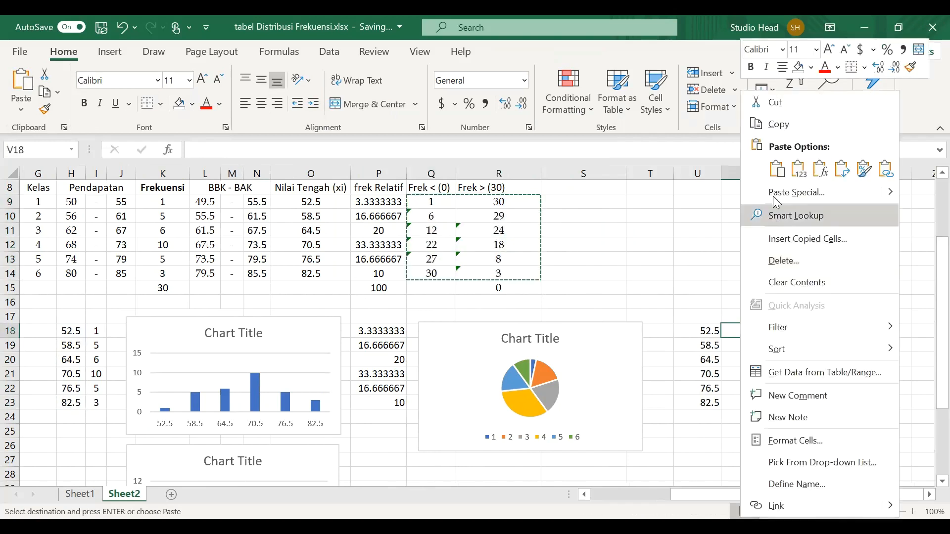
{"action": "left_click", "coordinate": [798, 188]}
{"action": "left_click", "coordinate": [811, 164]}
{"action": "left_click", "coordinate": [792, 303]}
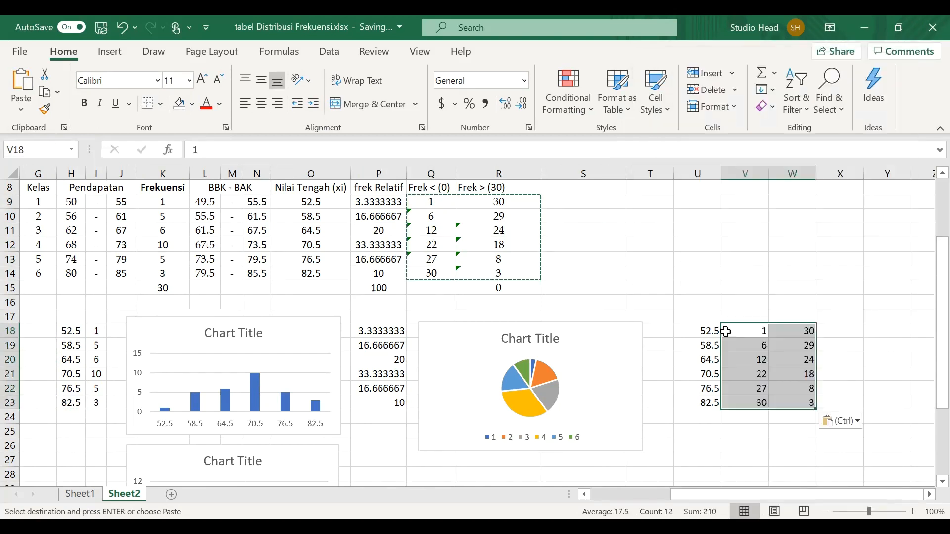
- Insert a Line chart from U18:W23, plotting both cumulative frequency series against the midpoints
{"action": "left_click", "coordinate": [714, 333]}
{"action": "key", "text": "shift+Right"}
{"action": "key", "text": "shift+Right"}
{"action": "key", "text": "shift+Down"}
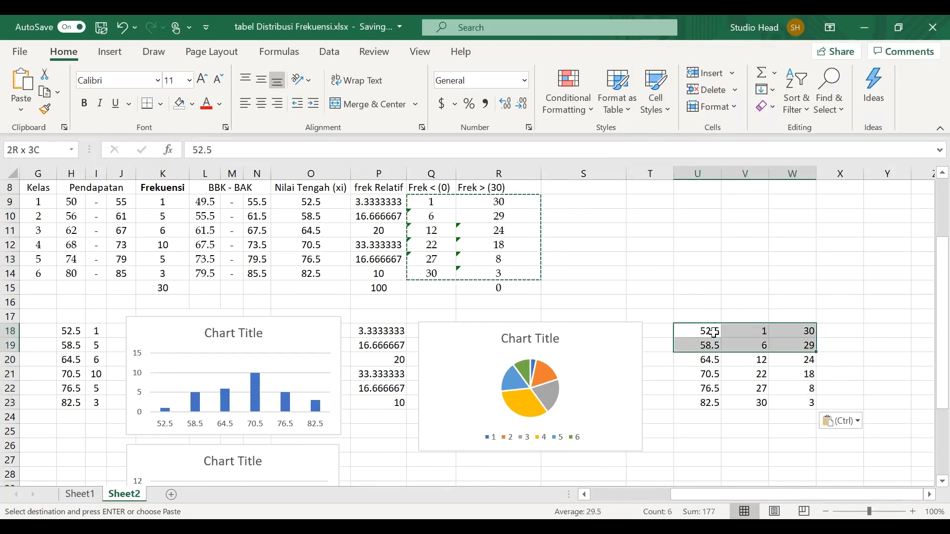
{"action": "key", "text": "shift+Down"}
{"action": "key", "text": "shift+Down"}
{"action": "key", "text": "shift+Down"}
{"action": "key", "text": "shift+Down"}
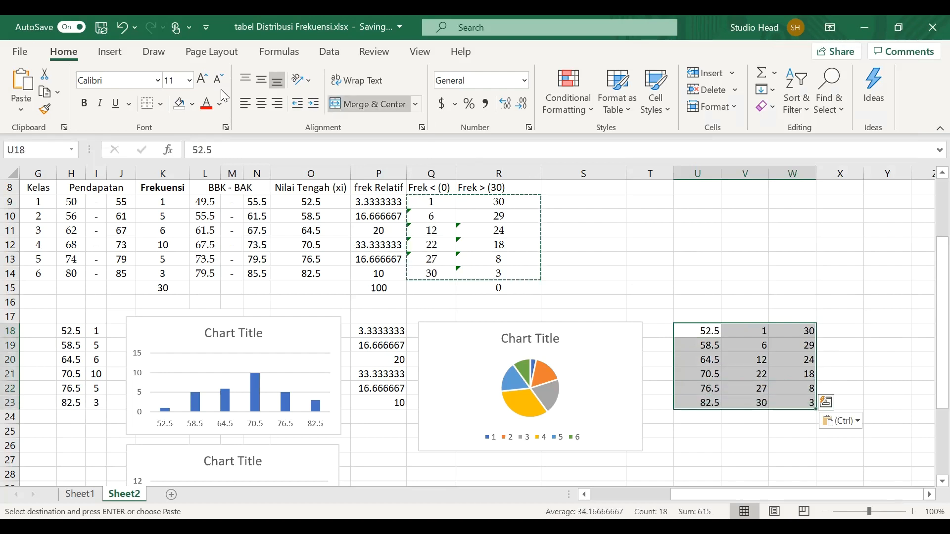
{"action": "left_click", "coordinate": [110, 52]}
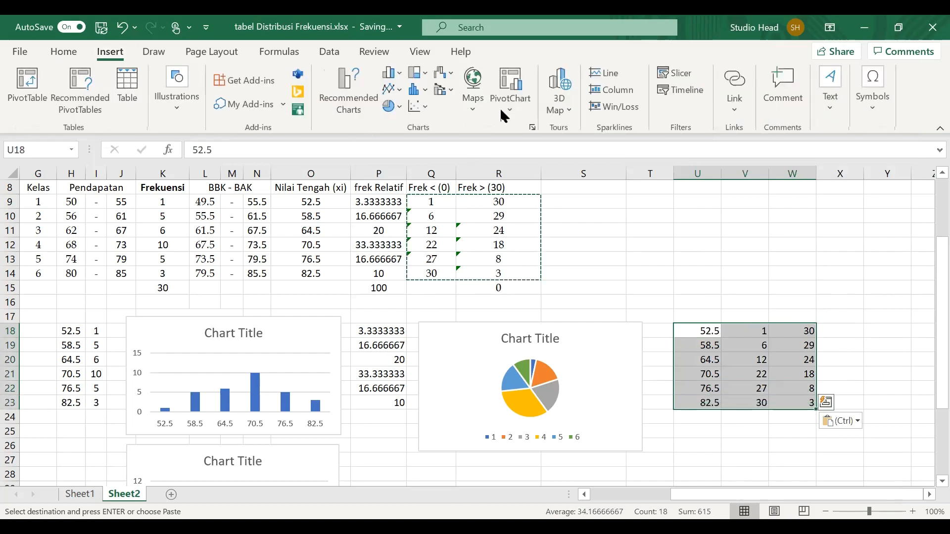
{"action": "left_click", "coordinate": [533, 129]}
{"action": "left_click", "coordinate": [306, 376]}
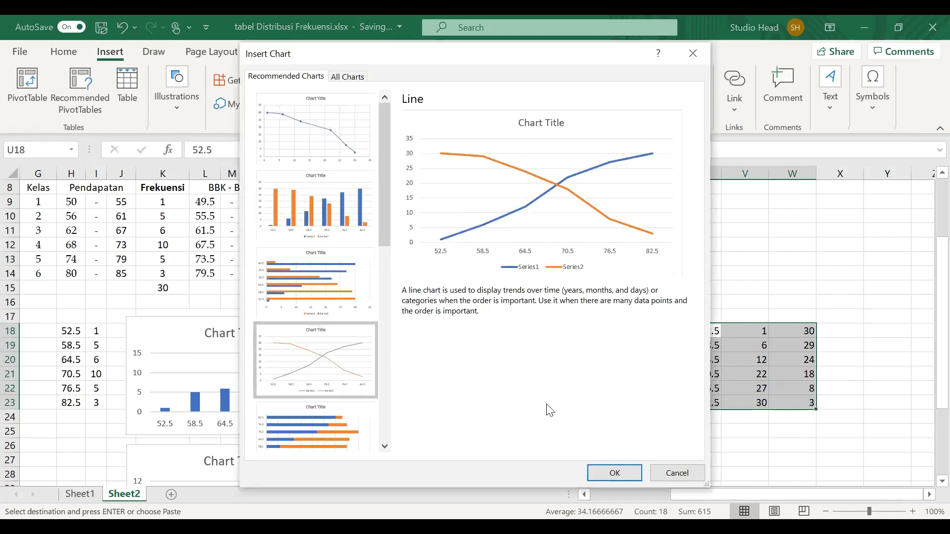
{"action": "left_click", "coordinate": [605, 474]}
- Shrink the cumulative frequency line chart and move it below its data in U18:W23, starting near column U
{"action": "left_click_drag", "start_coordinate": [654, 225], "coordinate": [595, 272]}
{"action": "left_click_drag", "start_coordinate": [510, 305], "coordinate": [714, 389]}
{"action": "scroll", "coordinate": [926, 362], "scroll_direction": "down", "scroll_amount": 3}
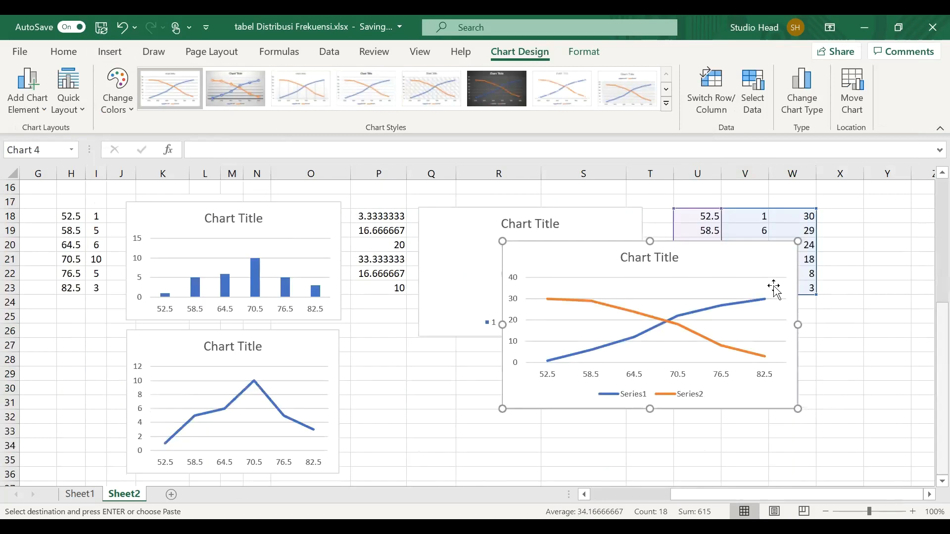
{"action": "left_click_drag", "start_coordinate": [754, 258], "coordinate": [857, 342]}
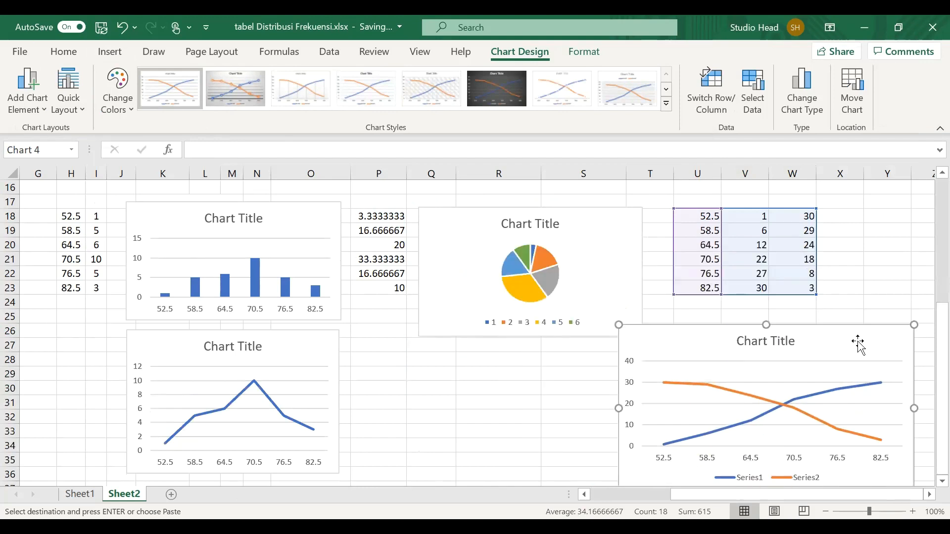
{"action": "left_click_drag", "start_coordinate": [692, 335], "coordinate": [748, 322]}
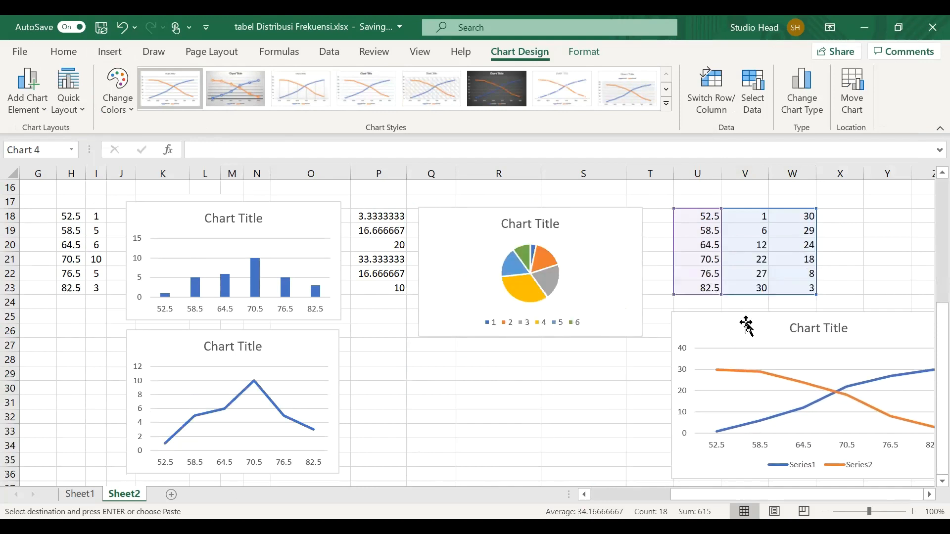
{"action": "left_click", "coordinate": [931, 495]}
{"action": "left_click", "coordinate": [931, 495]}
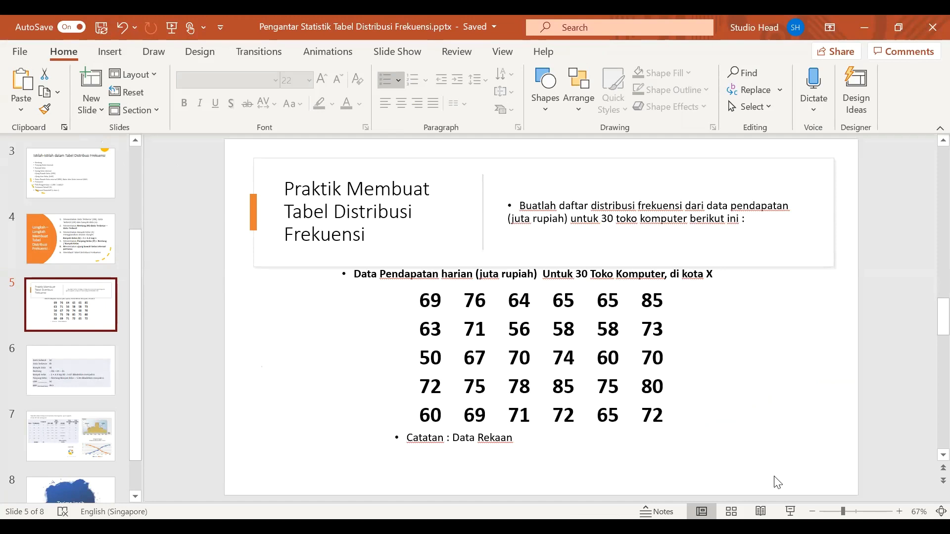
- In the PowerPoint presentation, go from slide 5 to slide 7 to review the frequency distribution table and its charts
{"action": "scroll", "coordinate": [777, 482], "scroll_direction": "down", "scroll_amount": 1}
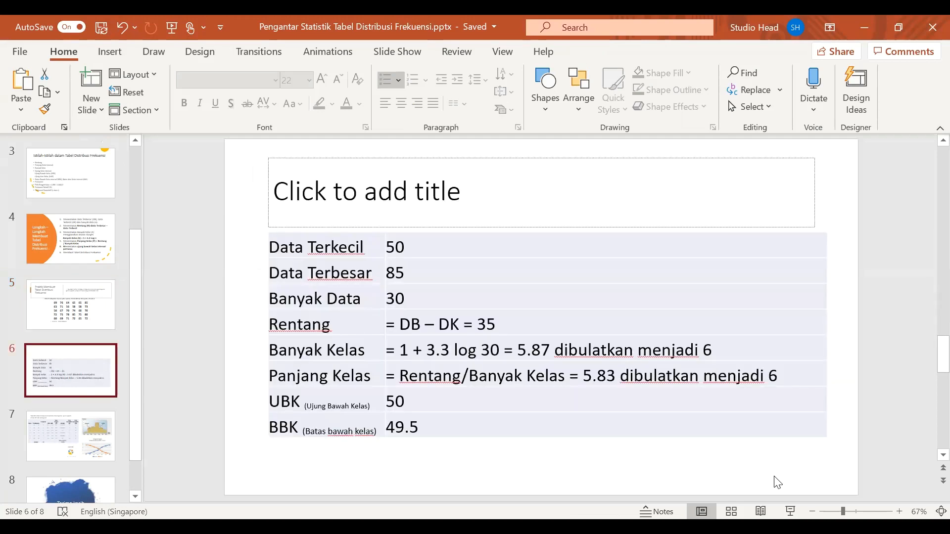
{"action": "scroll", "coordinate": [777, 482], "scroll_direction": "down", "scroll_amount": 1}
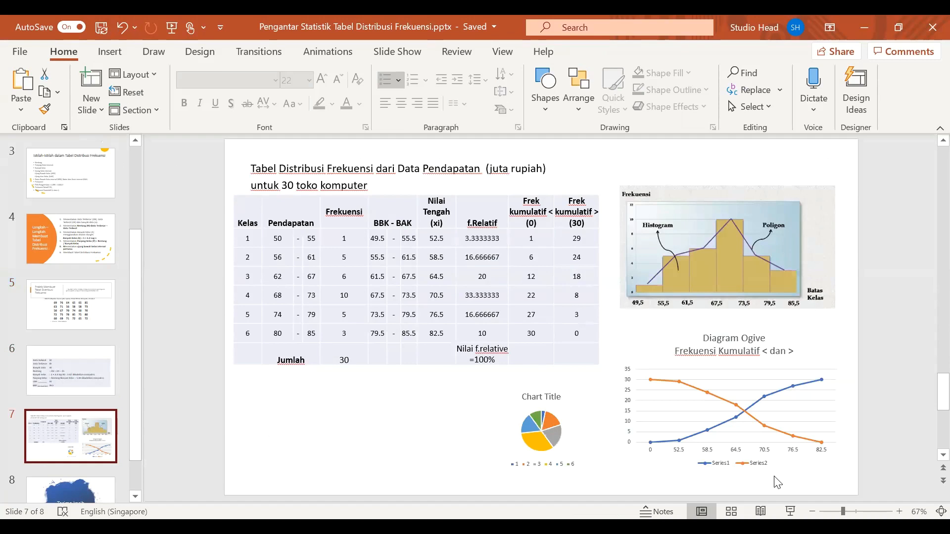